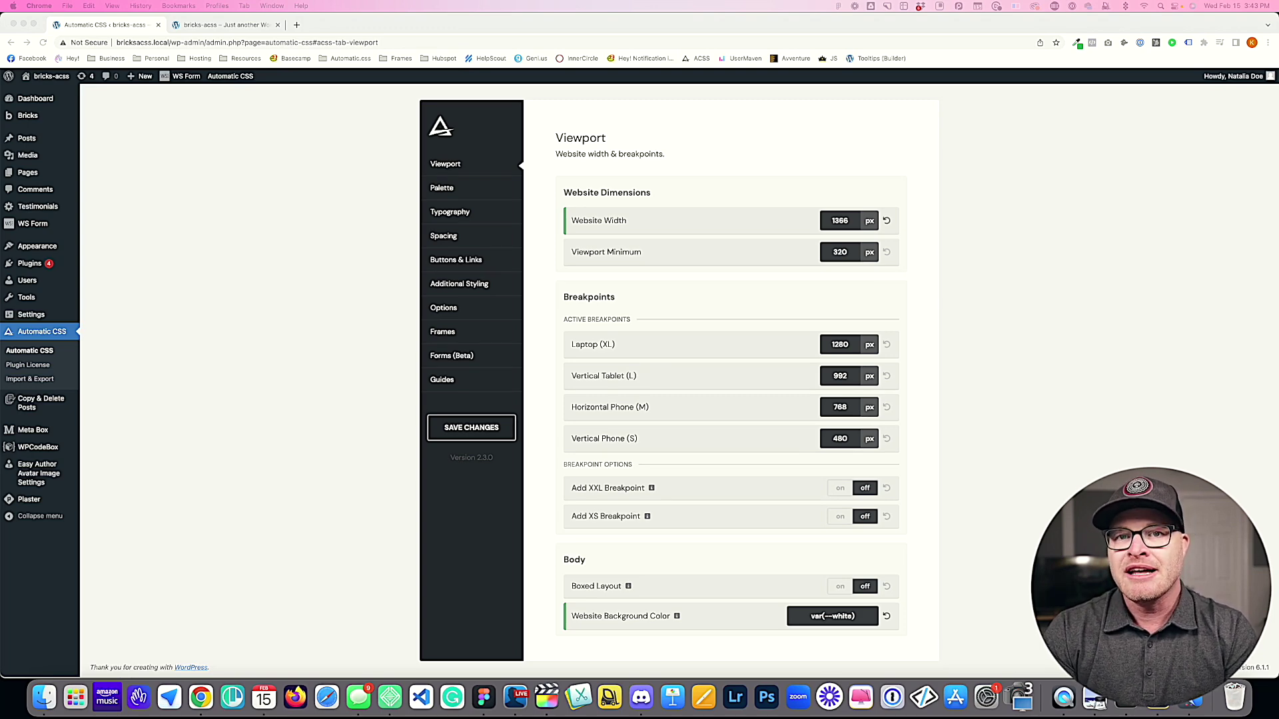
Step: Review the site's front page, from the hero heading and image row to the large image section
key(ctrl+Tab)
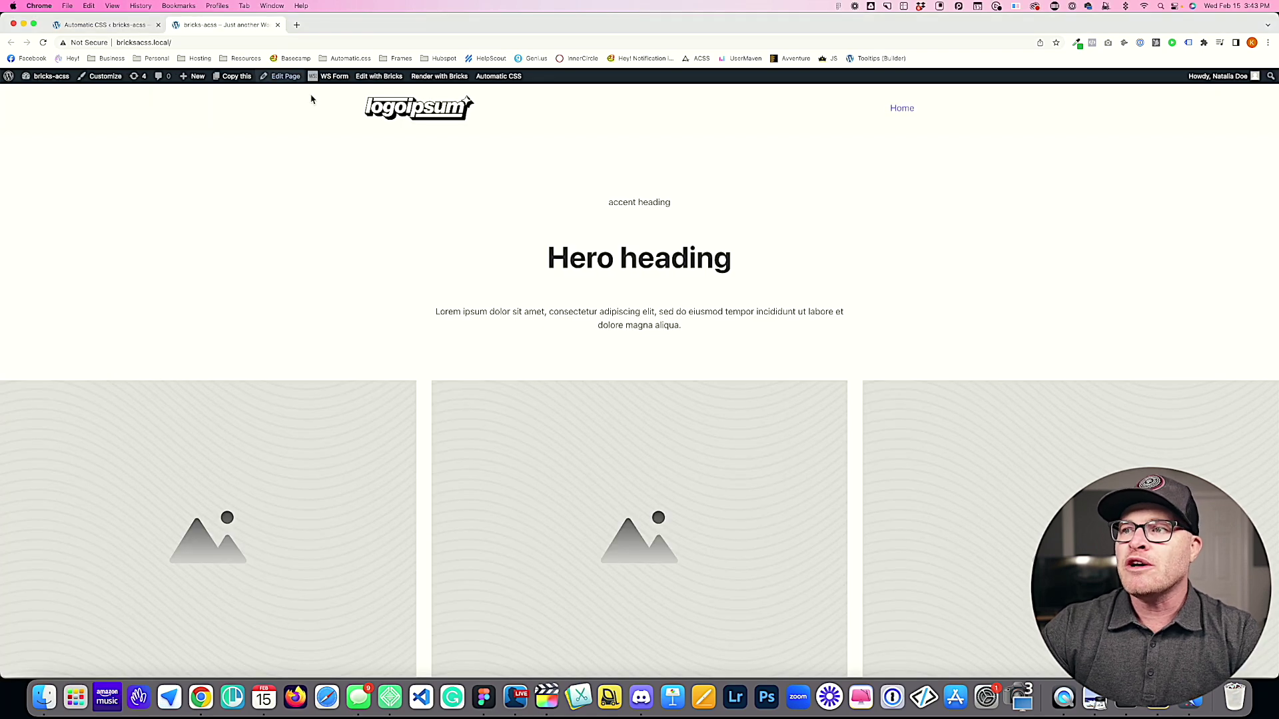
scroll(390, 422, down, 5)
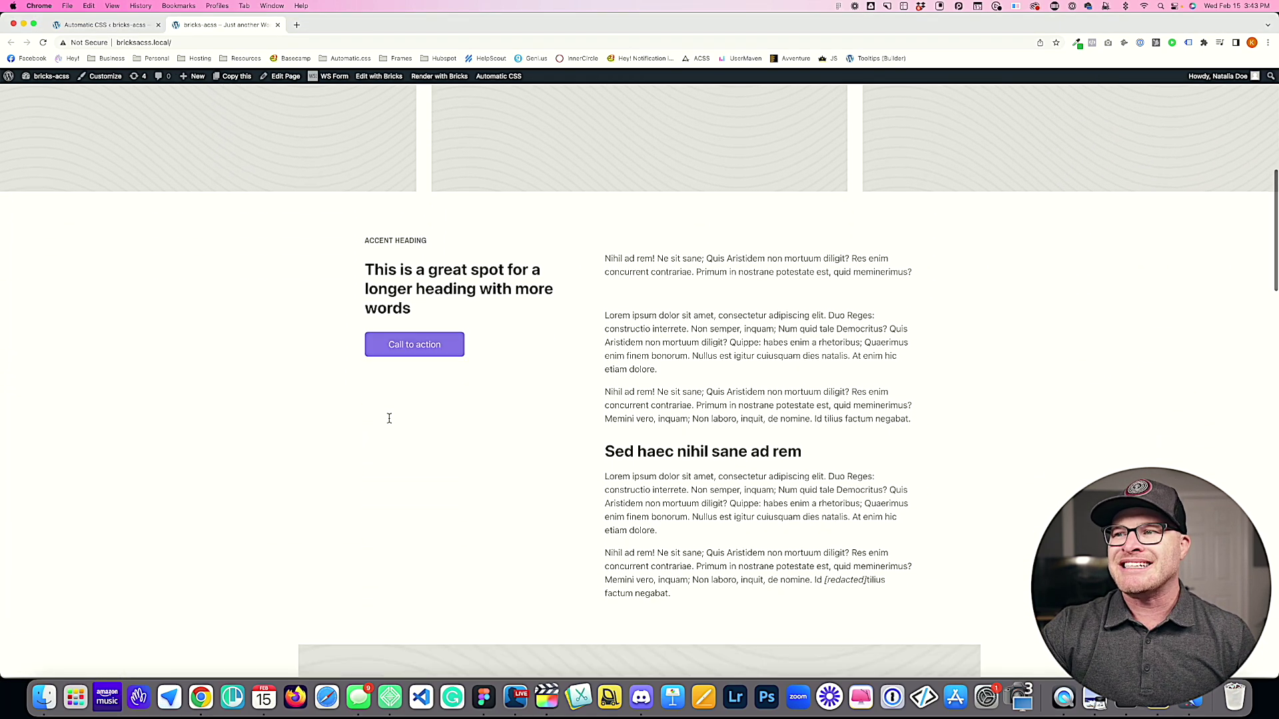
scroll(322, 397, up, 8)
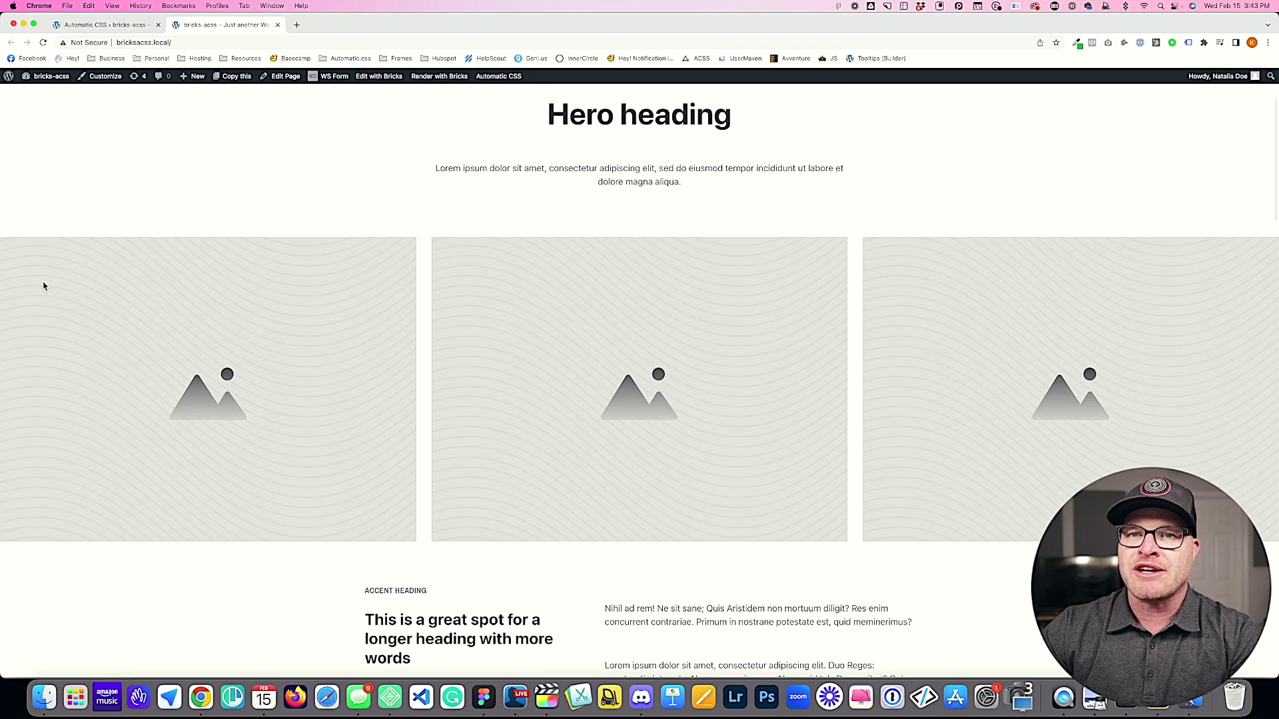
scroll(1014, 433, down, 10)
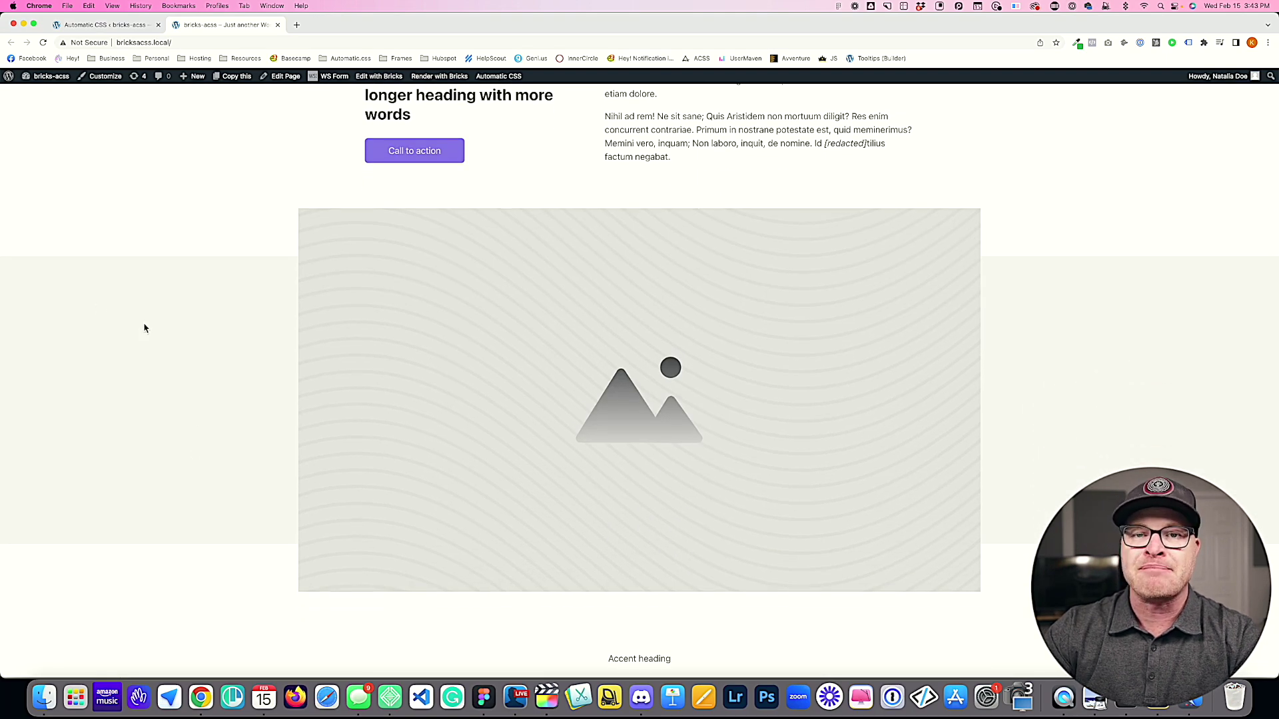
scroll(143, 328, up, 10)
scroll(146, 329, down, 3)
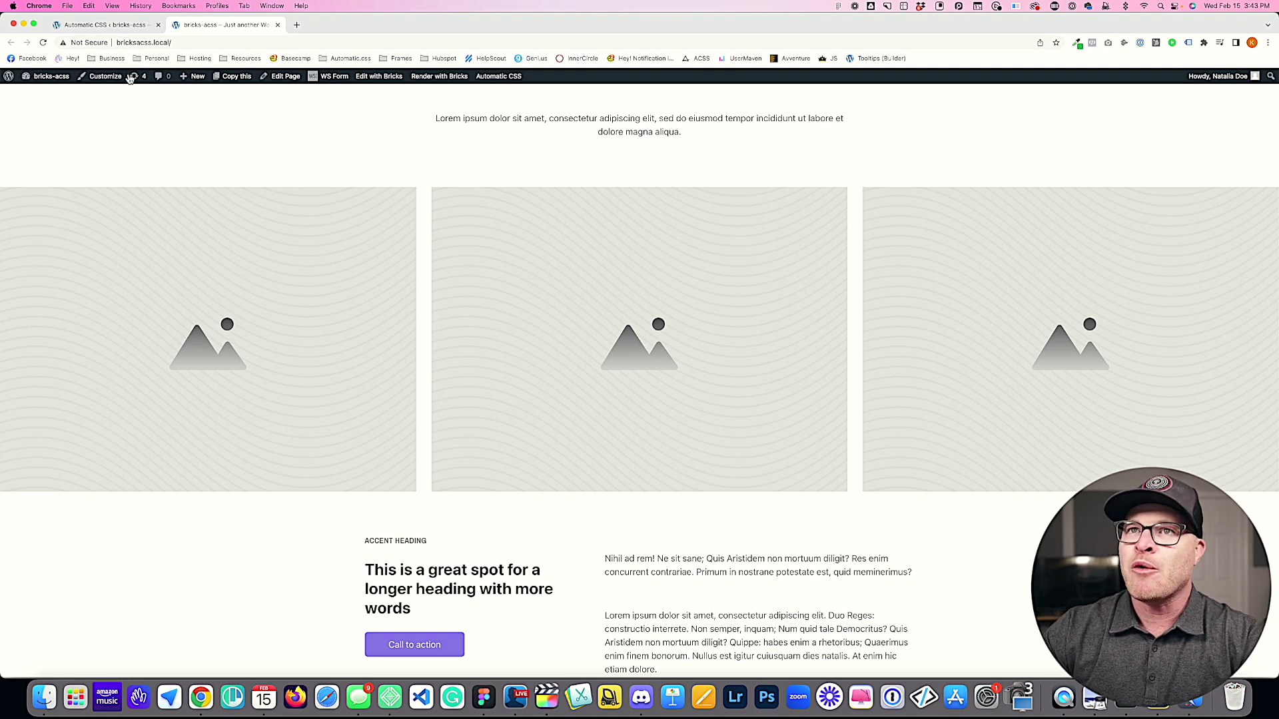
Step: Turn on Boxed Layout in the Body options of the Automatic CSS Viewport settings and save the changes
click(107, 25)
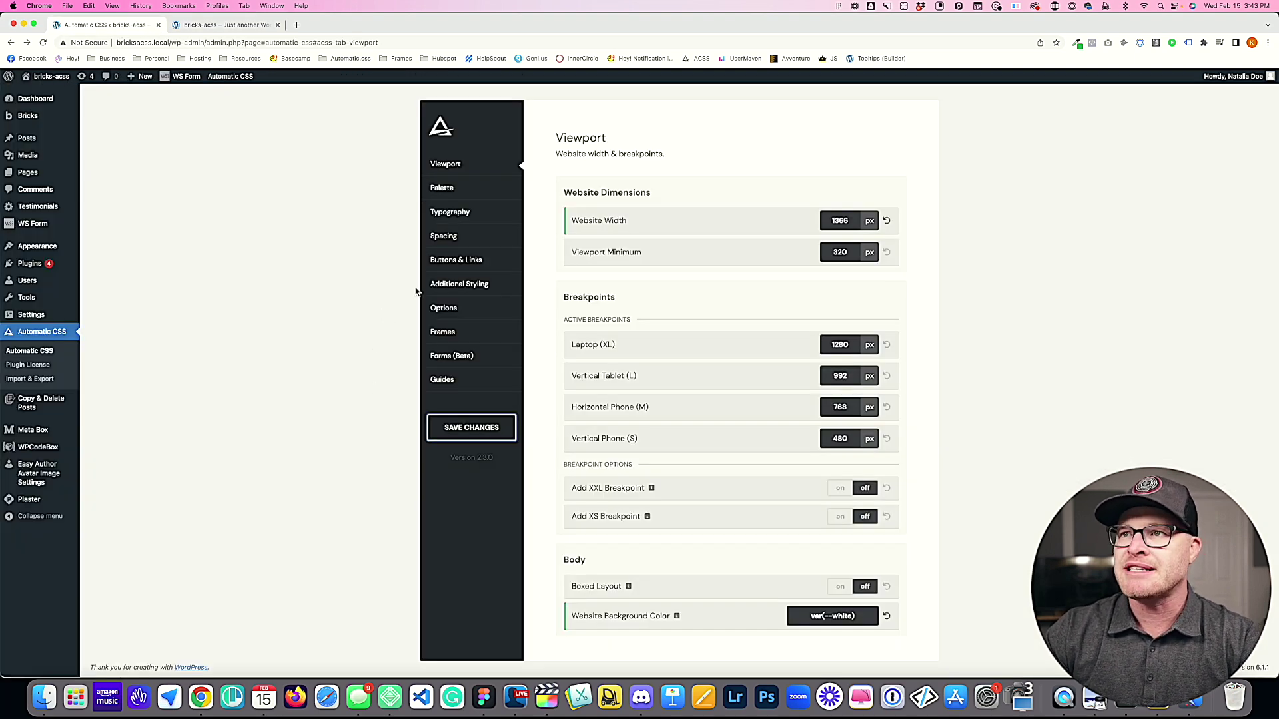
scroll(780, 341, down, 1)
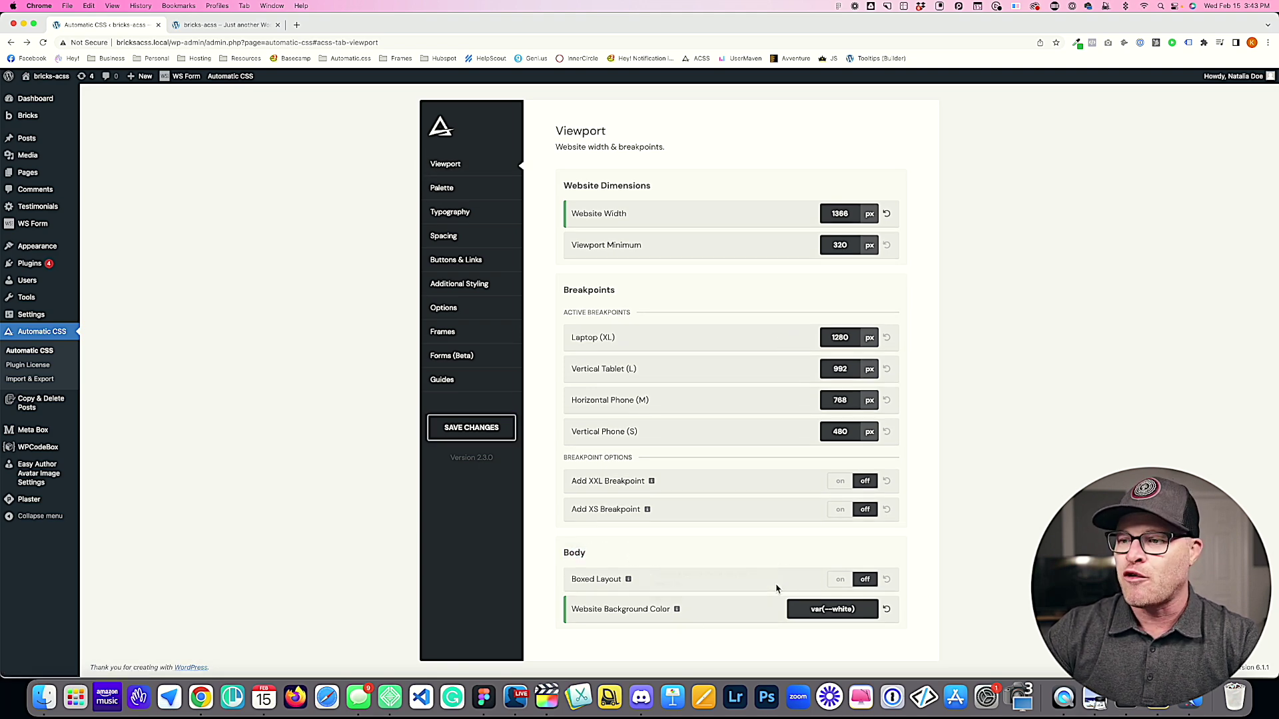
click(841, 578)
scroll(866, 573, down, 5)
scroll(866, 572, down, 2)
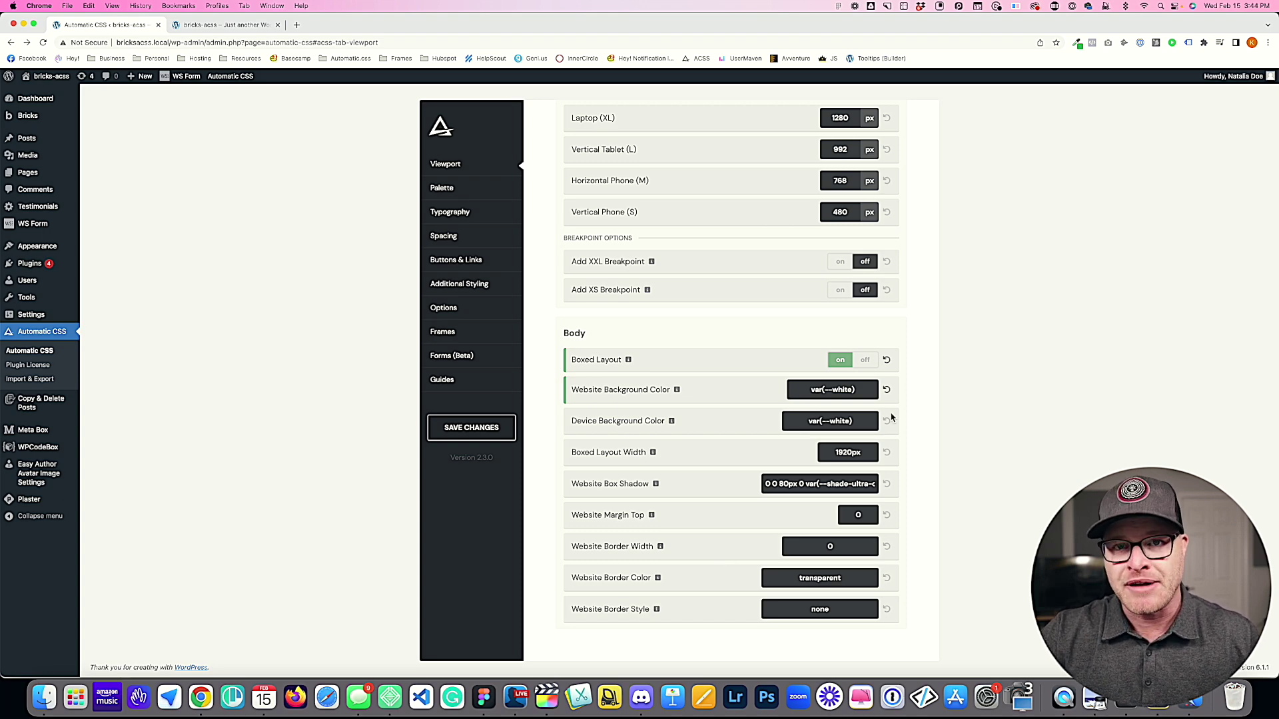
click(490, 427)
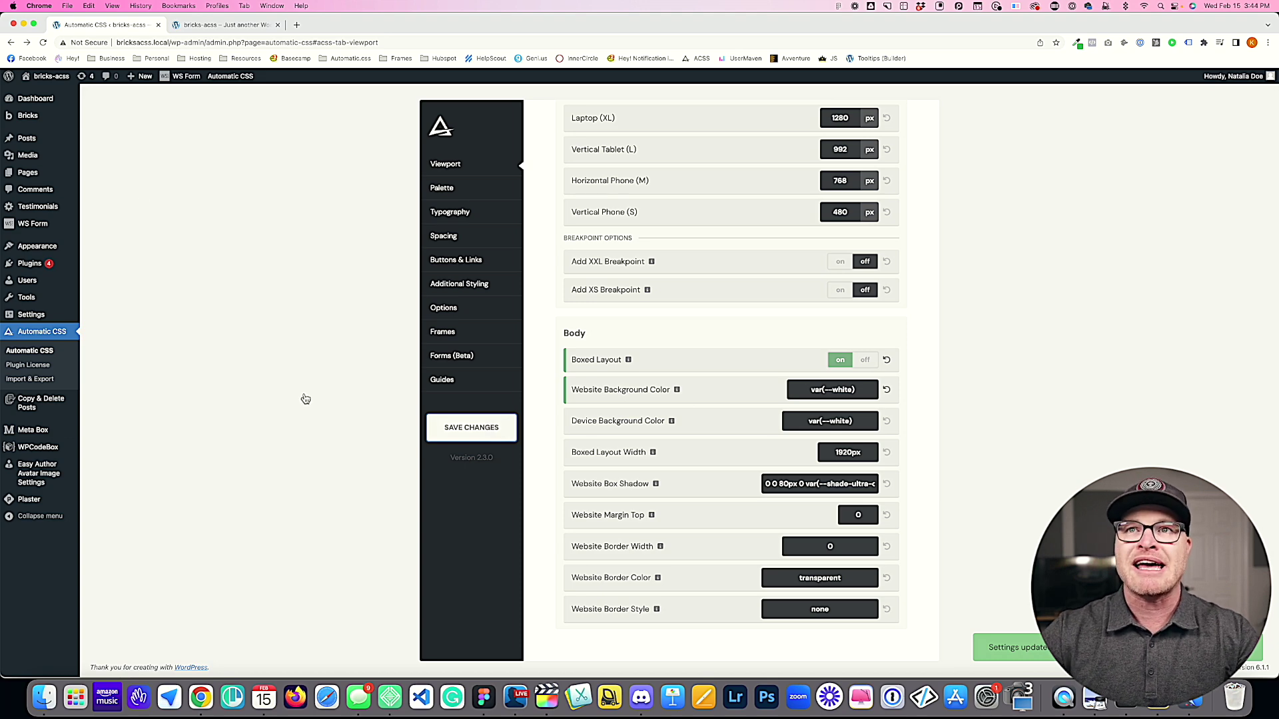
Step: Reload the front page and examine how the boxed layout frames the header, hero and image row
click(253, 27)
key(super+r)
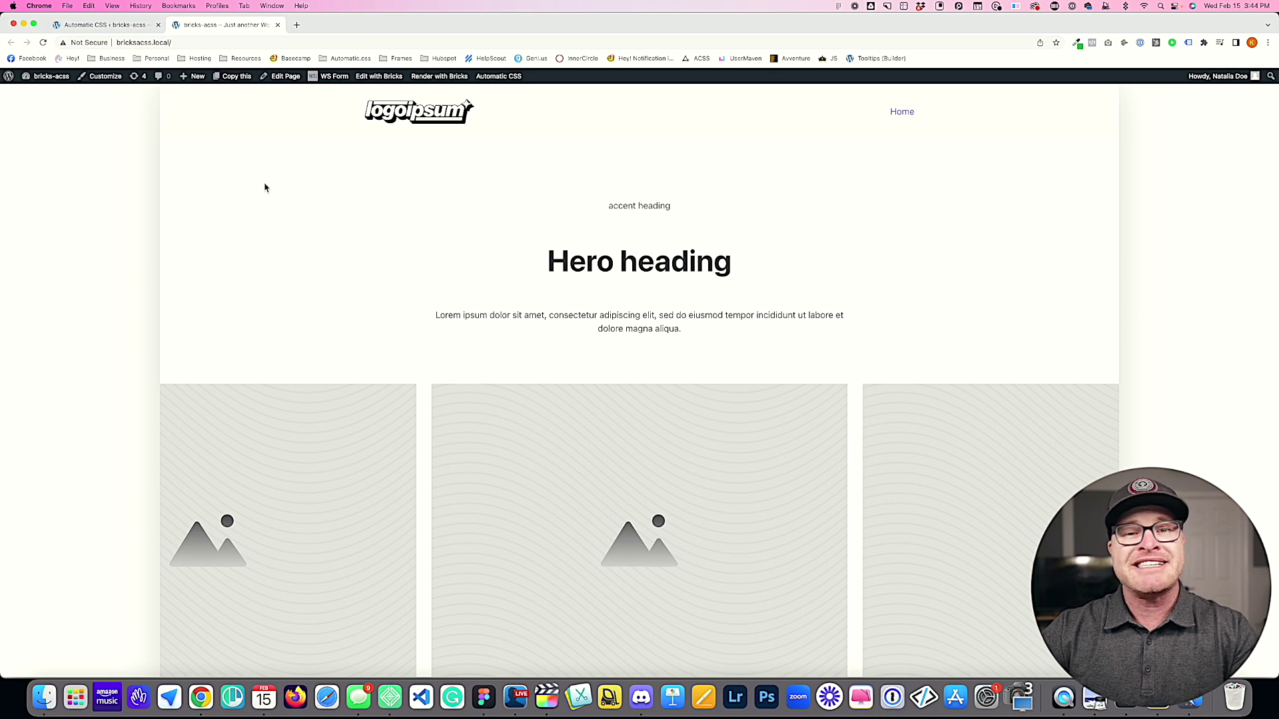
scroll(260, 213, down, 10)
scroll(256, 219, up, 15)
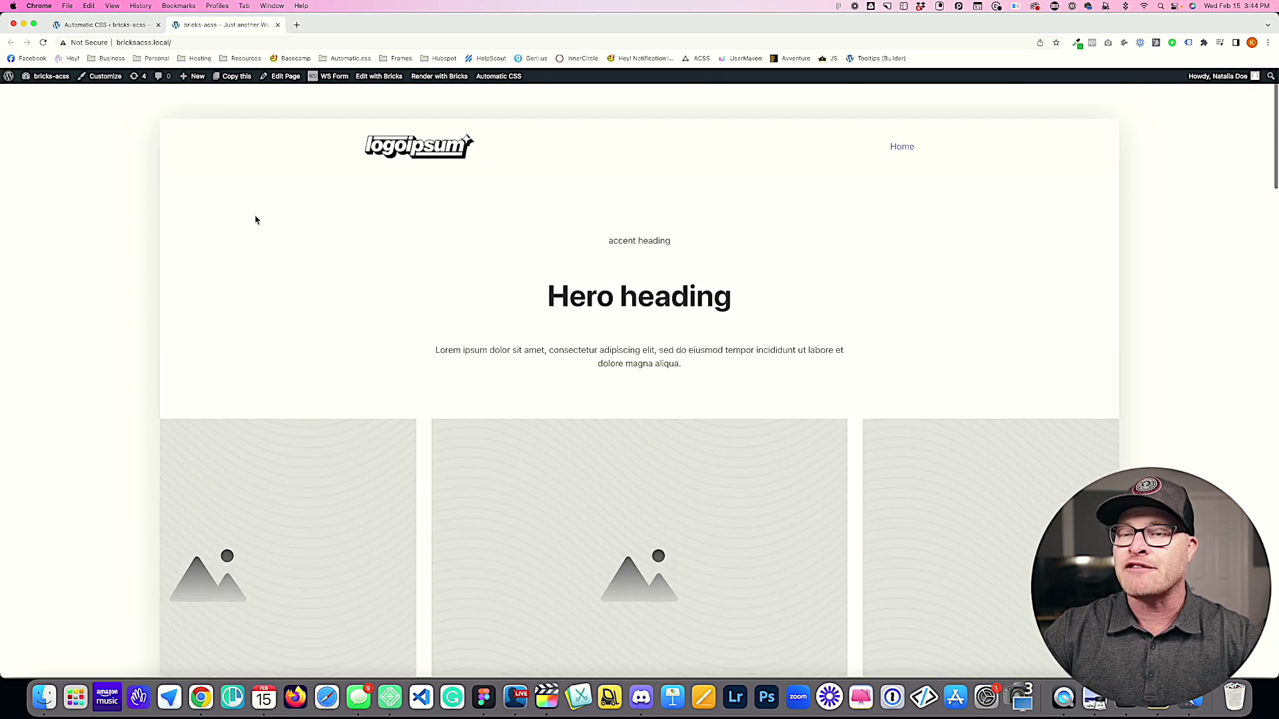
scroll(255, 220, down, 1)
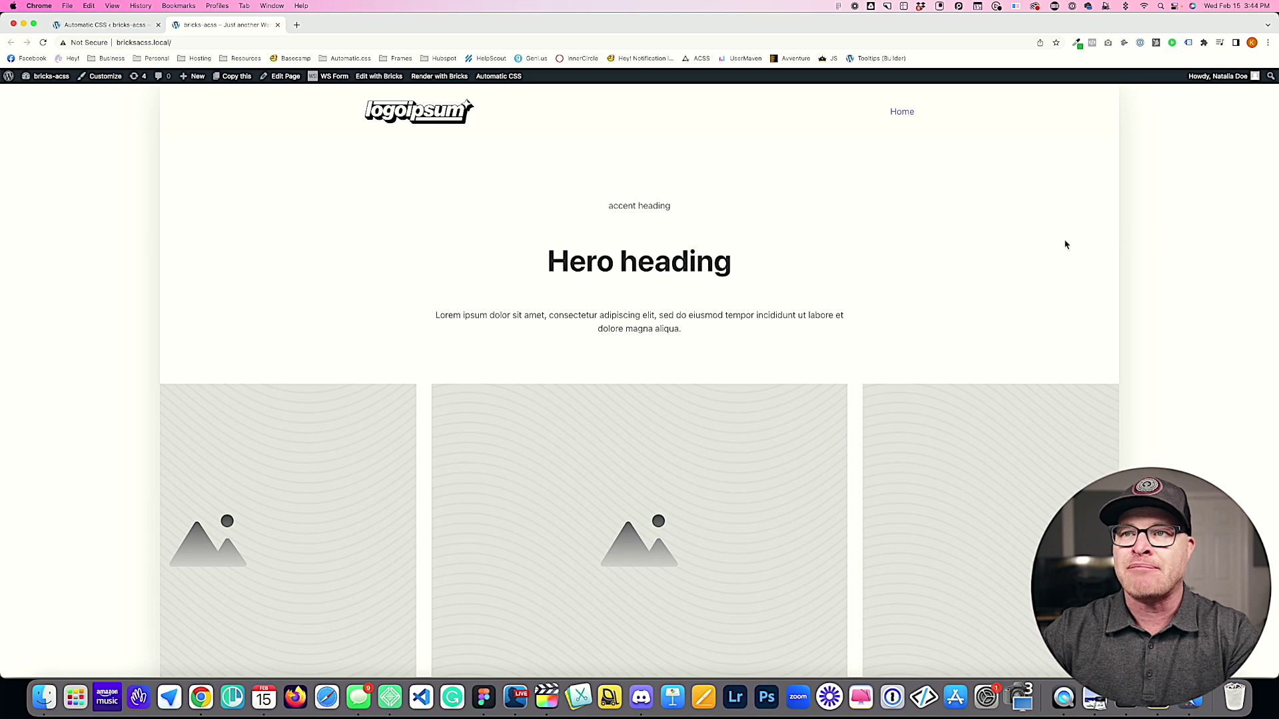
scroll(435, 257, down, 3)
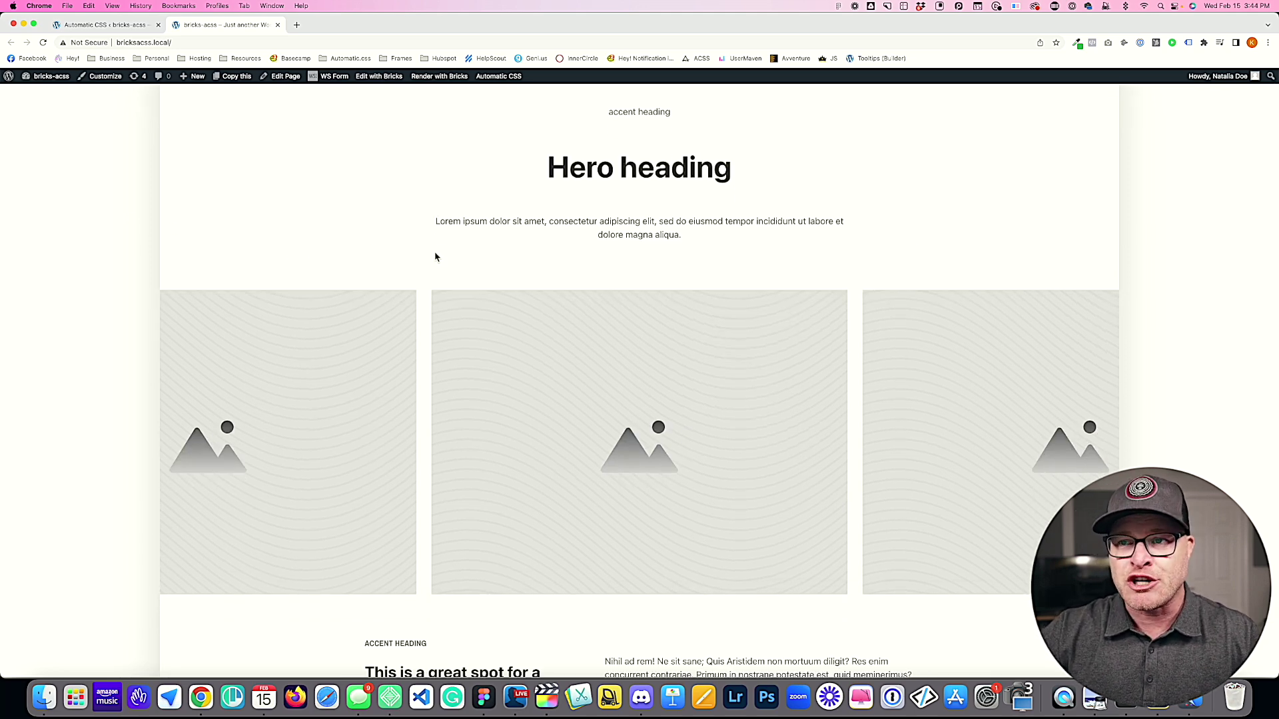
scroll(435, 258, up, 3)
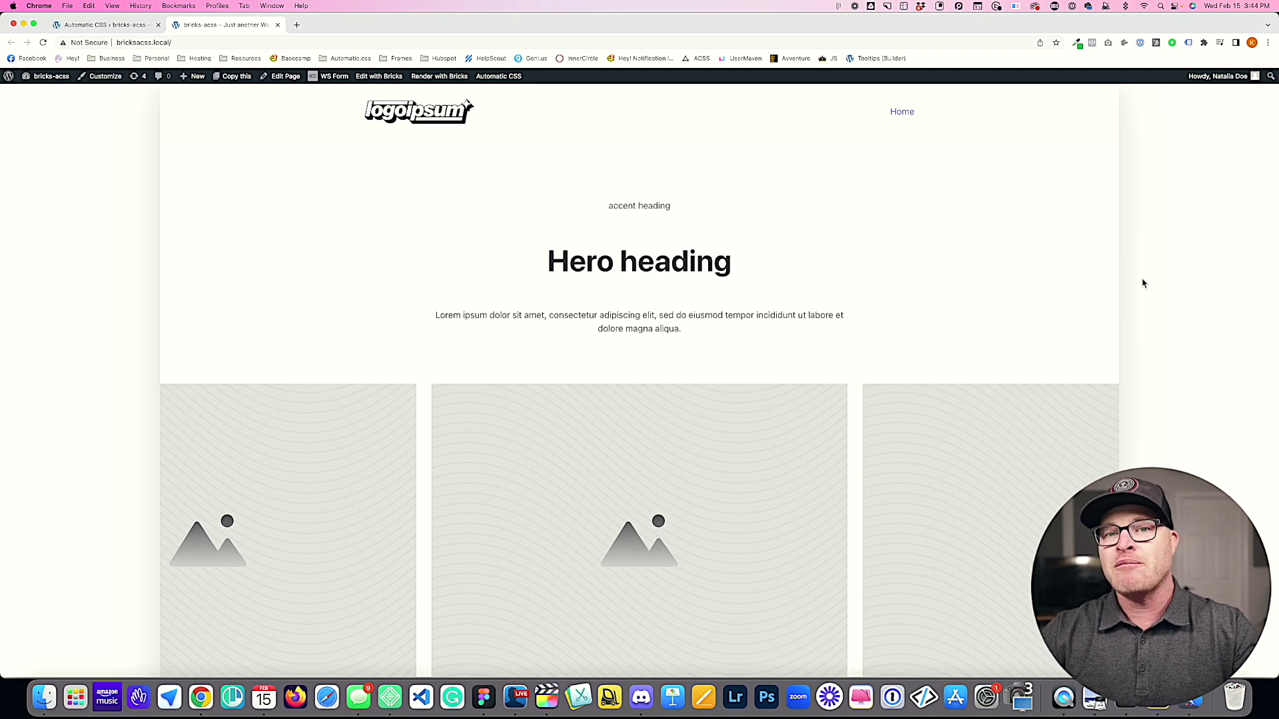
Step: Compare the Website Width setting with the content width on the front page, marking the accent heading above the call to action
click(86, 25)
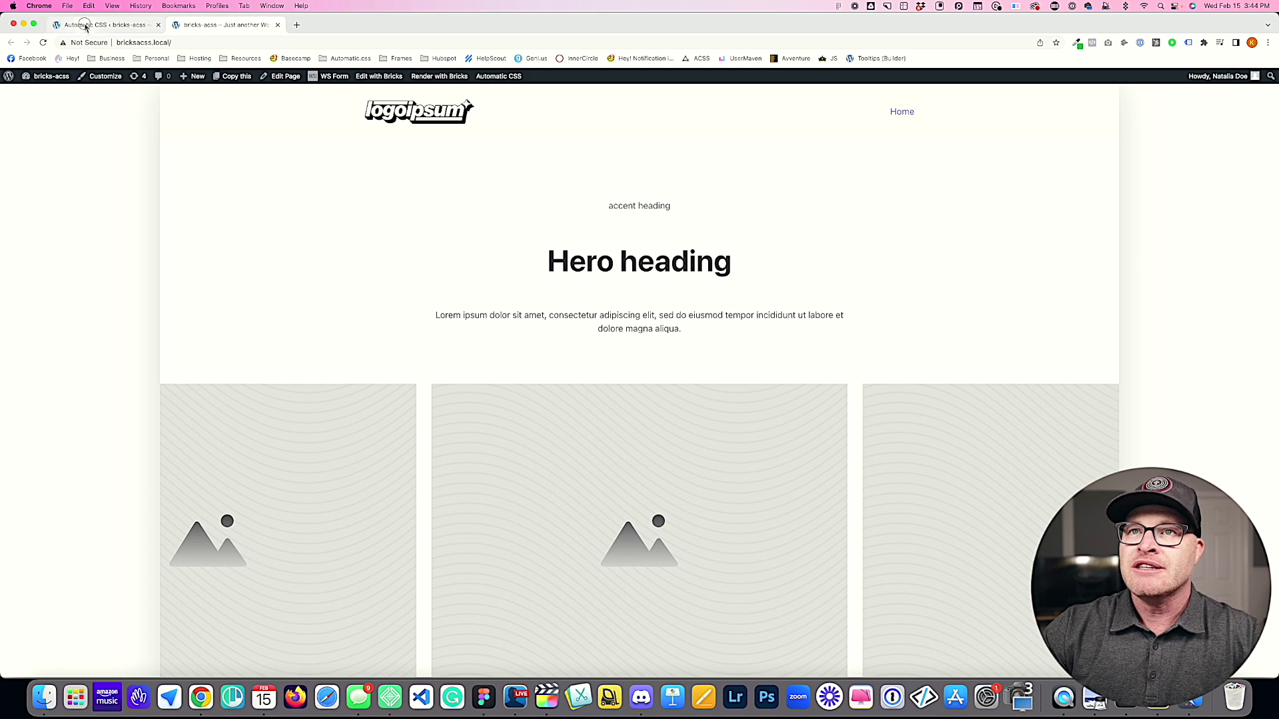
double_click(839, 221)
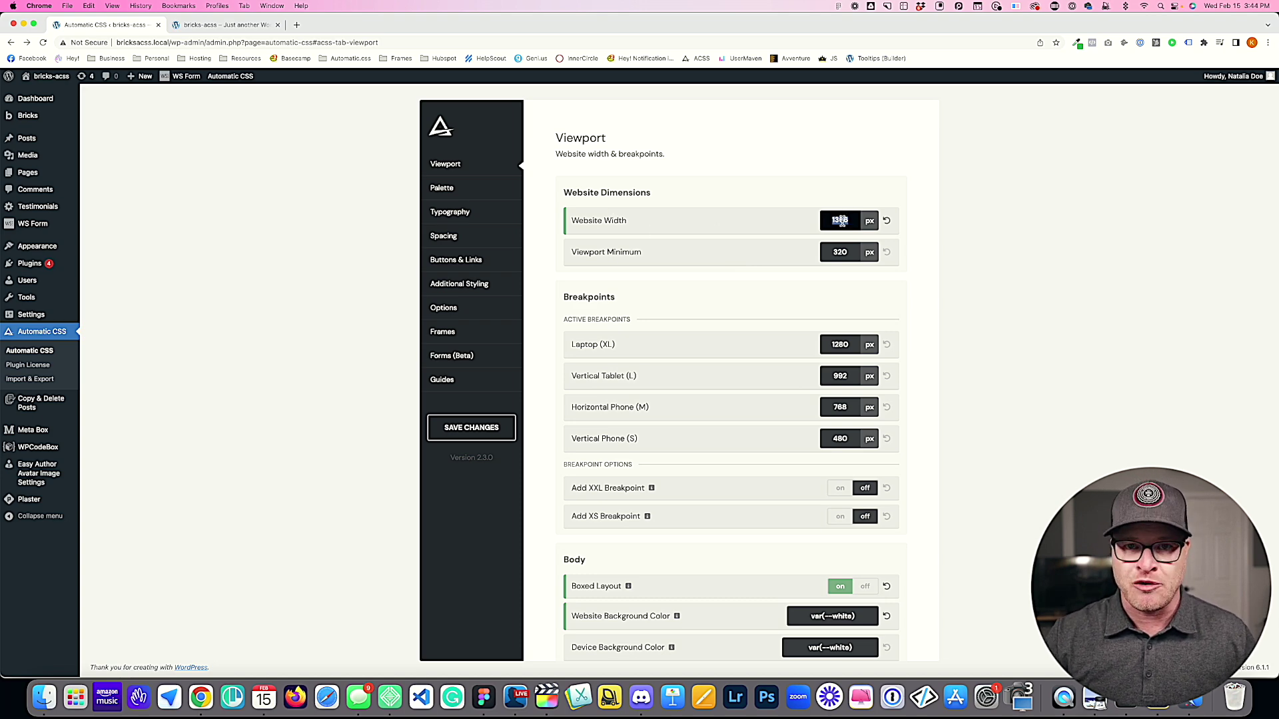
click(188, 25)
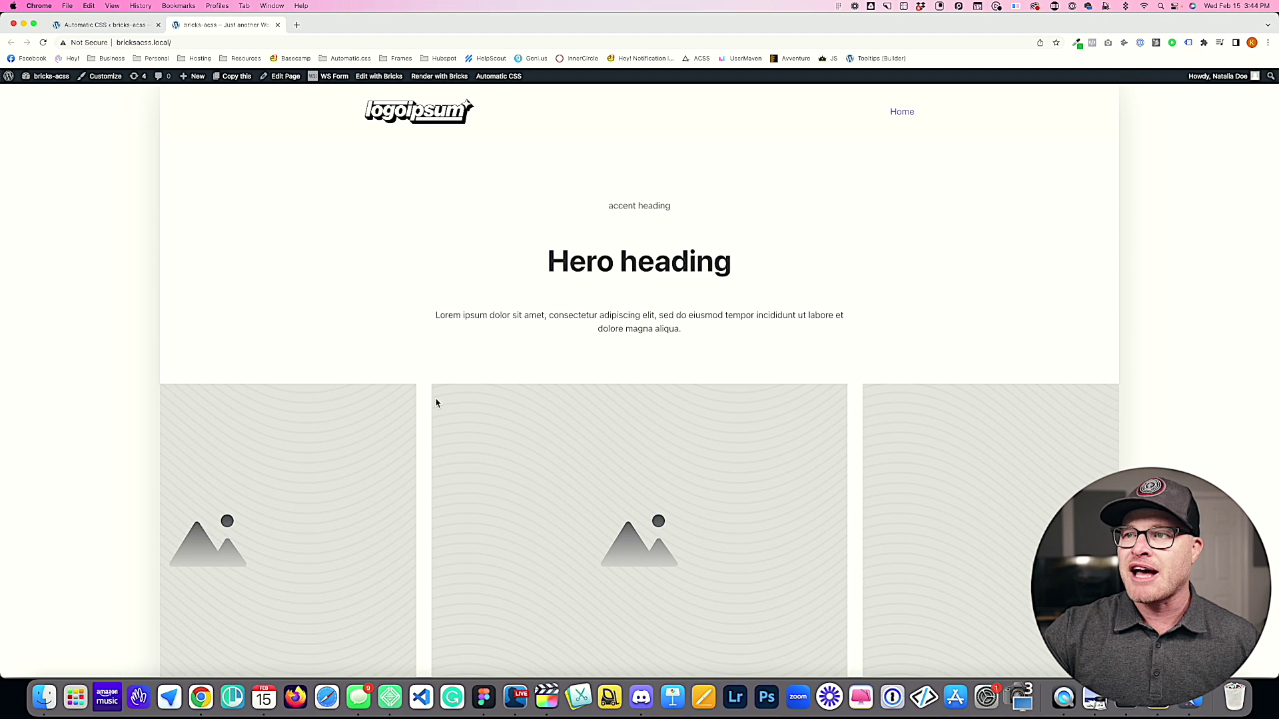
scroll(435, 402, down, 10)
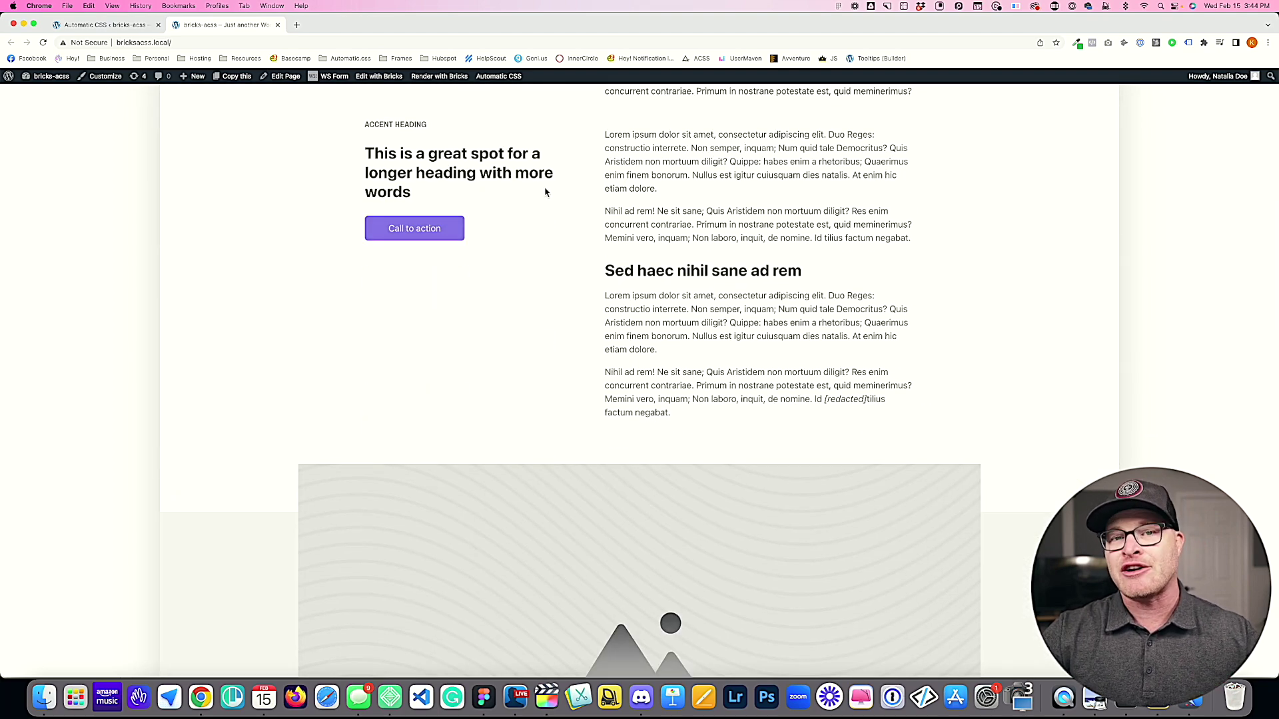
scroll(543, 204, up, 1)
scroll(573, 359, up, 4)
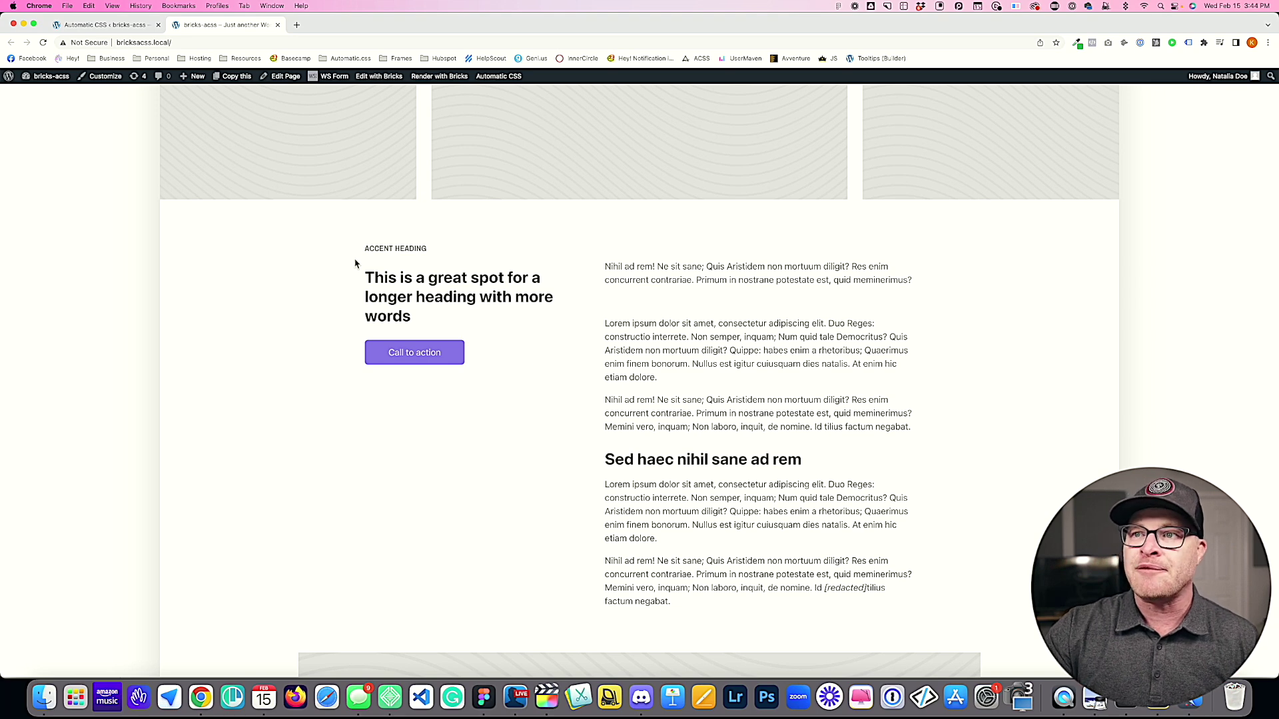
drag(364, 244, 356, 277)
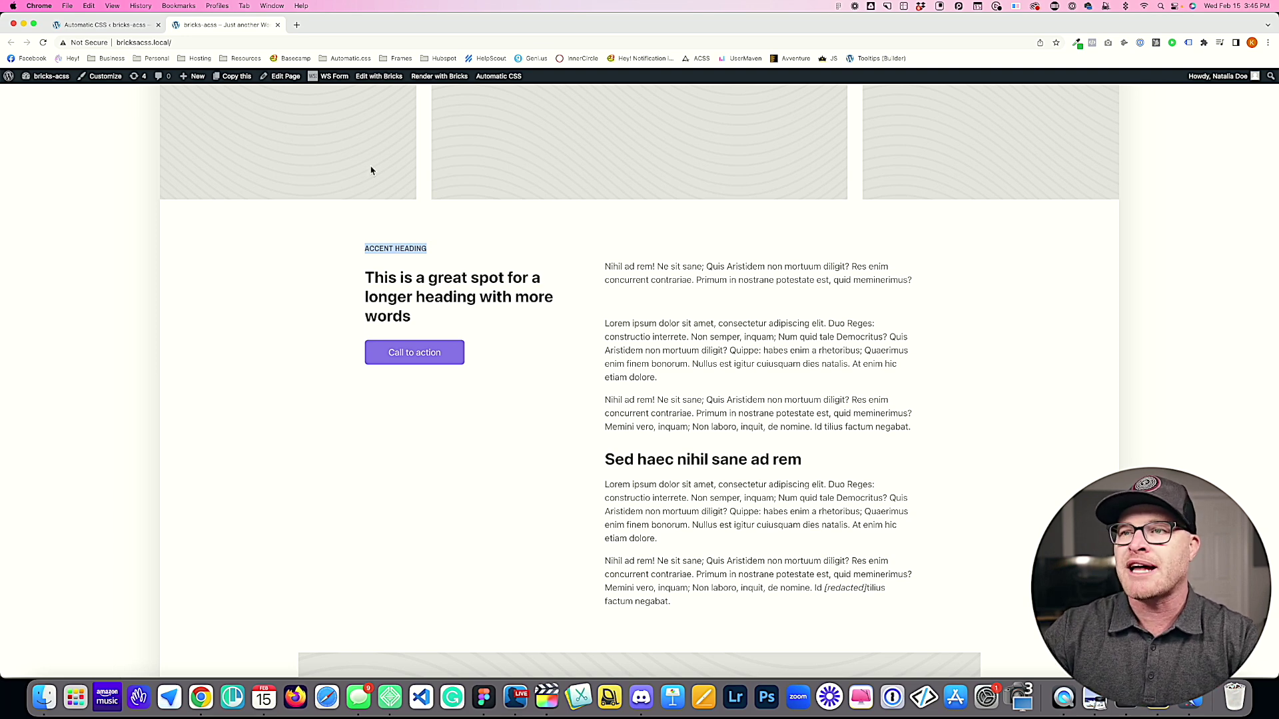
Step: Compare the Viewport settings with the page's boxed edges, and examine the Boxed Layout Width value in the Body options
click(105, 26)
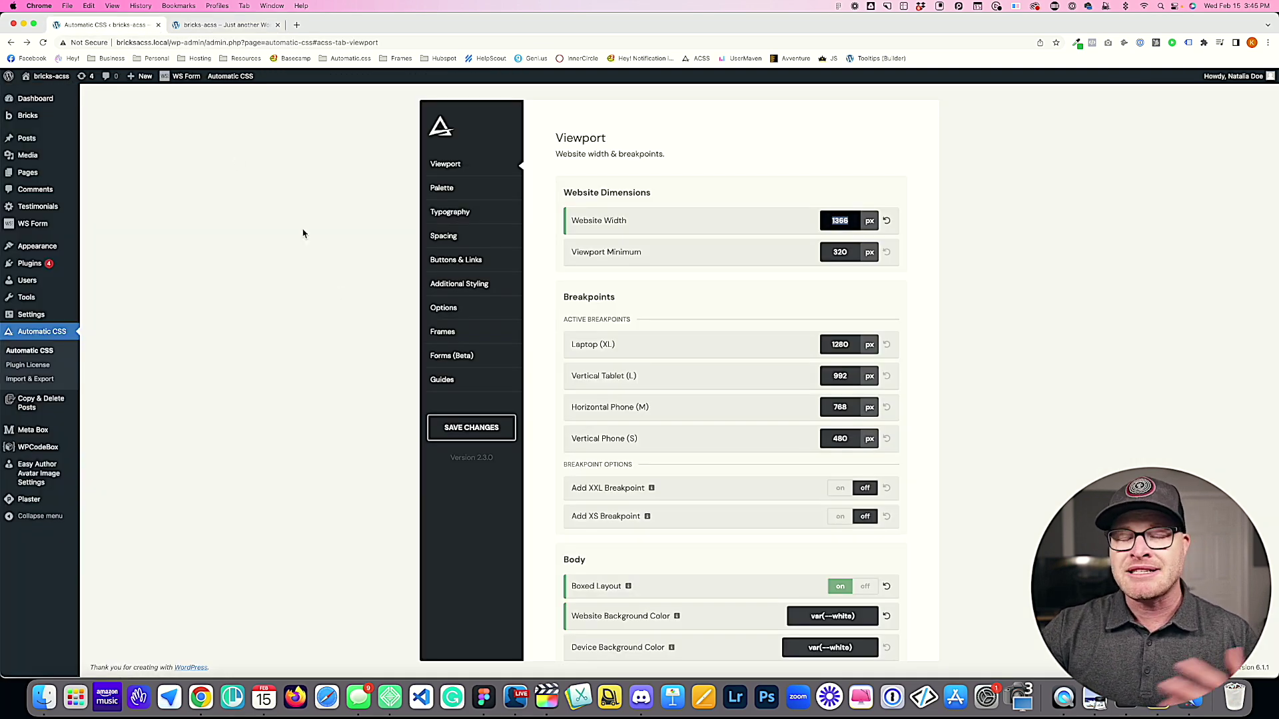
click(225, 26)
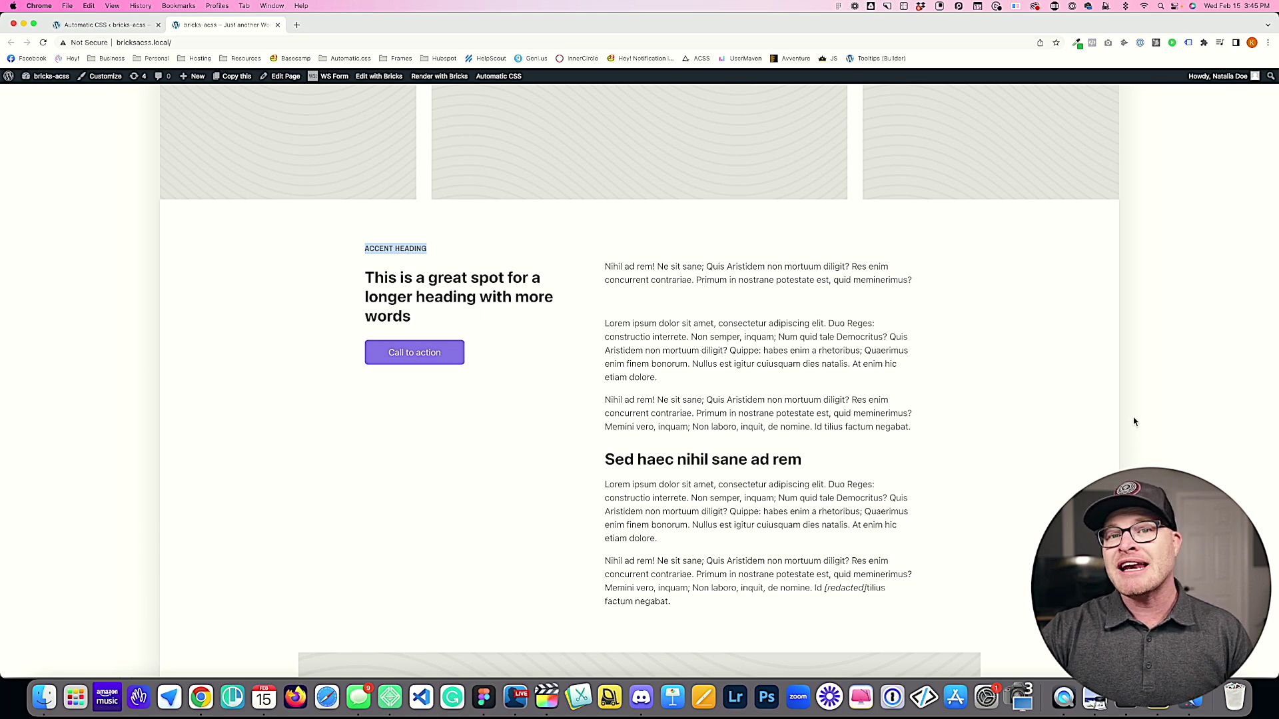
click(107, 24)
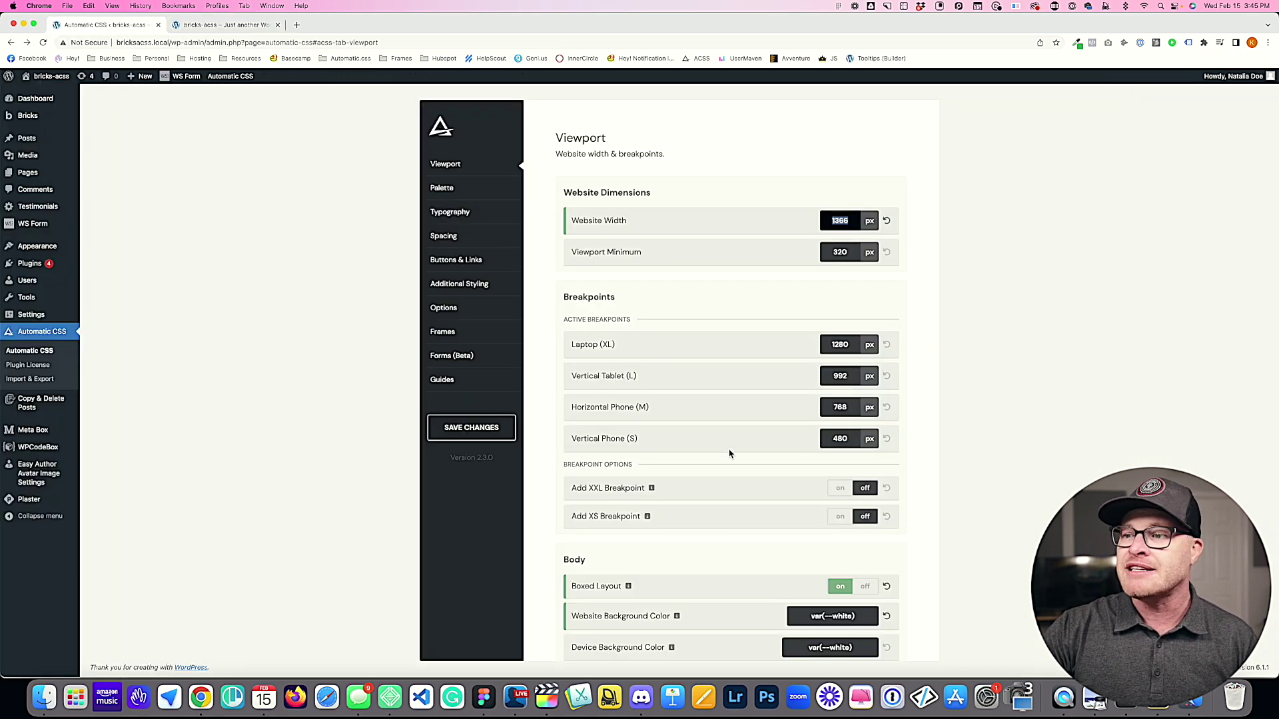
scroll(729, 454, down, 5)
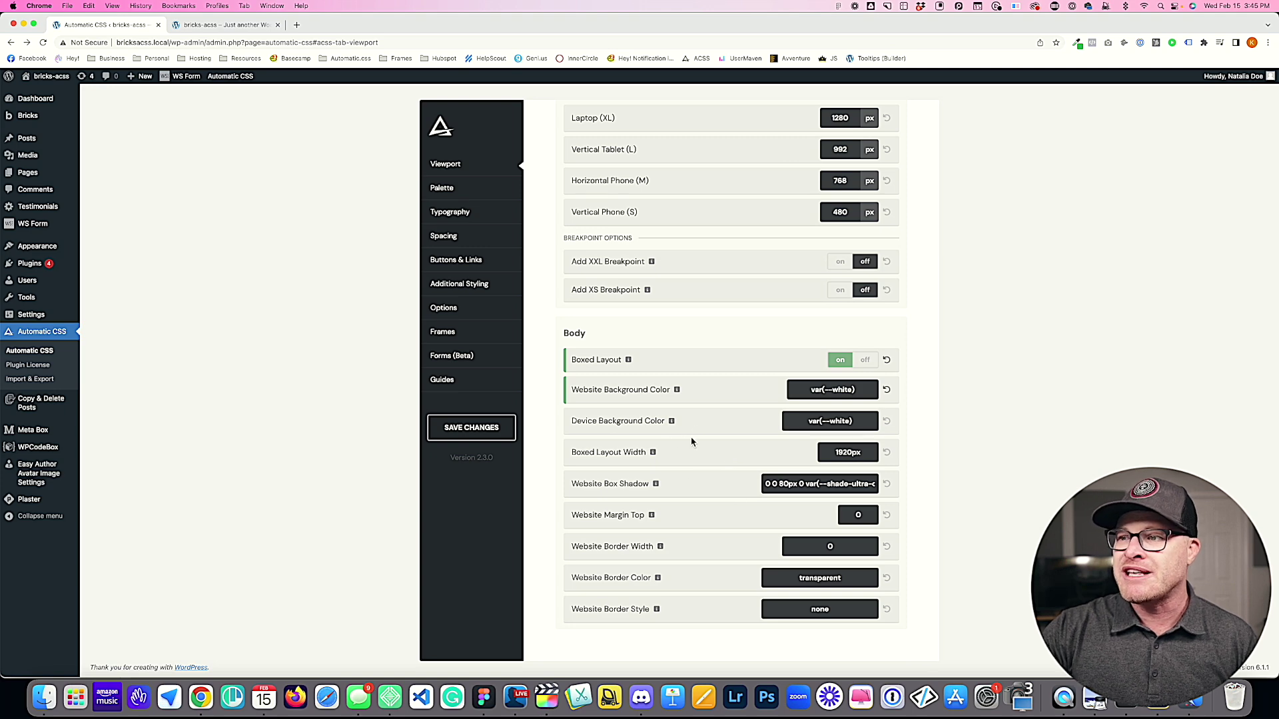
drag(566, 457, 648, 460)
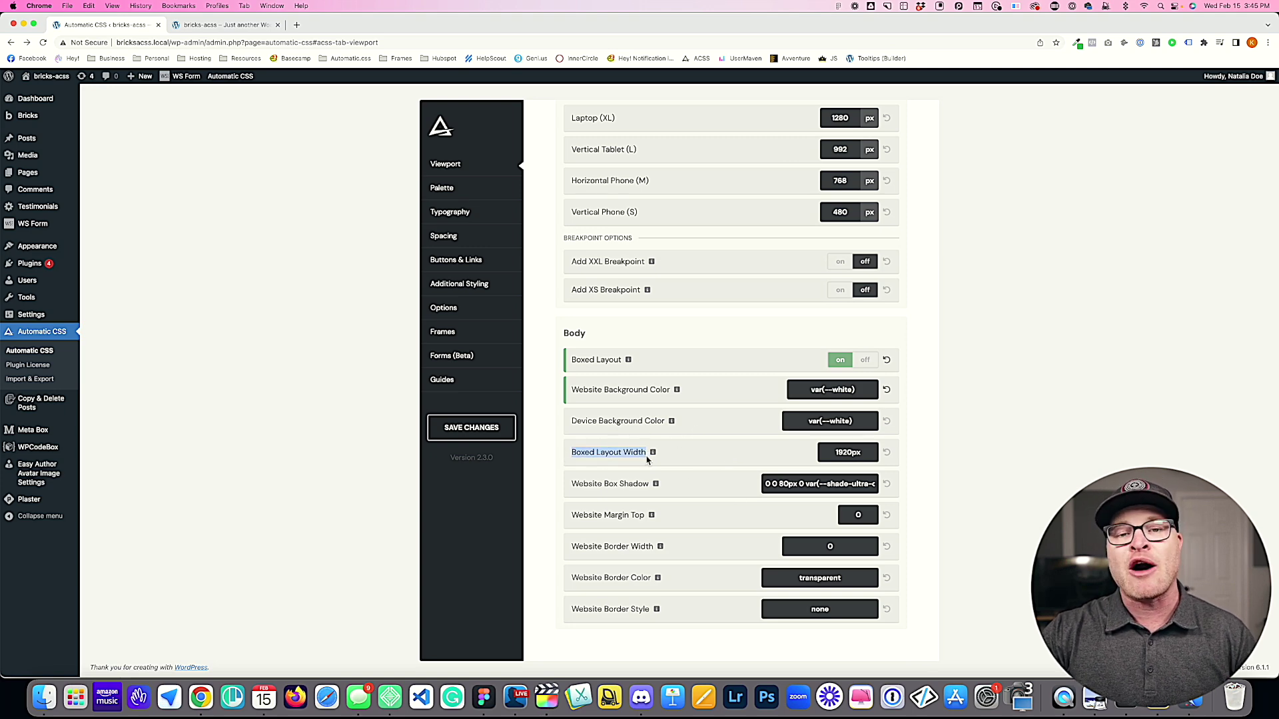
double_click(872, 455)
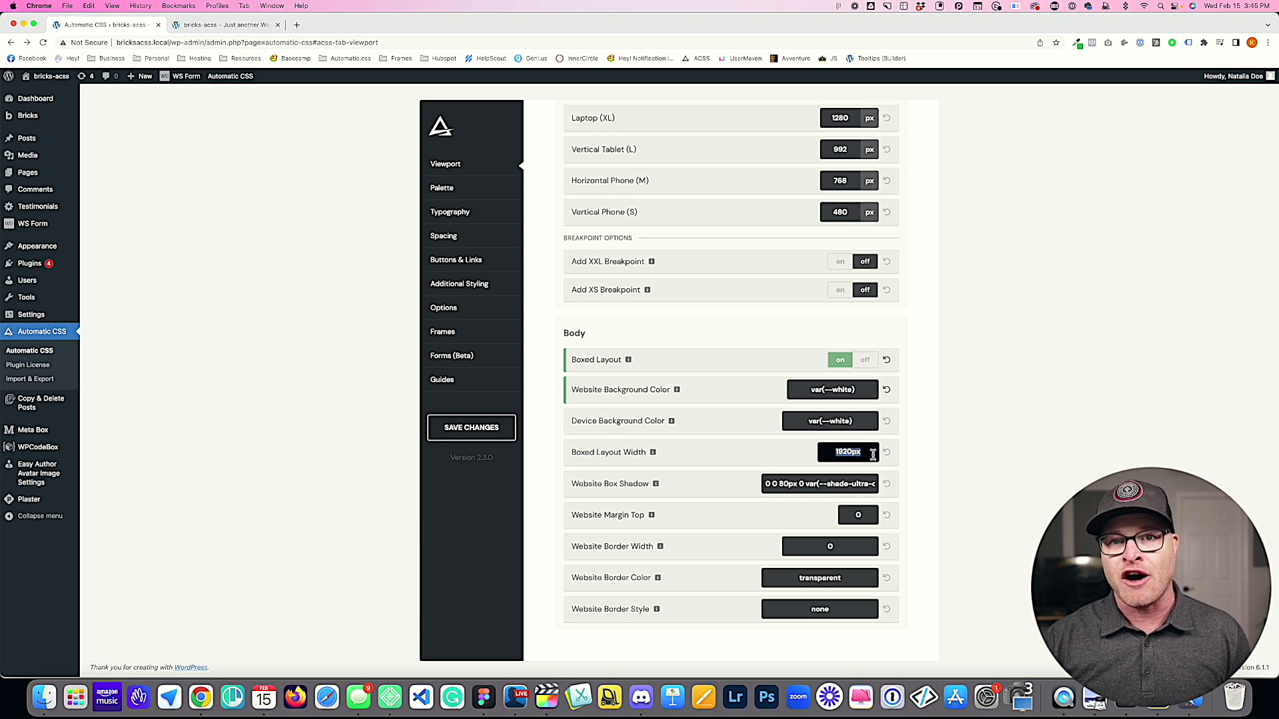
Step: Show the front page in the responsive device view, narrow the viewport to about 1806 px and review the page
click(256, 25)
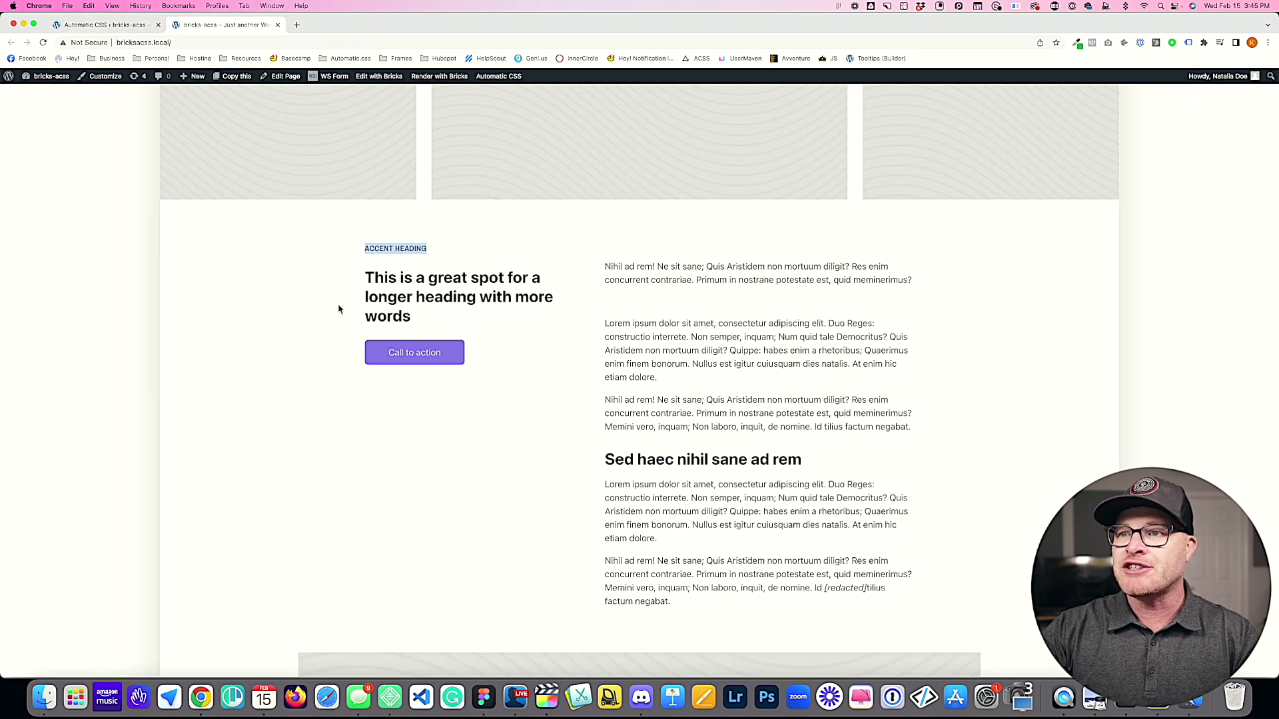
key(super+alt+i)
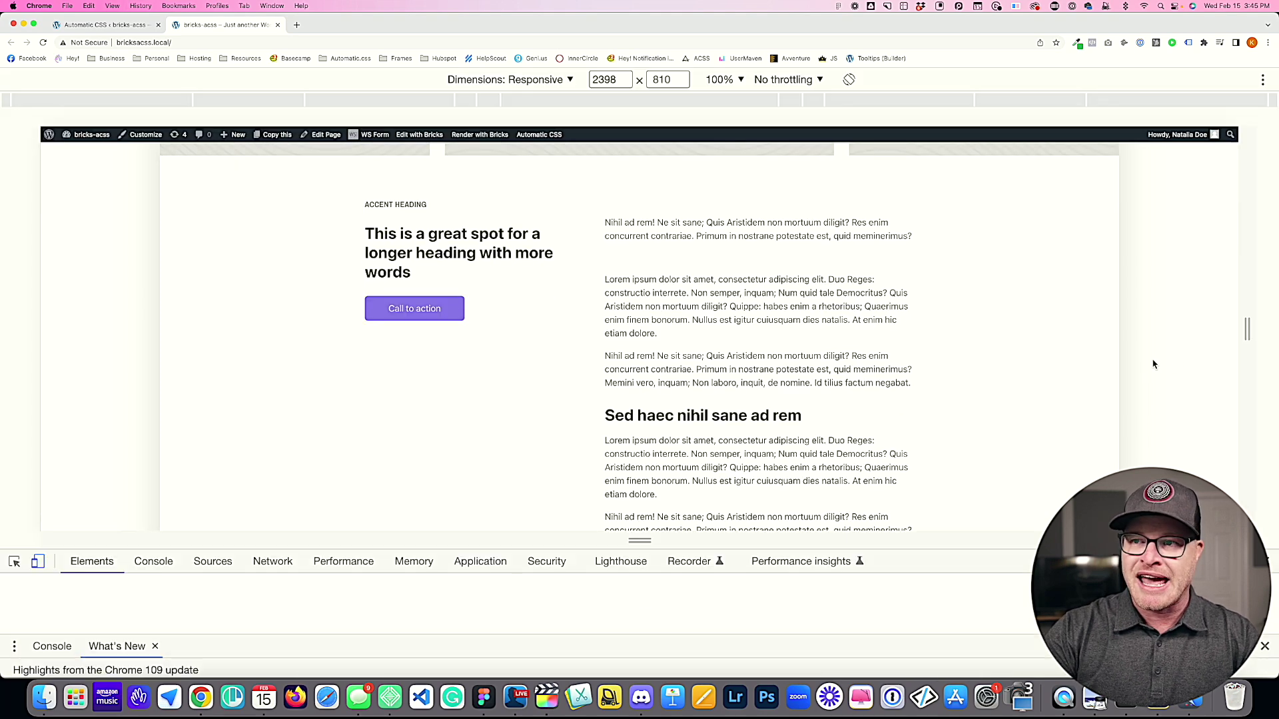
drag(1249, 335, 1101, 336)
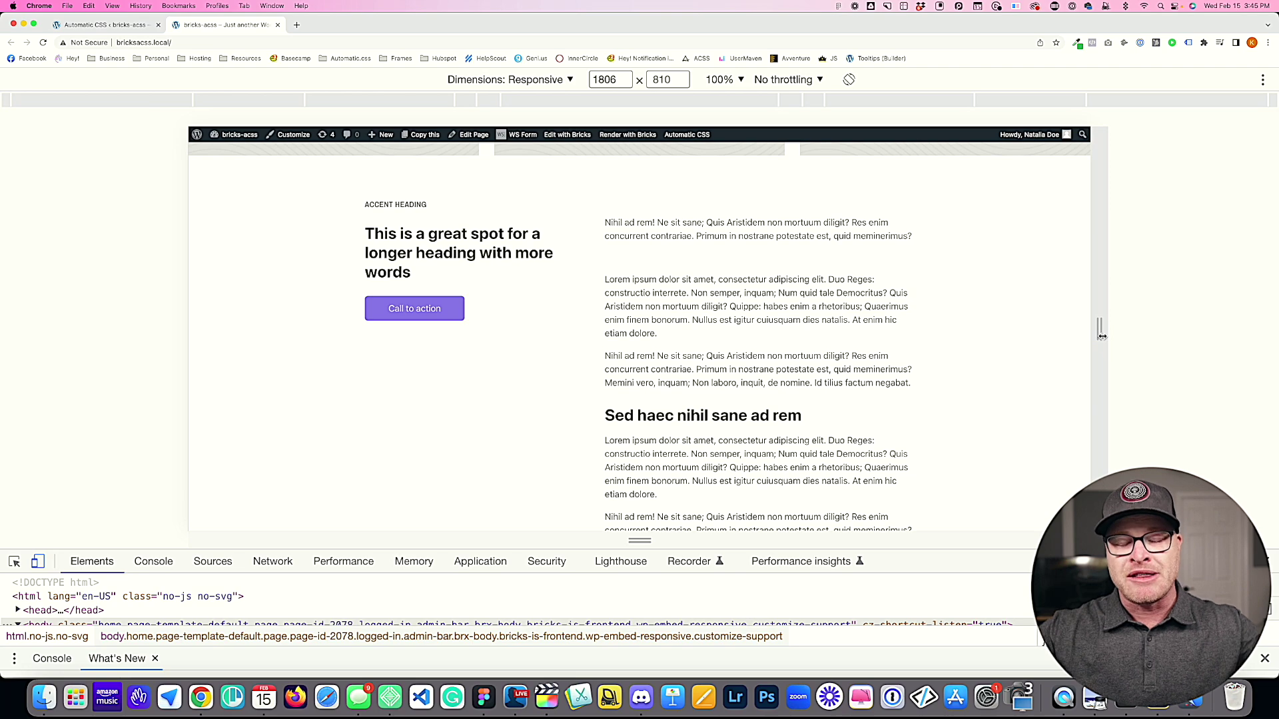
scroll(1031, 340, up, 8)
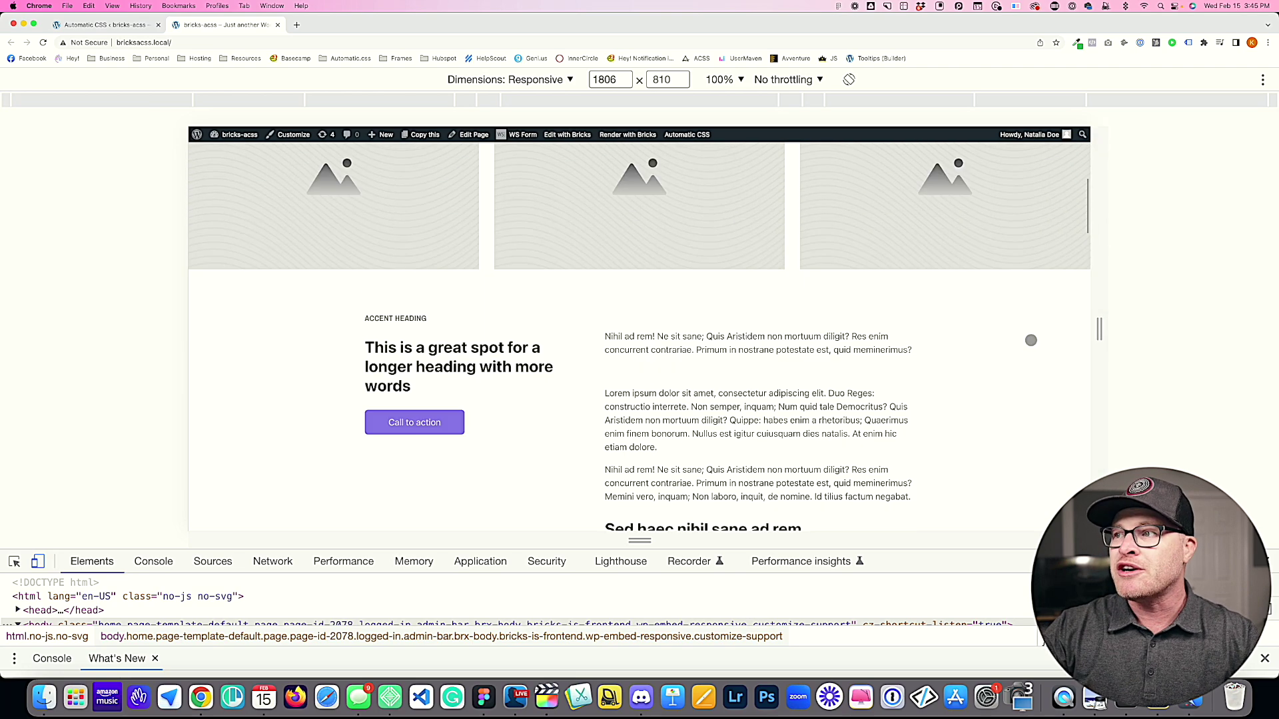
scroll(1031, 340, down, 8)
scroll(1031, 340, down, 15)
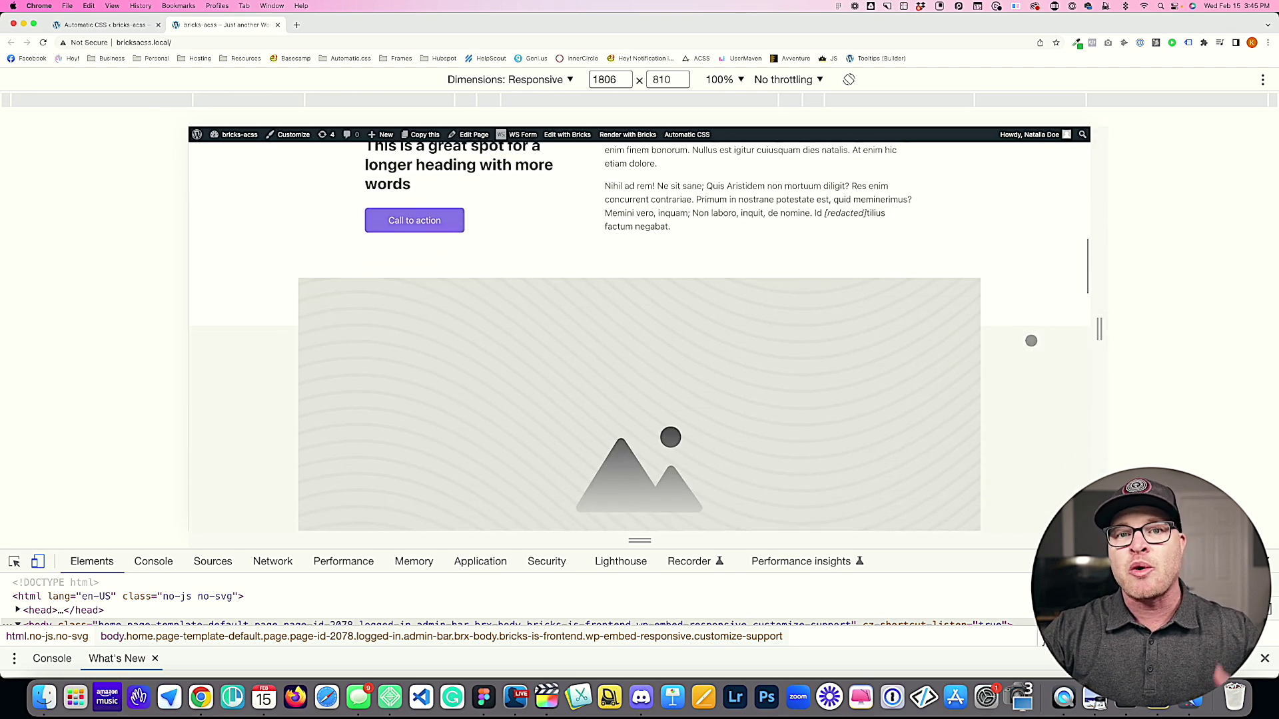
scroll(1032, 341, up, 15)
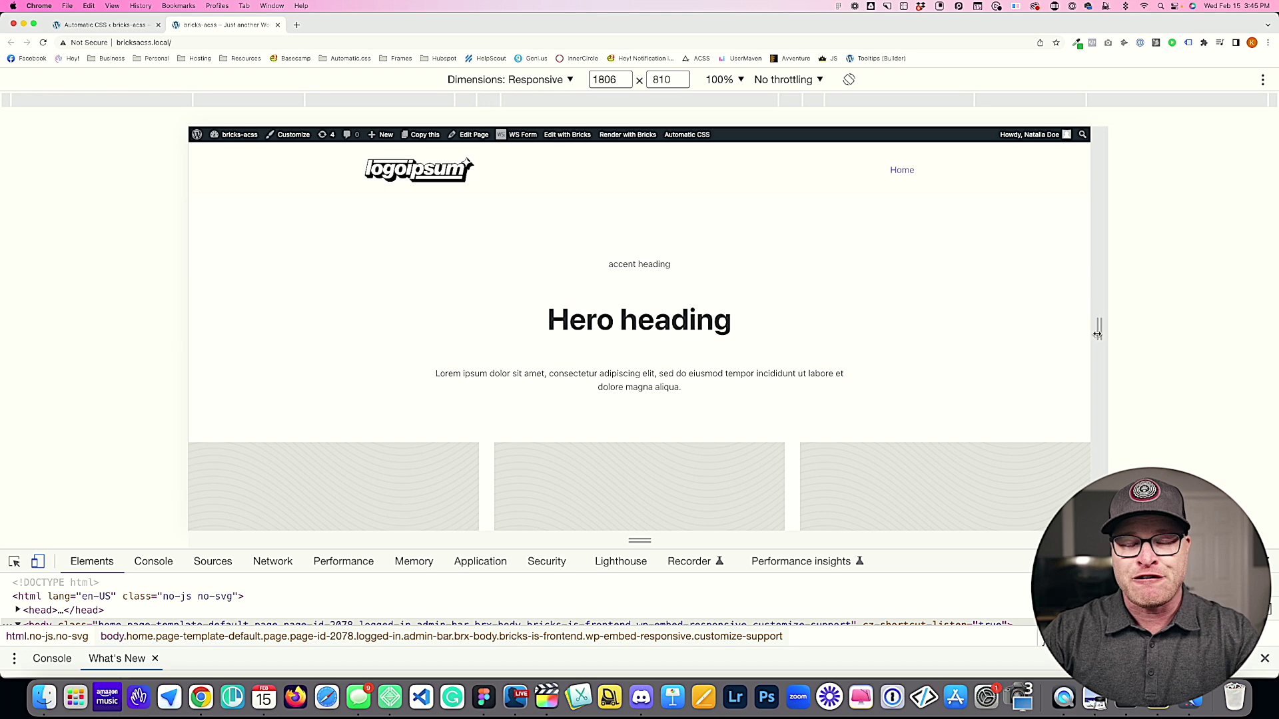
Step: Widen the responsive viewport to about 2490 px and examine the boxed layout's sides down to the large image section
drag(1097, 335, 1176, 333)
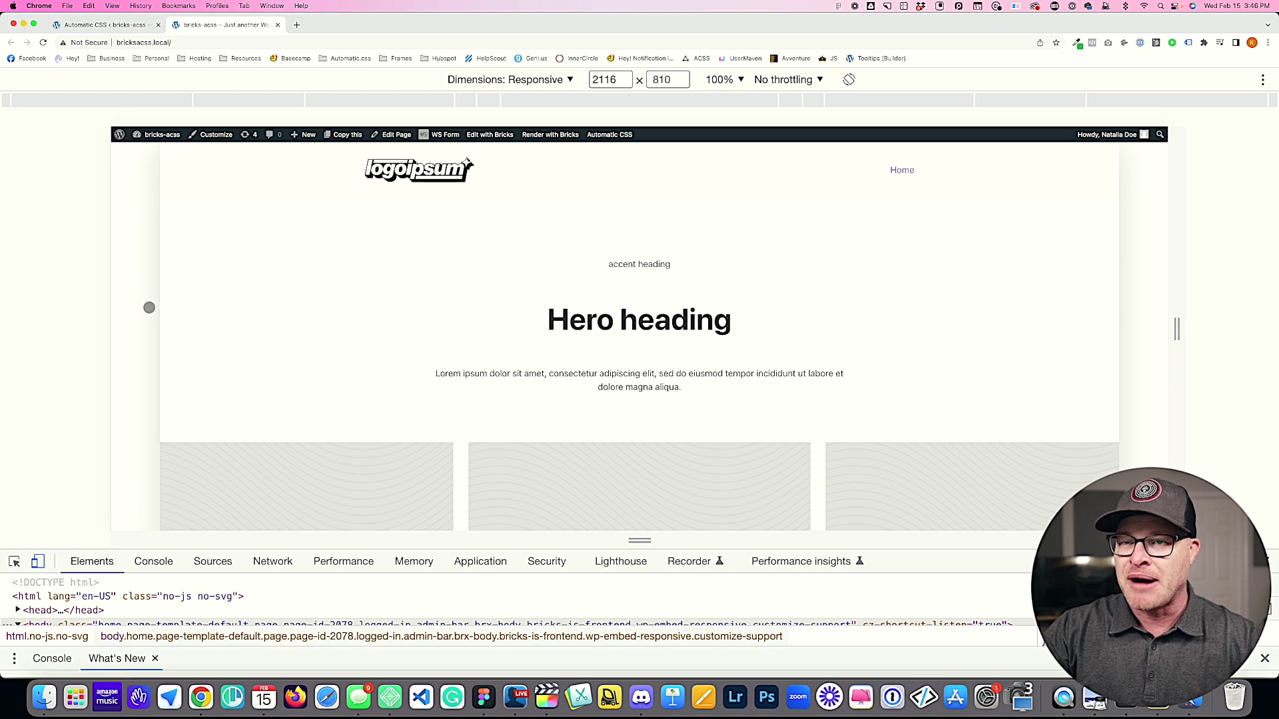
drag(1176, 329, 1270, 329)
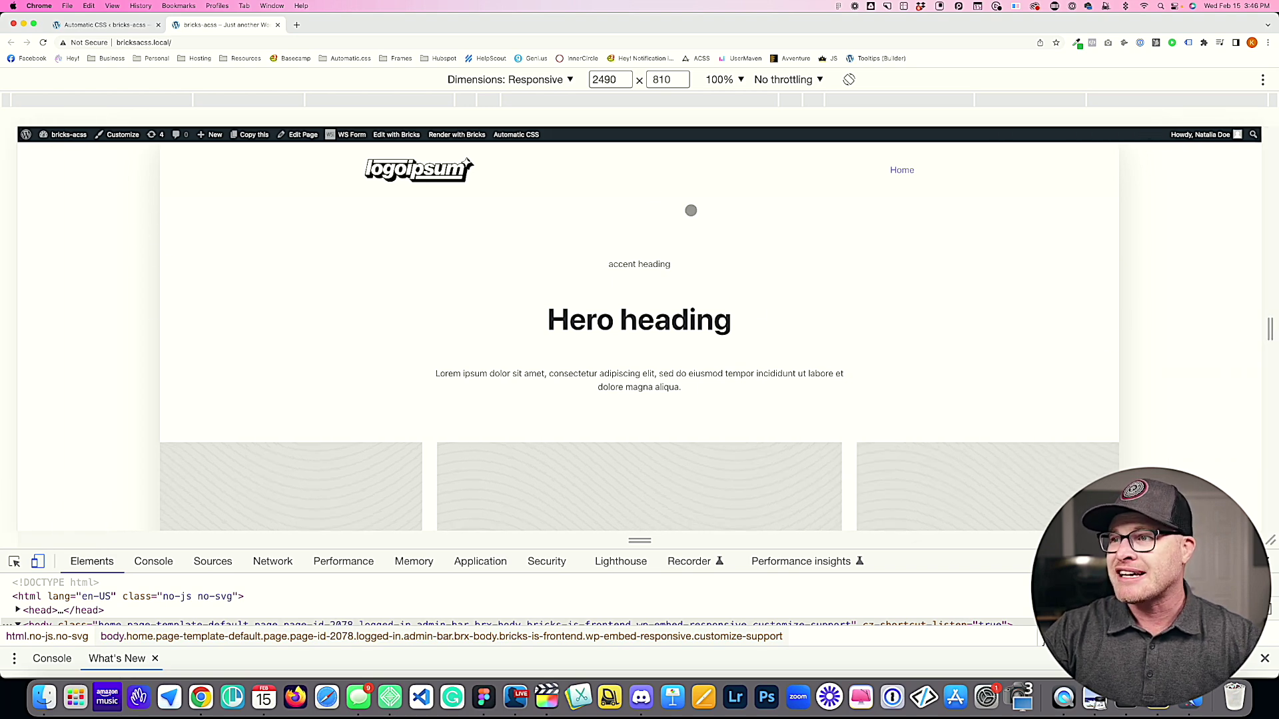
scroll(628, 251, down, 10)
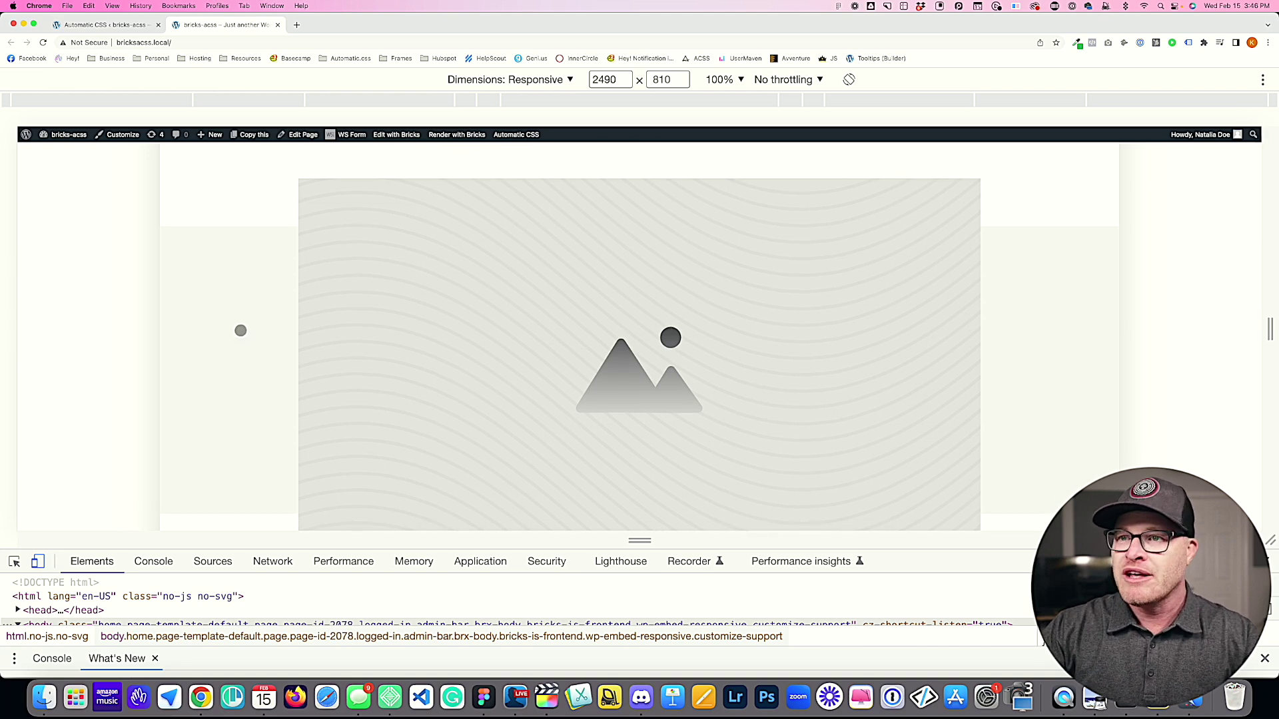
Step: Set the Boxed Layout Width in the Body options to 1366px, matching the Website Width, and save the settings
scroll(241, 329, up, 10)
click(112, 26)
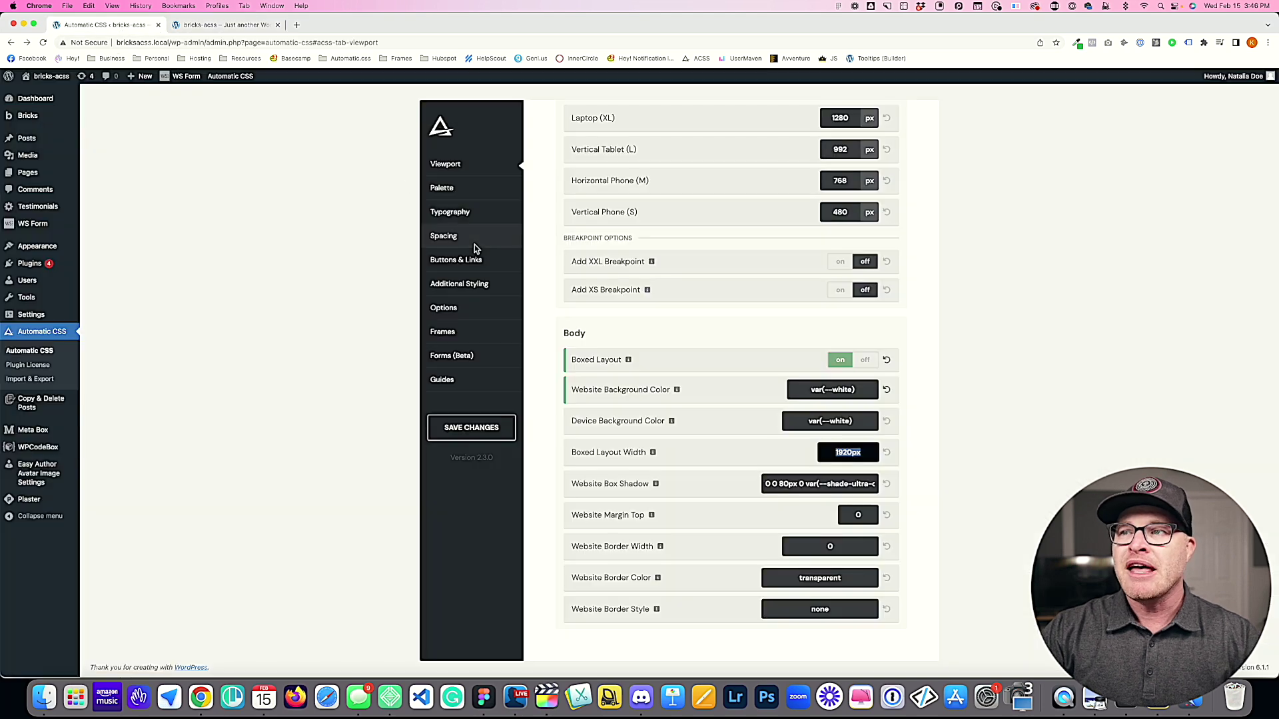
scroll(738, 353, up, 4)
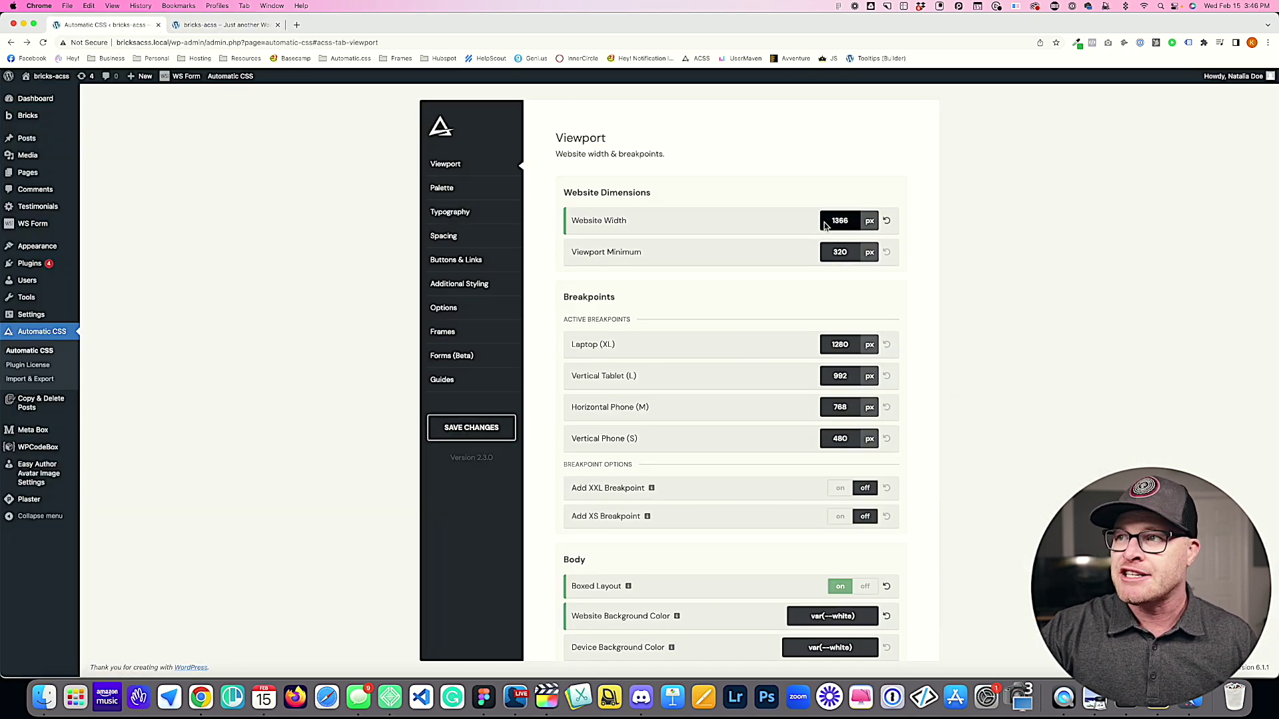
scroll(836, 338, down, 3)
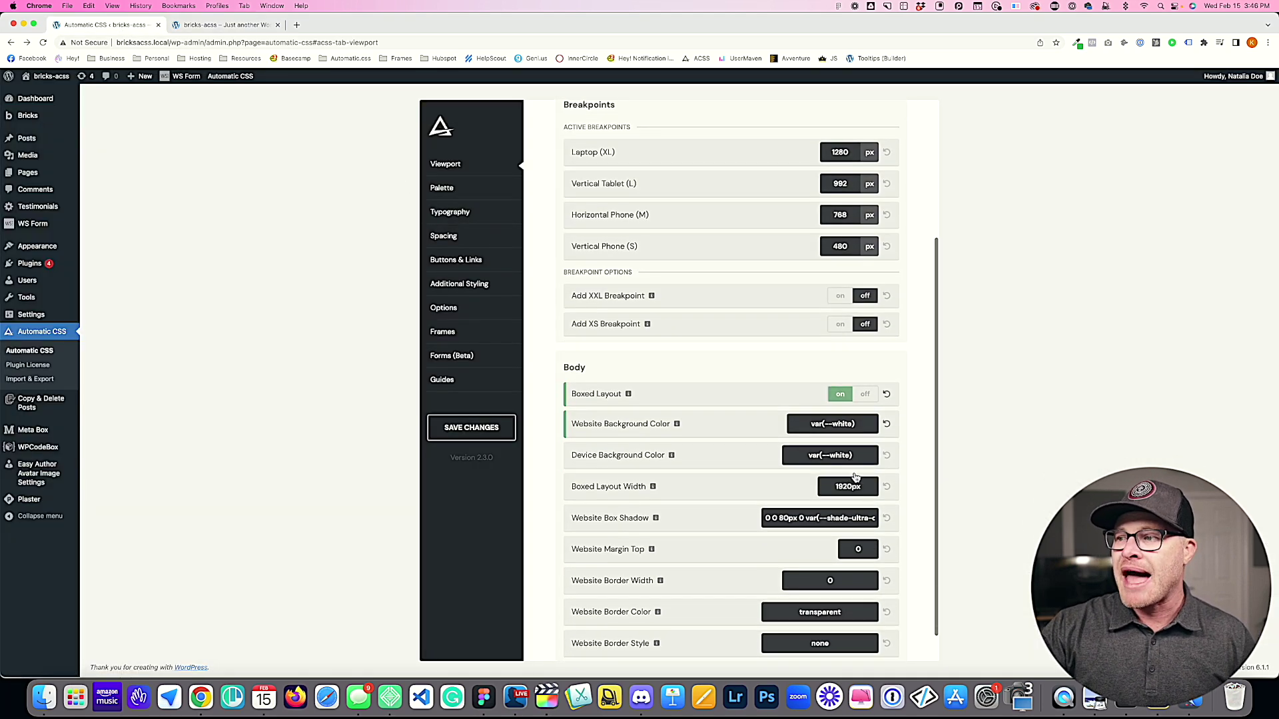
double_click(847, 486)
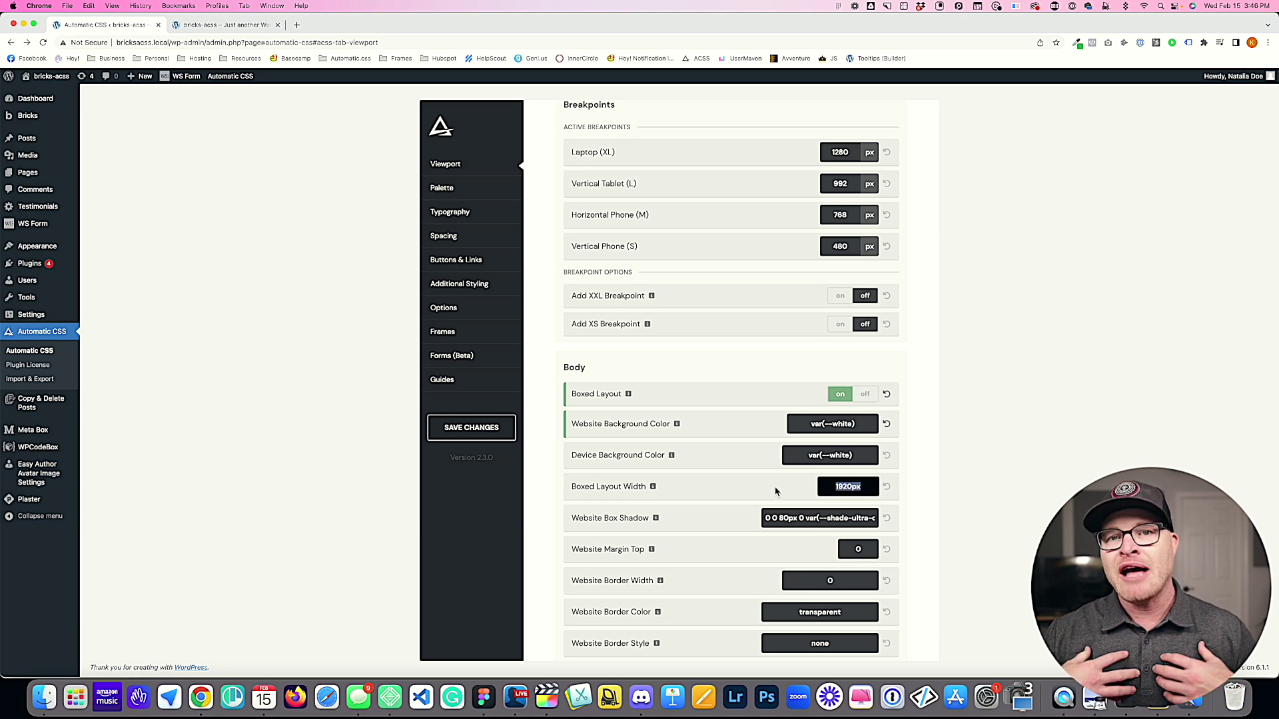
text(1)
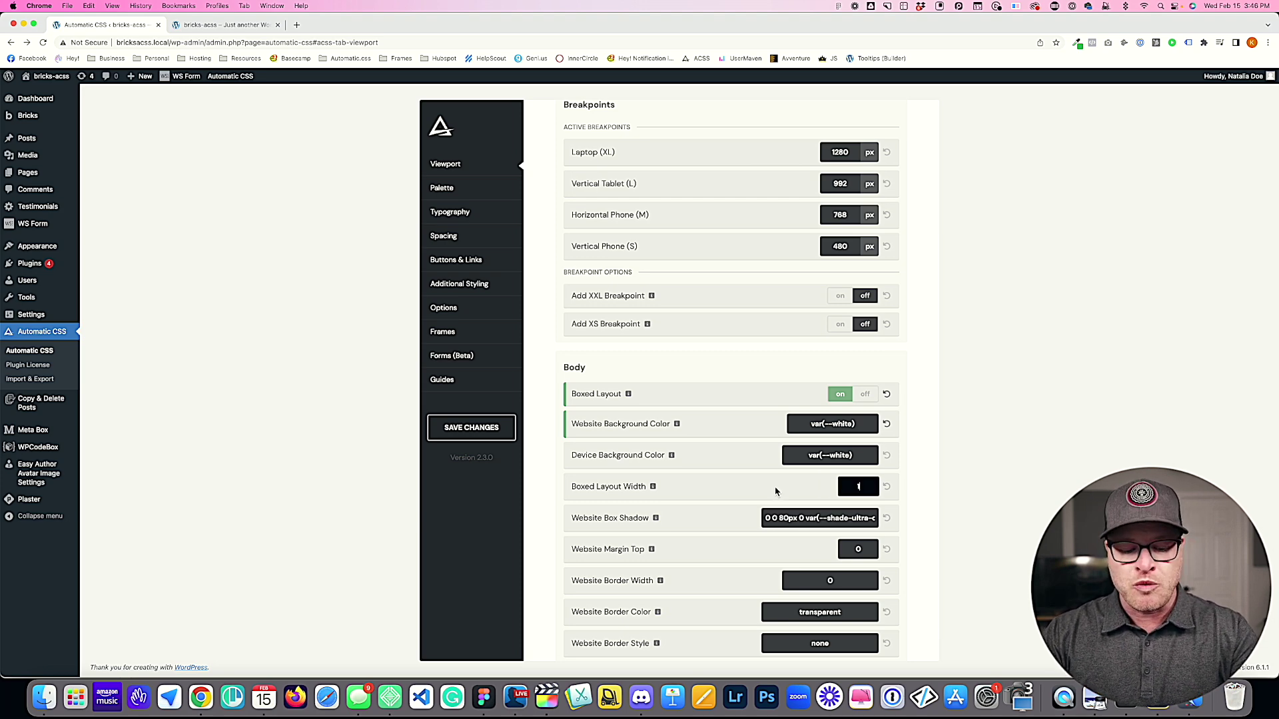
text(366px)
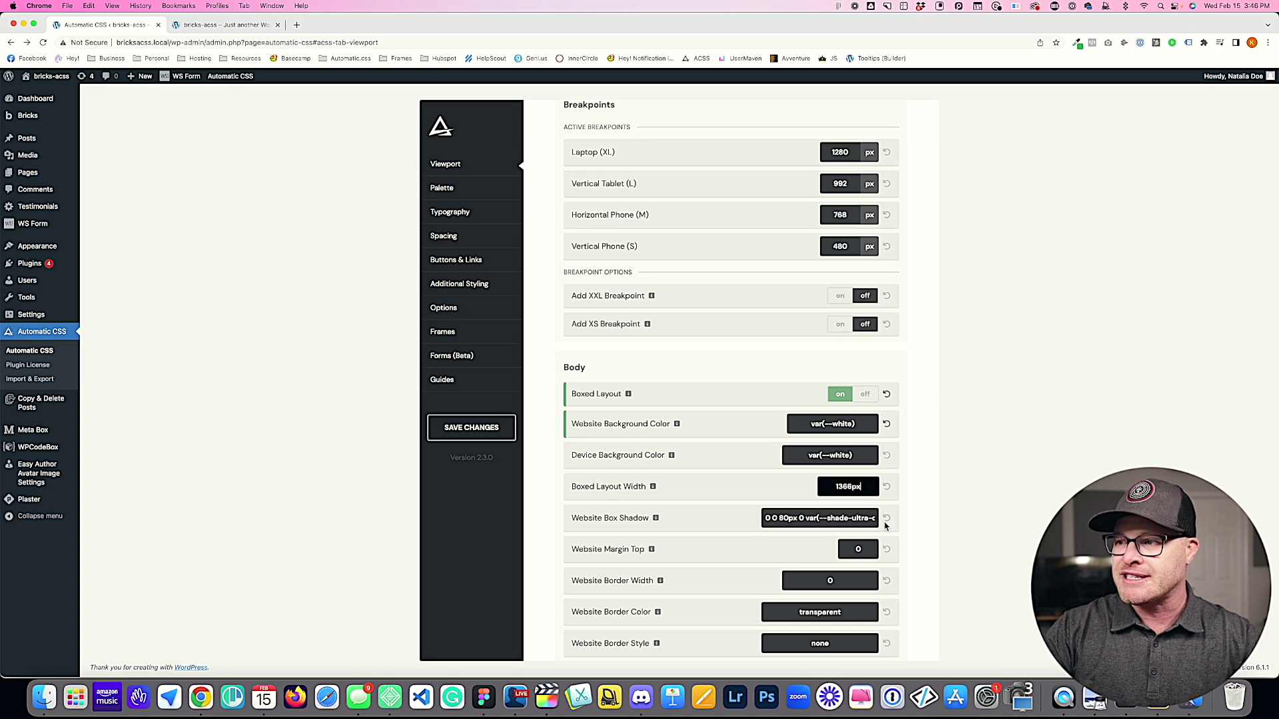
scroll(857, 266, up, 3)
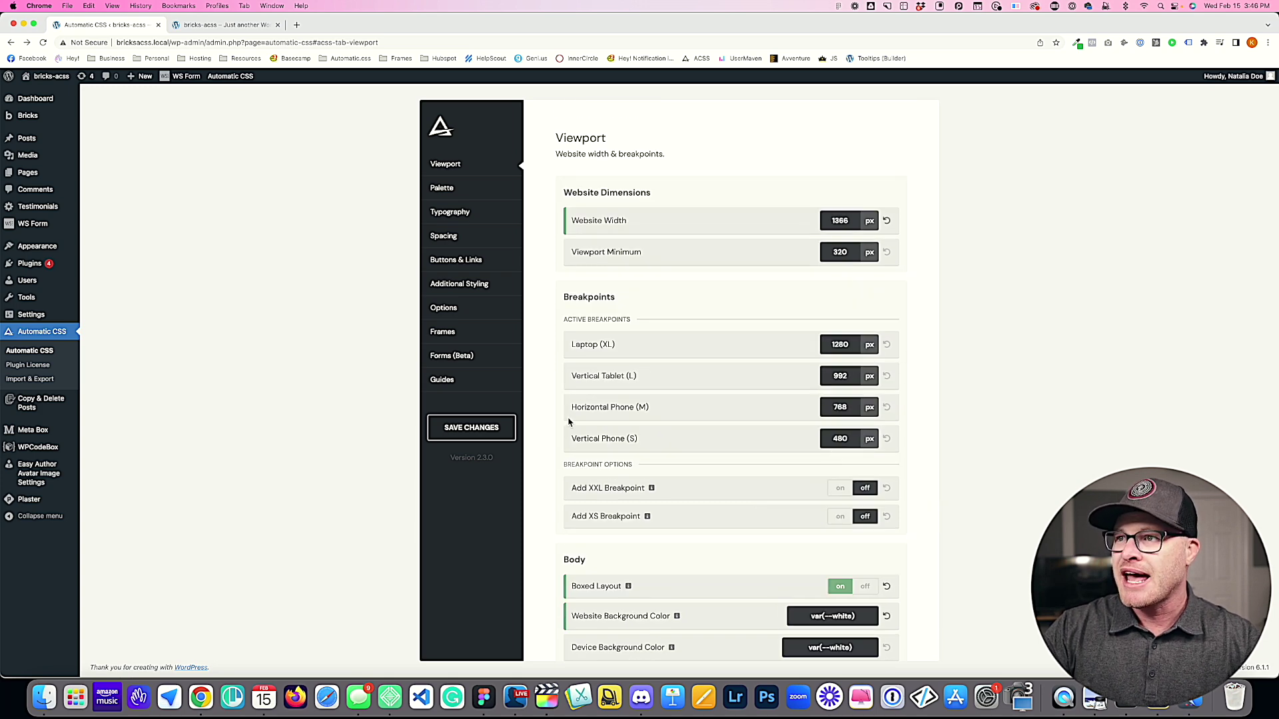
click(471, 426)
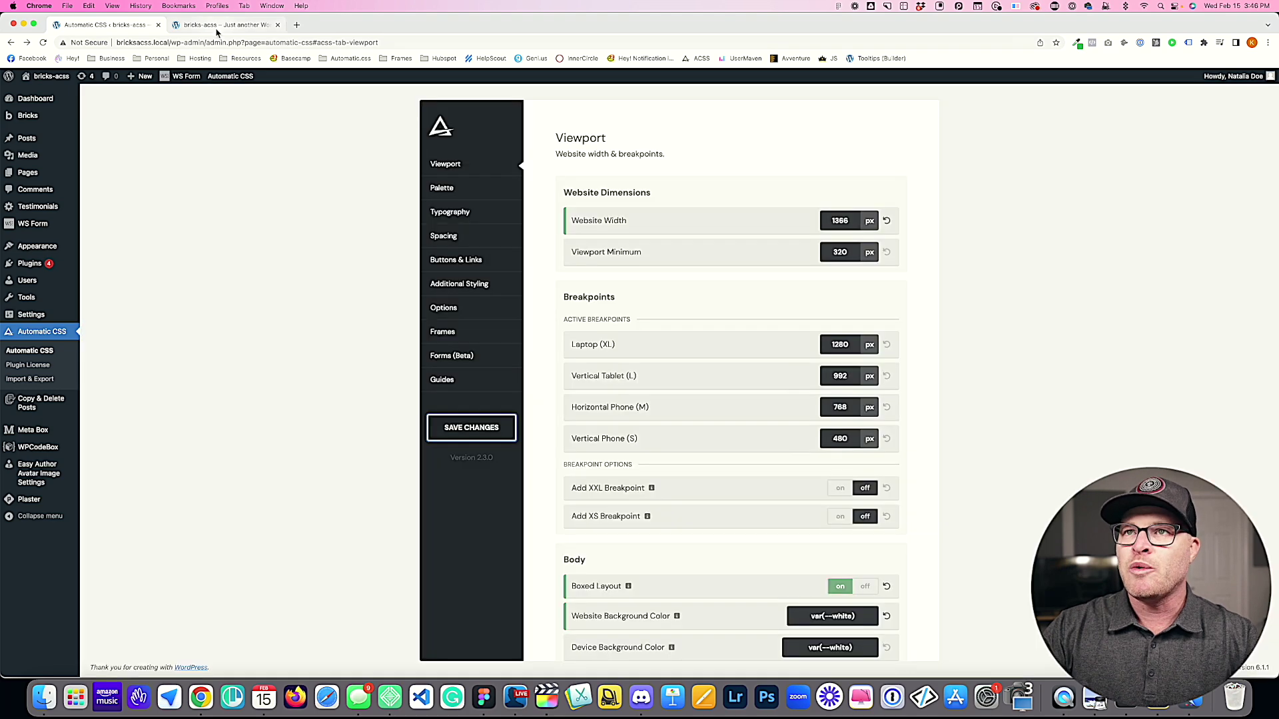
Step: Reload the front page, review its boxed edges down to the call to action, and close the developer tools
click(216, 26)
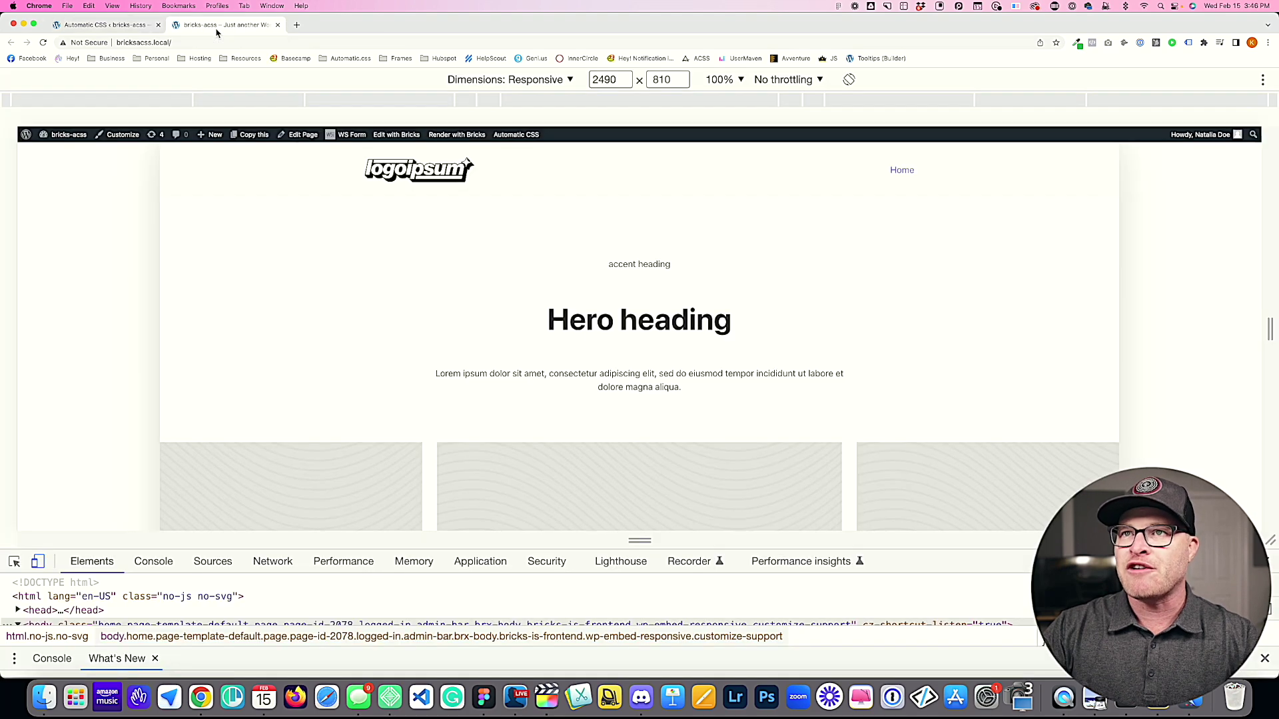
scroll(470, 306, down, 5)
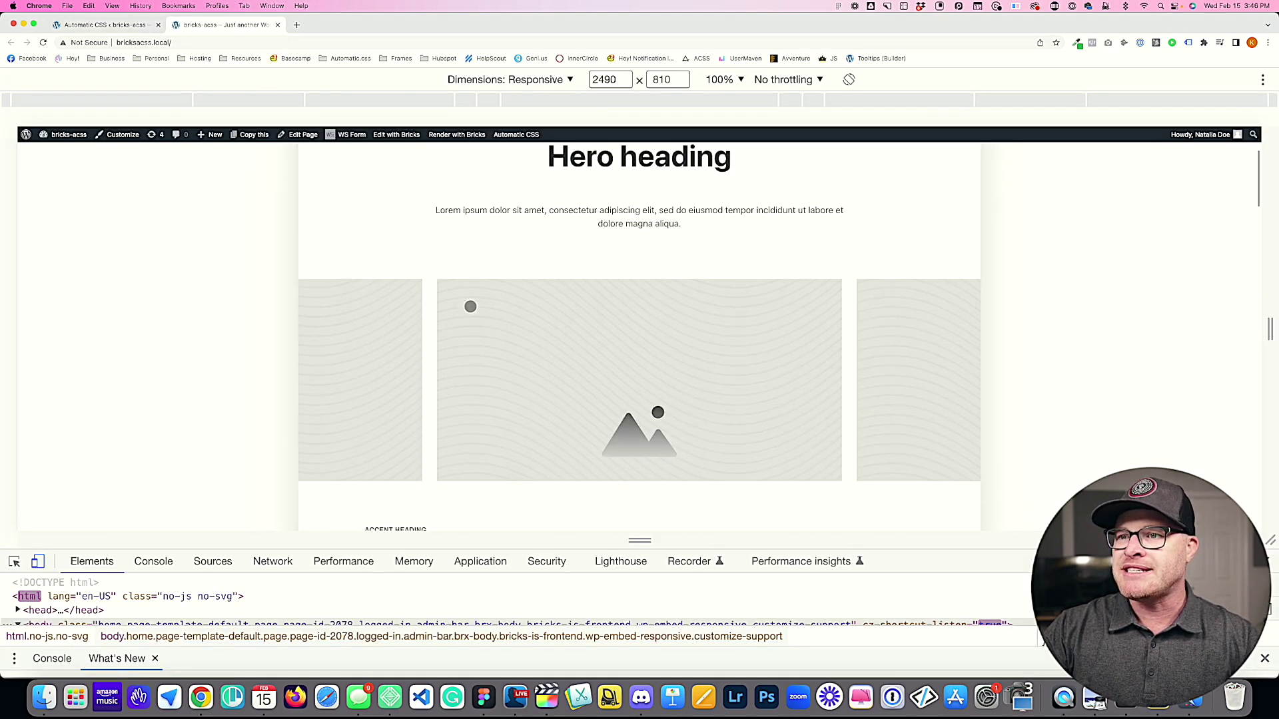
scroll(470, 306, down, 3)
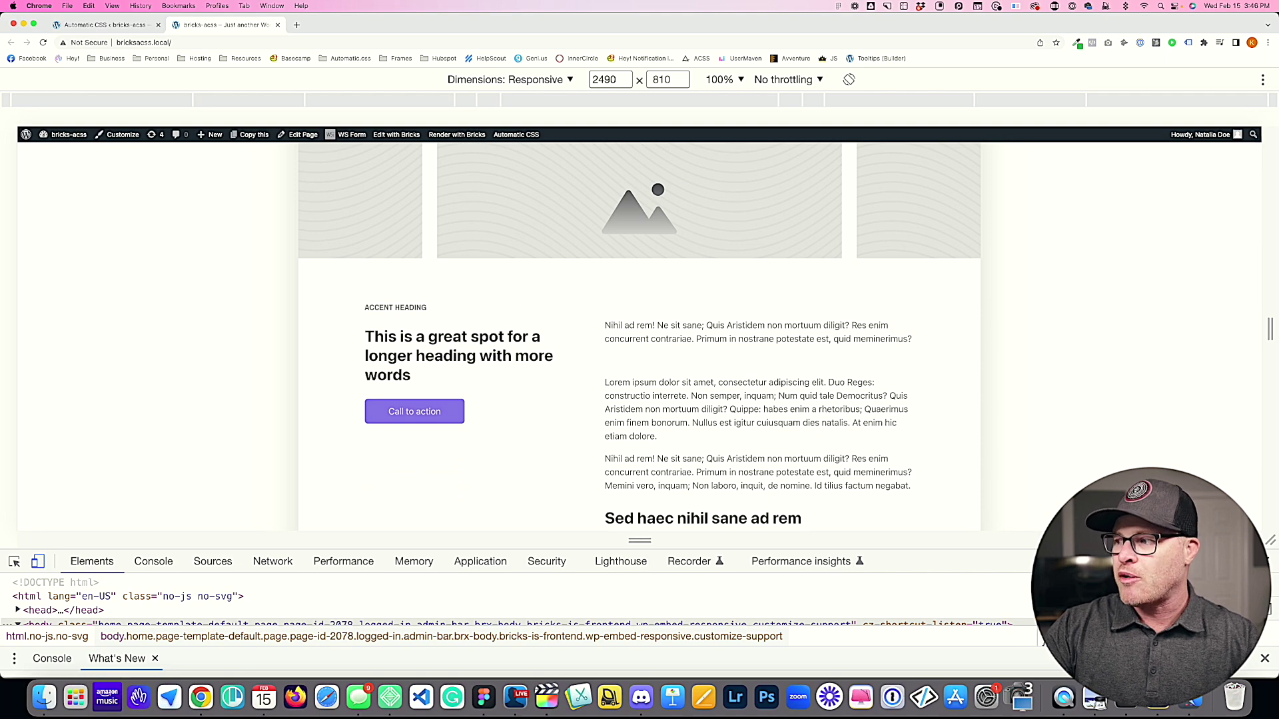
drag(1269, 329, 1199, 329)
scroll(749, 232, up, 10)
key(super+alt+i)
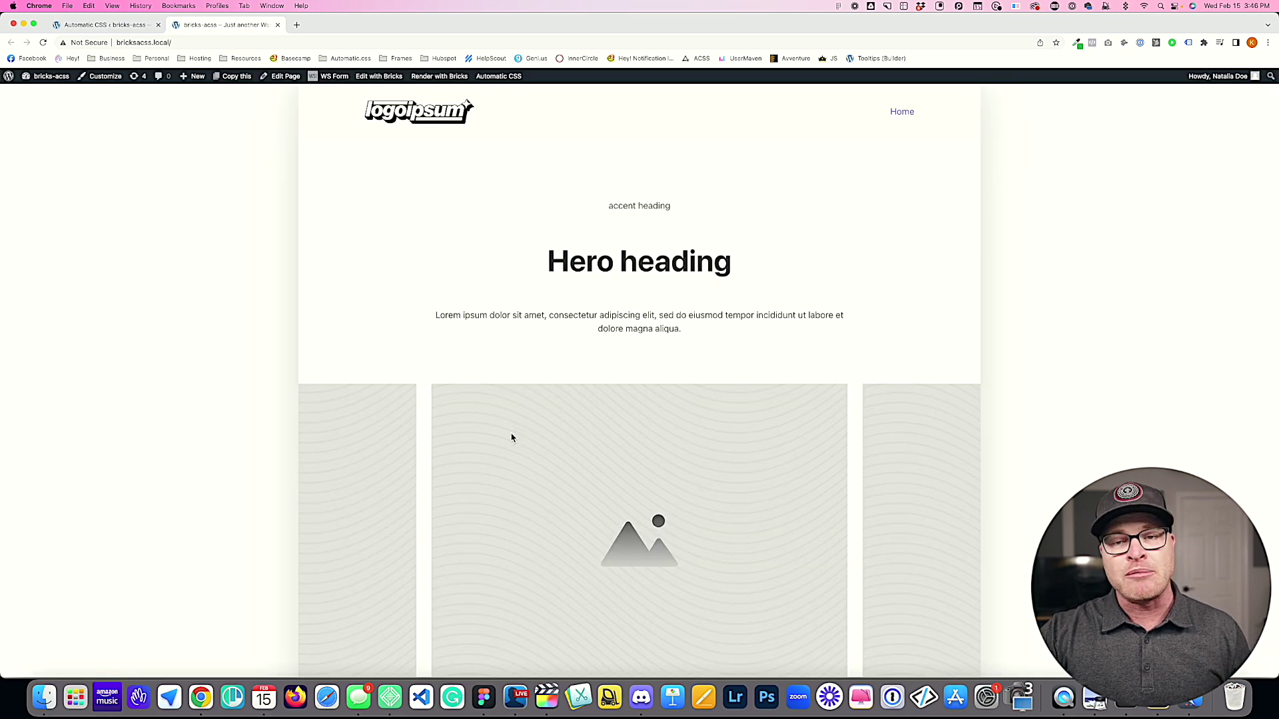
Step: Examine the spacing between content and box edges from the hero section down to the footer
scroll(435, 325, down, 9)
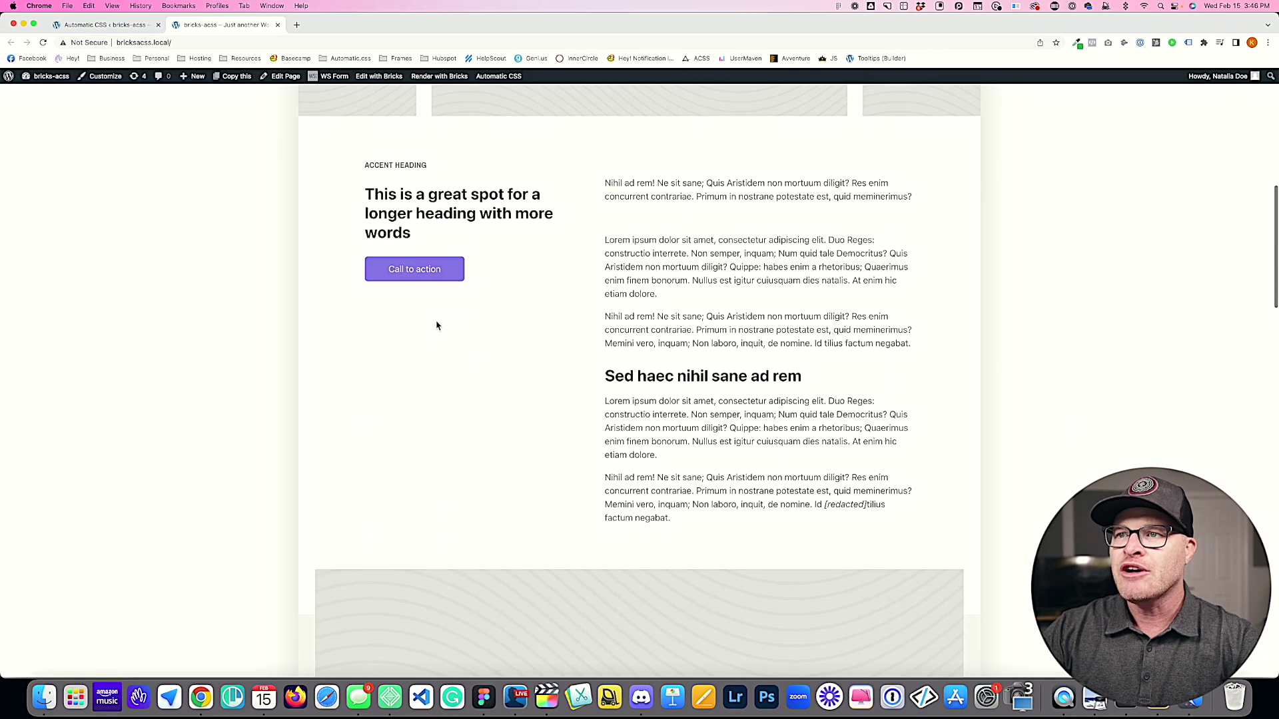
scroll(436, 325, down, 5)
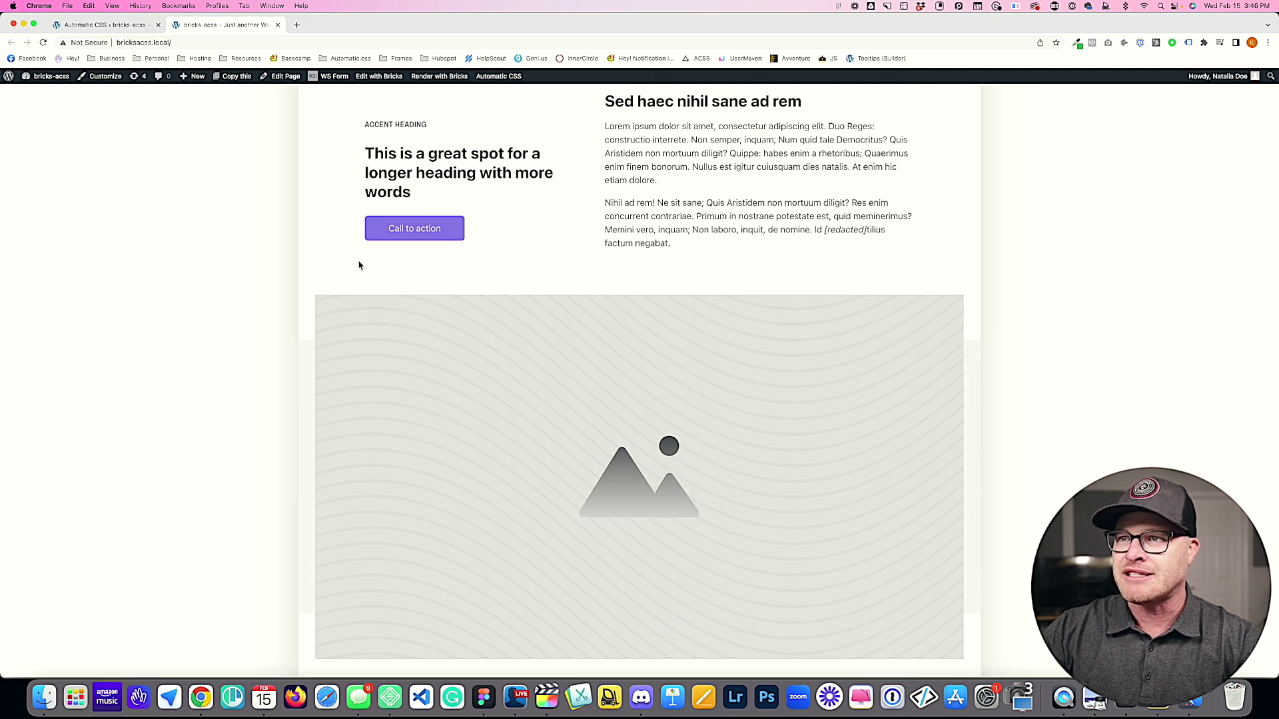
scroll(359, 269, down, 10)
scroll(570, 291, down, 7)
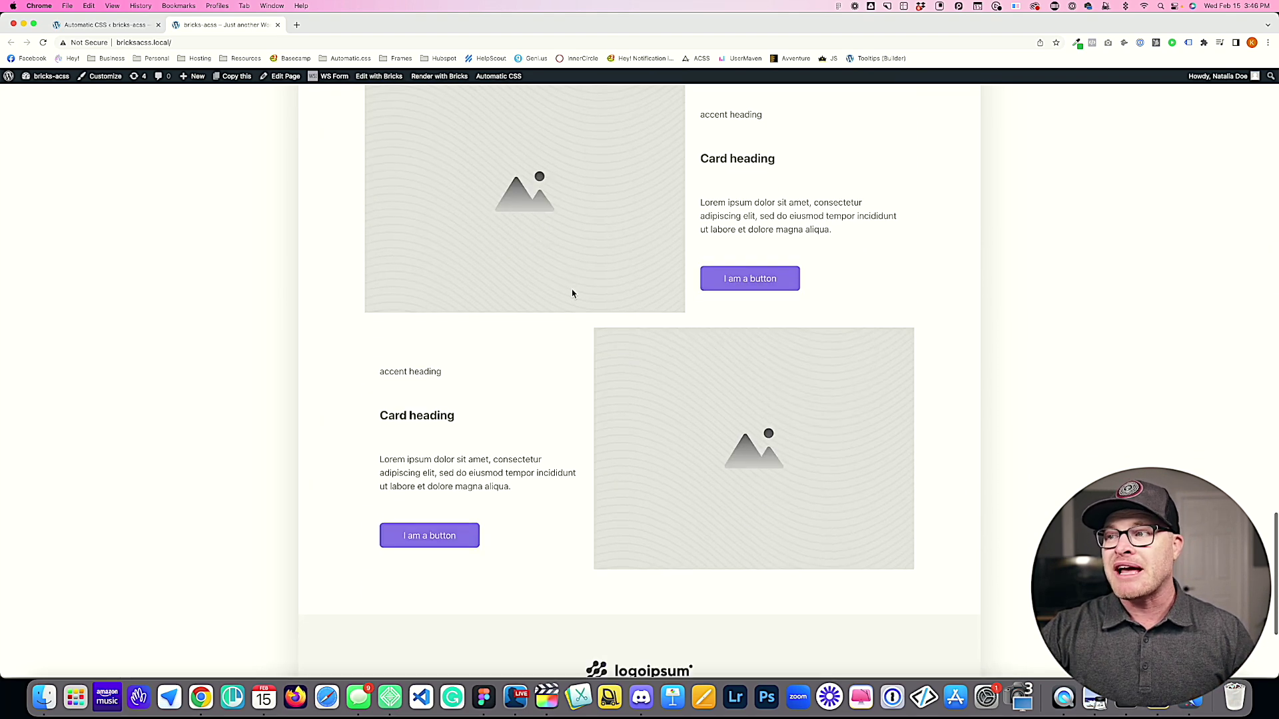
scroll(571, 293, down, 2)
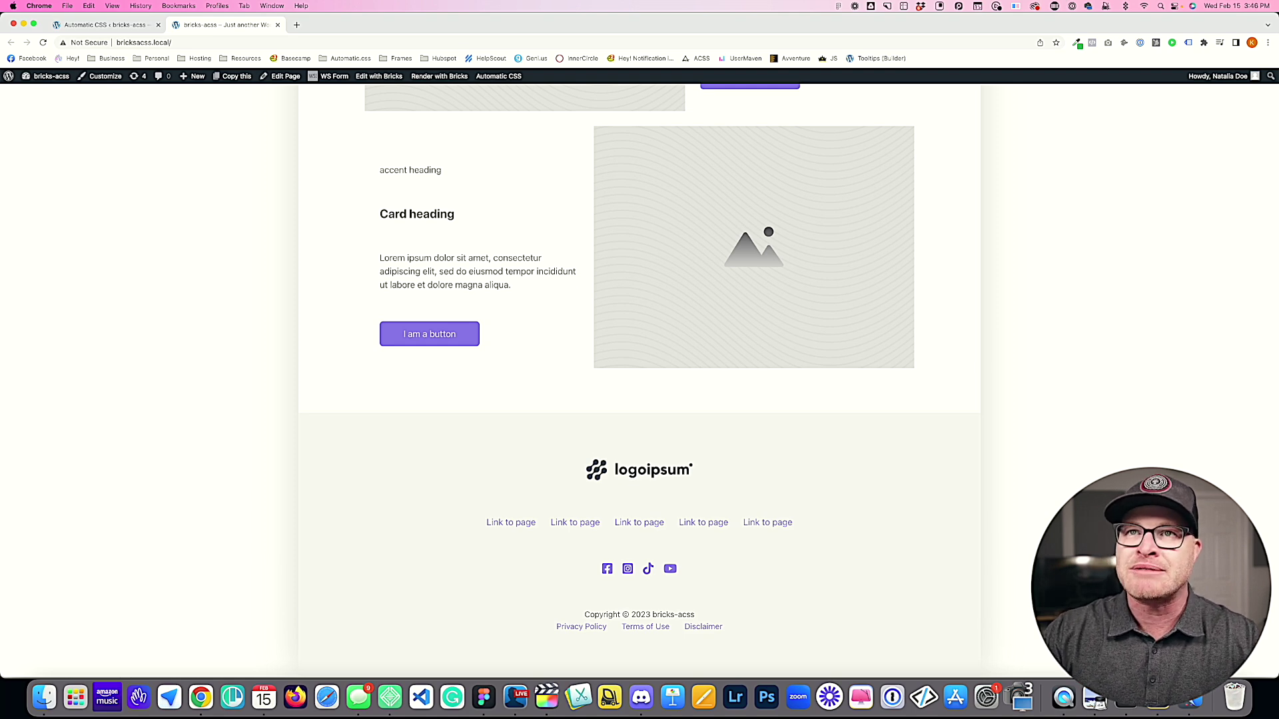
Step: Set the Boxed Layout Width to 1440px in the Automatic CSS Body options and save the settings
click(123, 25)
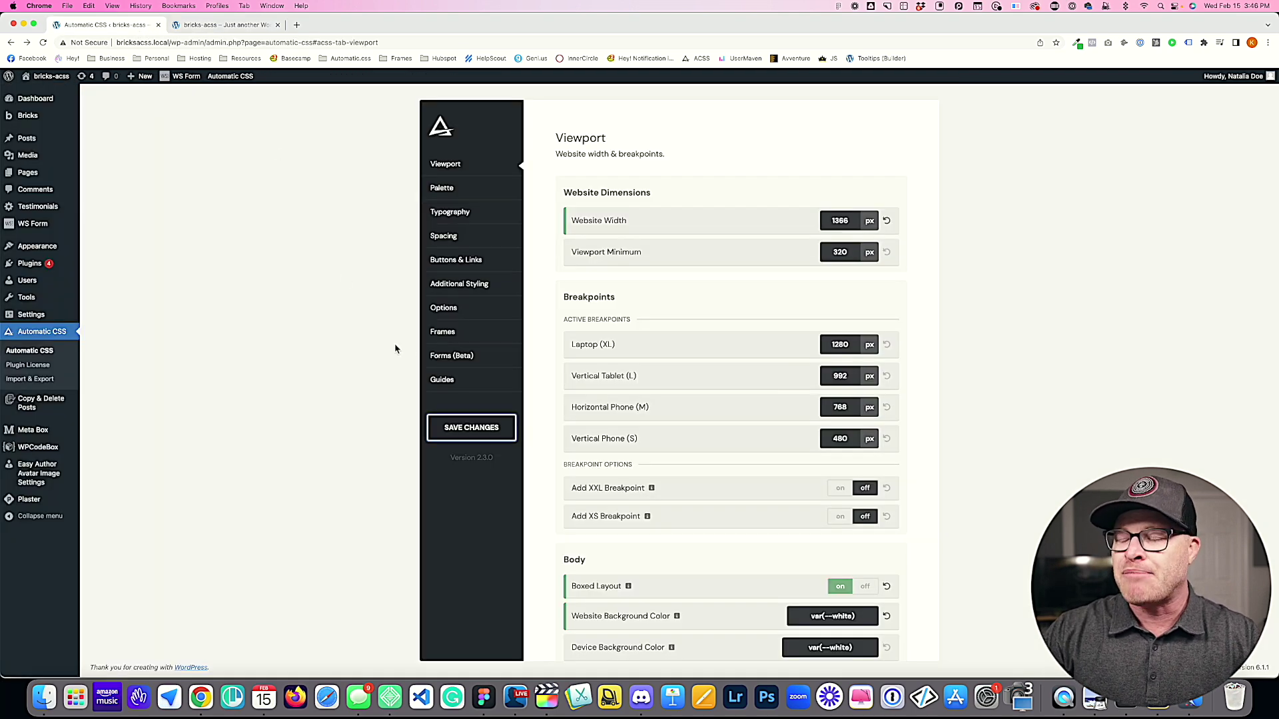
scroll(788, 416, down, 3)
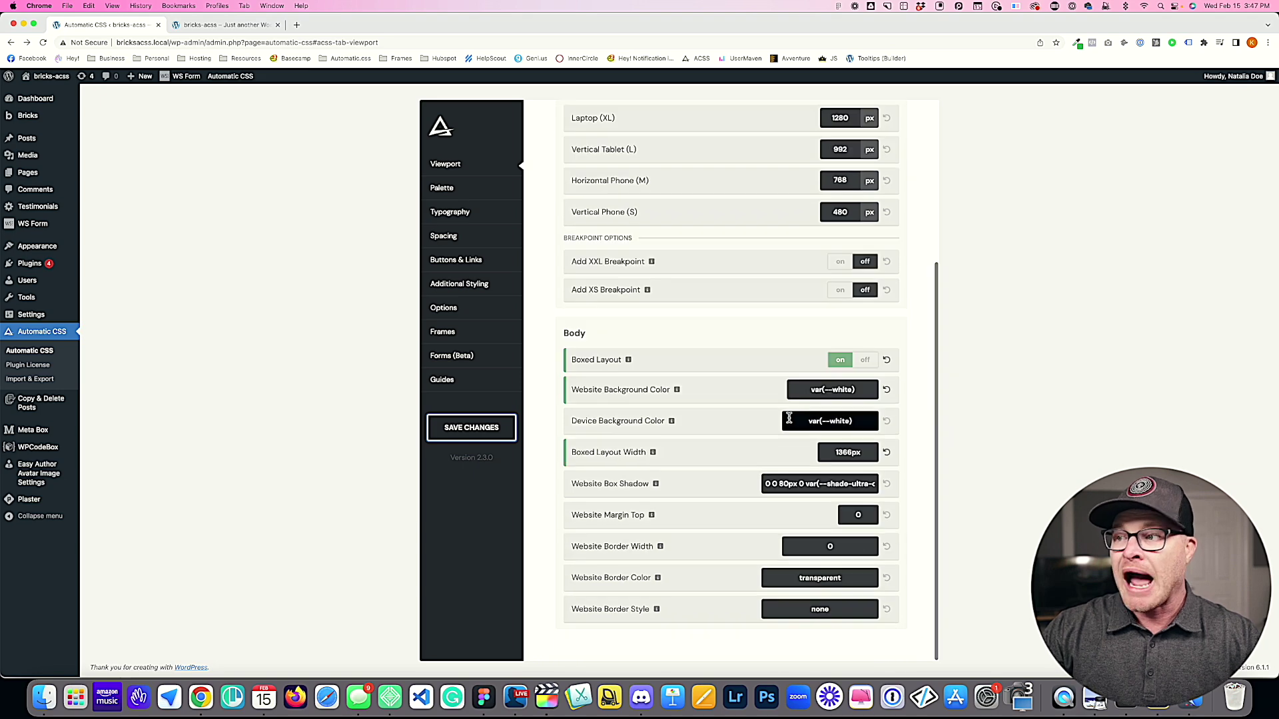
double_click(859, 458)
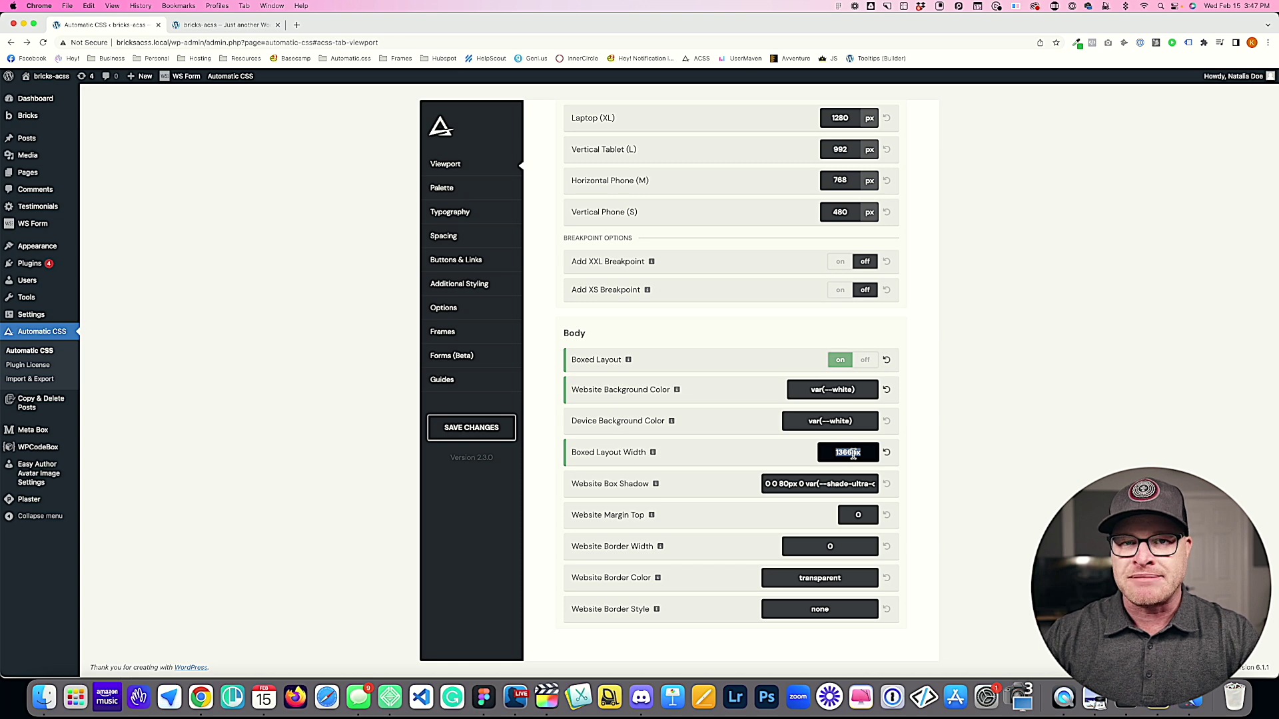
text(1400)
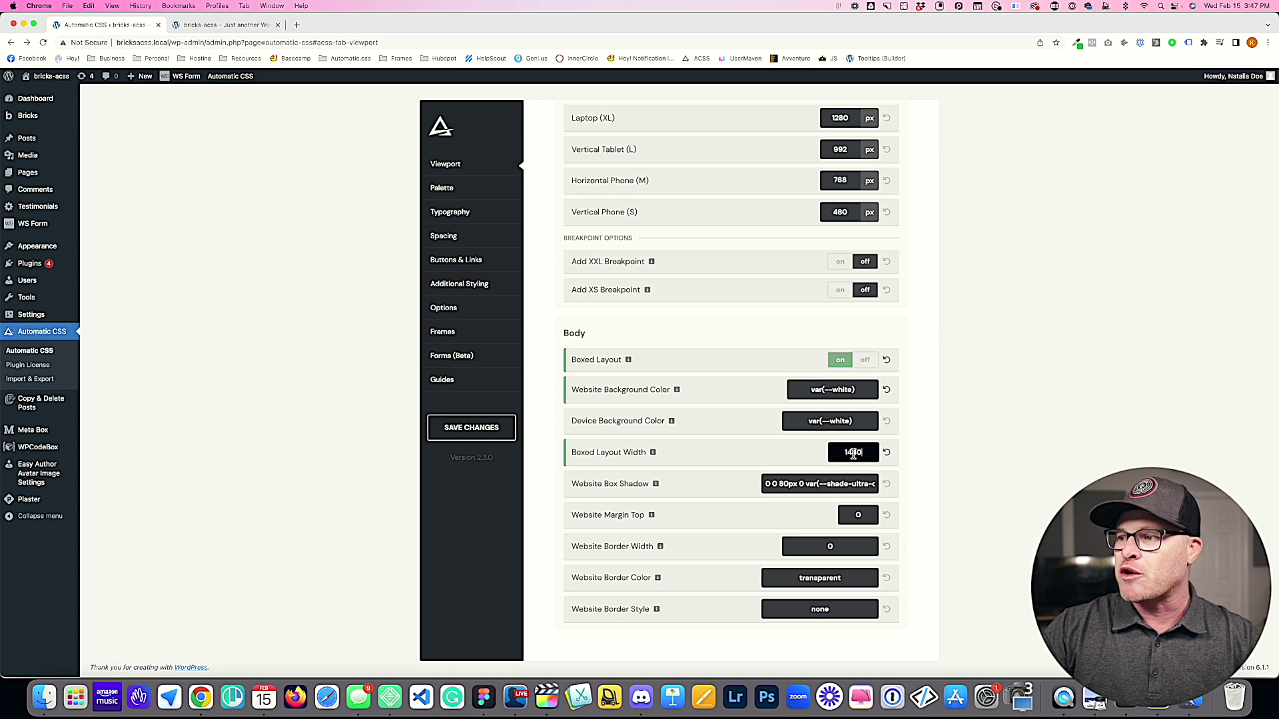
text(px)
click(471, 427)
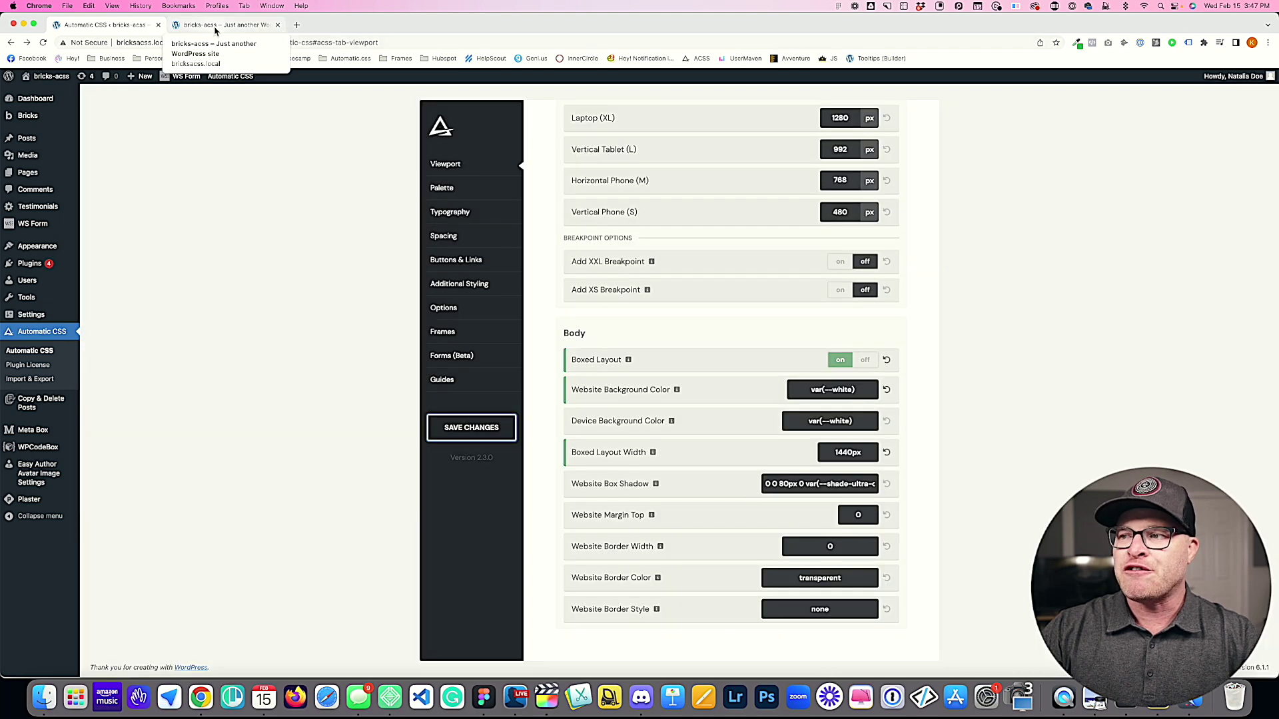
Step: Reload the front page and check the space around the card sections inside the box
click(214, 27)
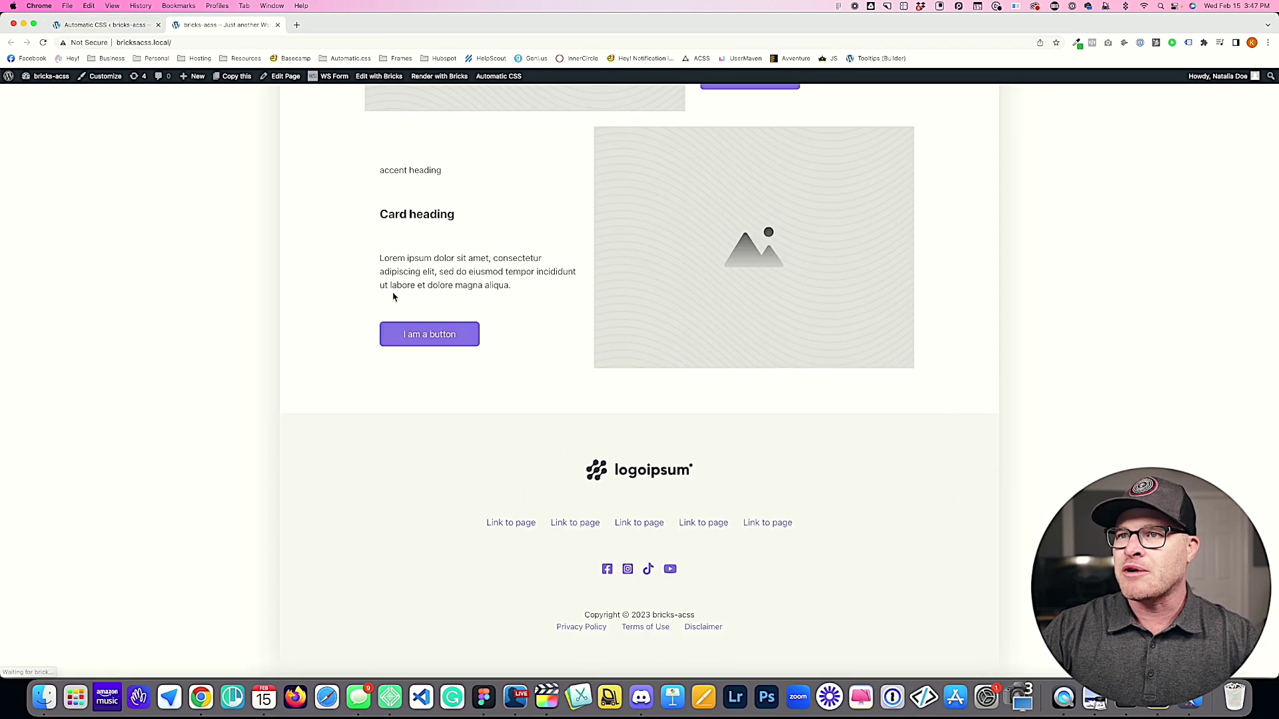
scroll(391, 291, up, 5)
scroll(390, 290, up, 3)
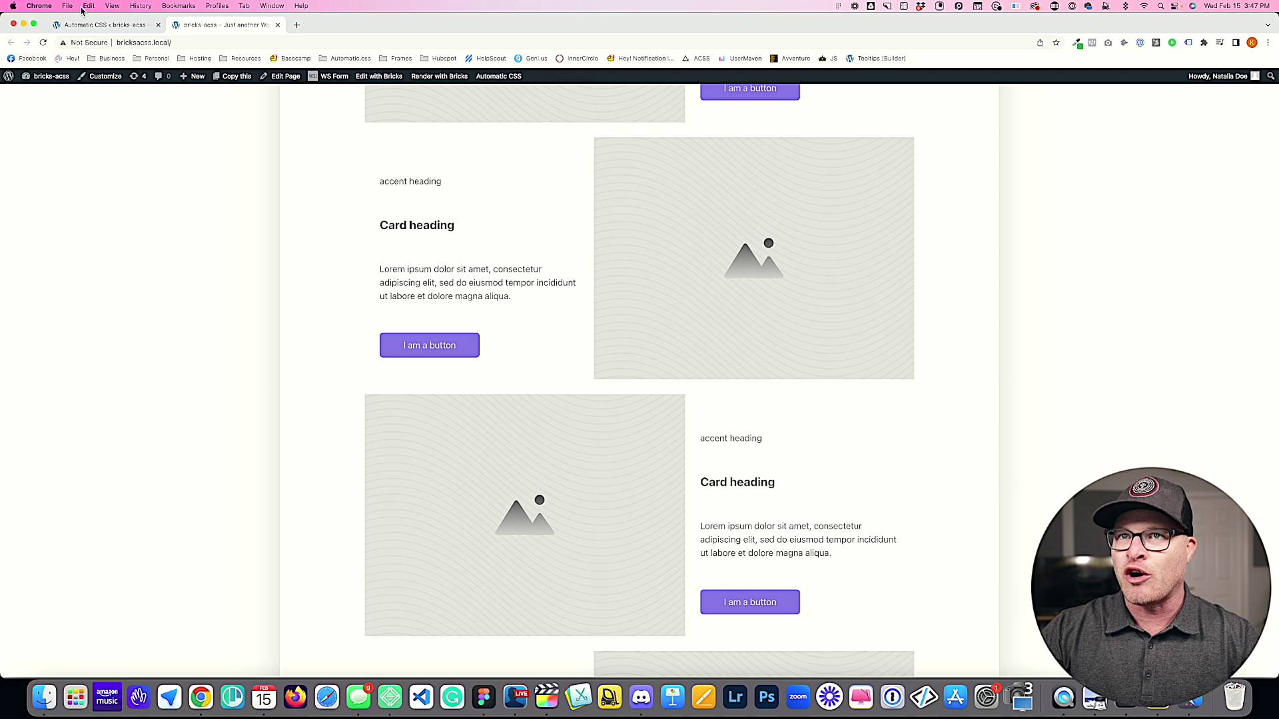
Step: Set the Boxed Layout Width to 1600px in the Automatic CSS Body options and save the settings
click(107, 25)
drag(852, 453, 821, 455)
text(1600)
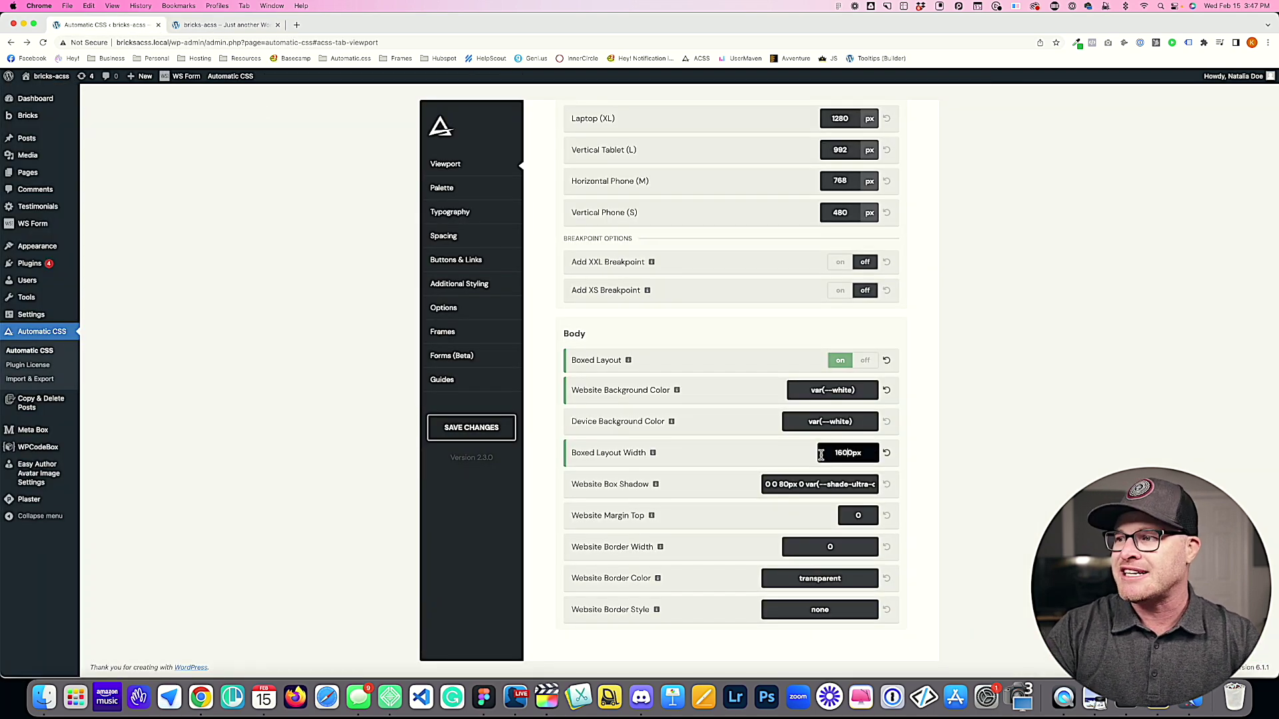
click(478, 433)
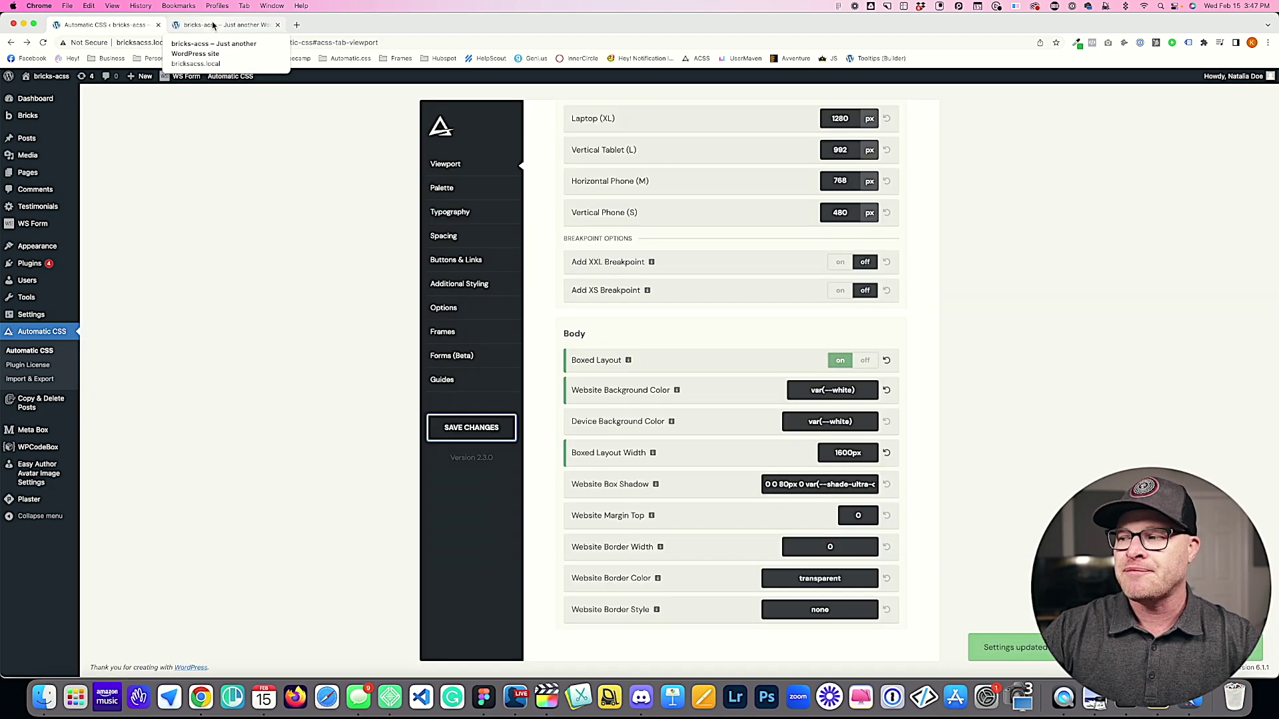
Step: Reload the front page and review the 1600px box from the header down to the footer
click(212, 25)
key(cmd+r)
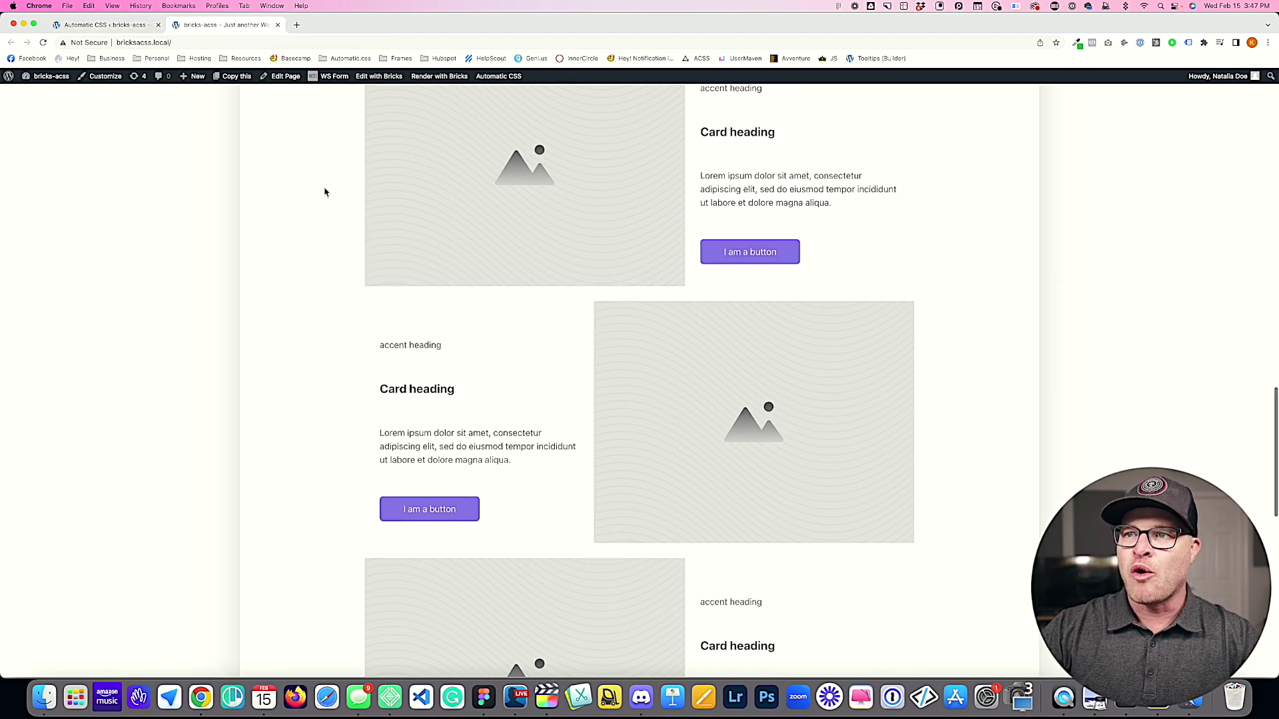
scroll(333, 206, up, 15)
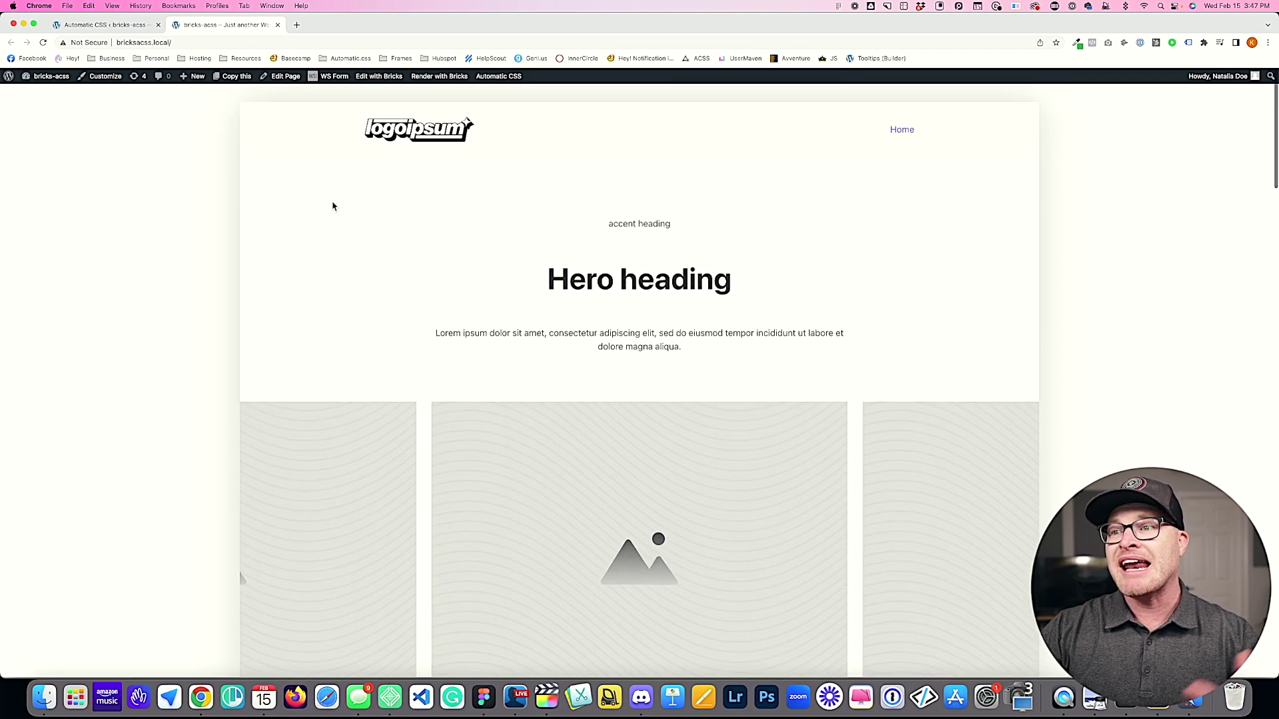
scroll(333, 206, down, 20)
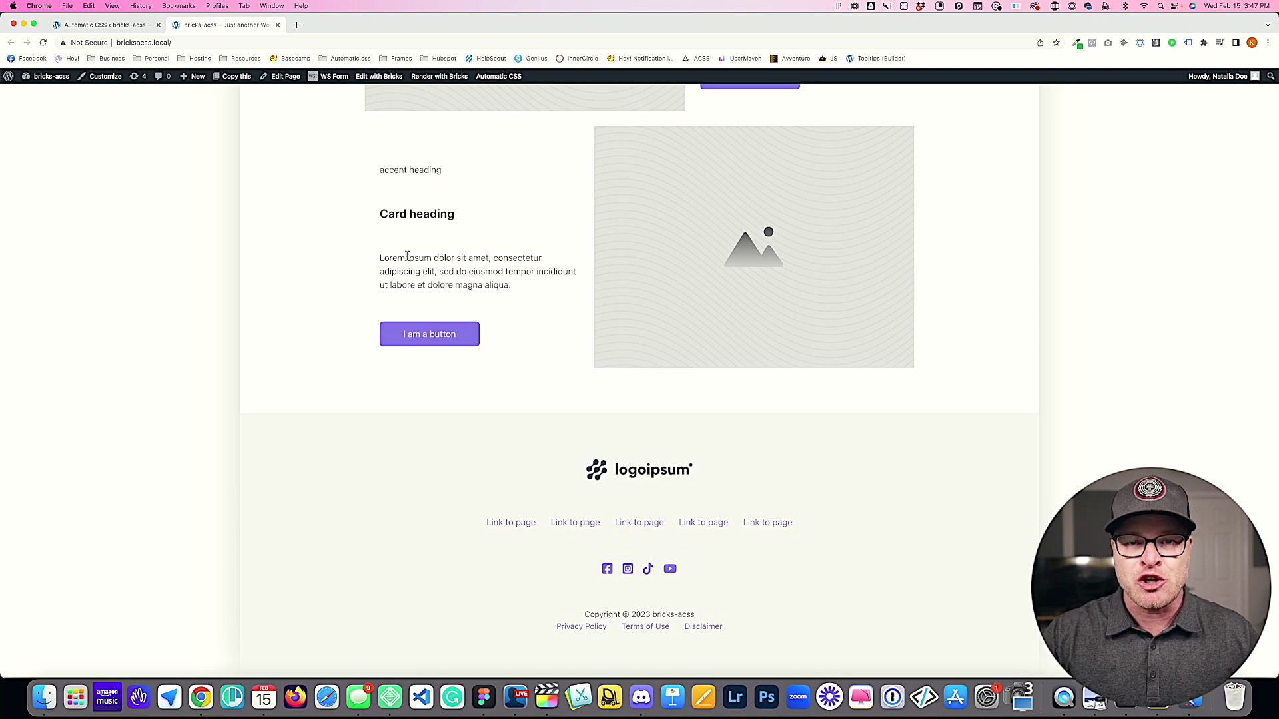
Step: Compare the website and device background color settings with the areas inside and outside the box on the front page
click(102, 25)
click(796, 421)
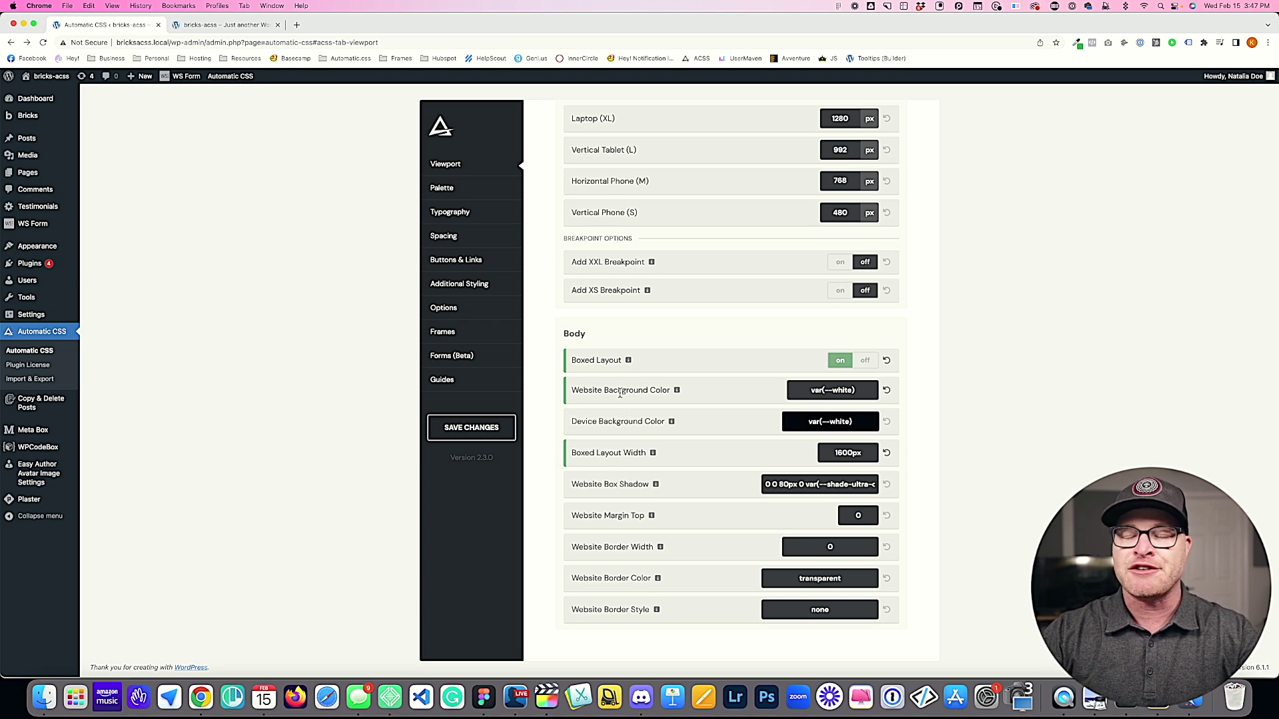
click(206, 24)
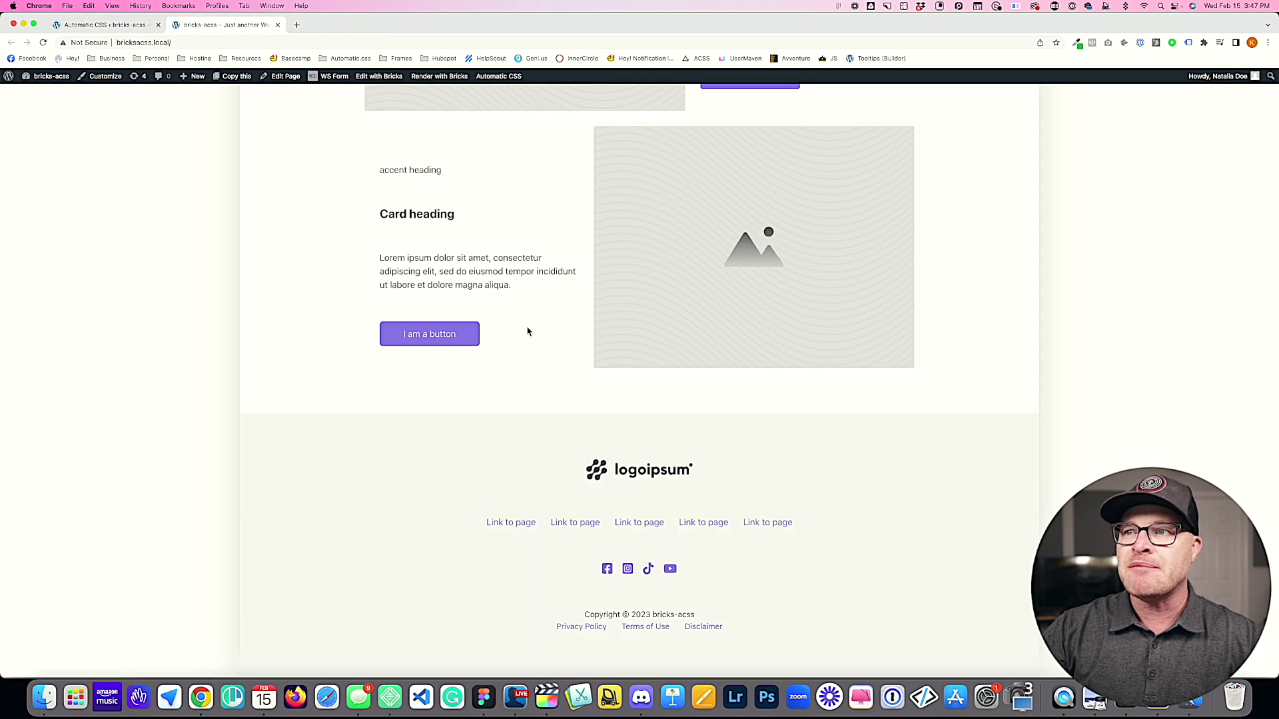
scroll(528, 331, up, 15)
scroll(320, 199, up, 10)
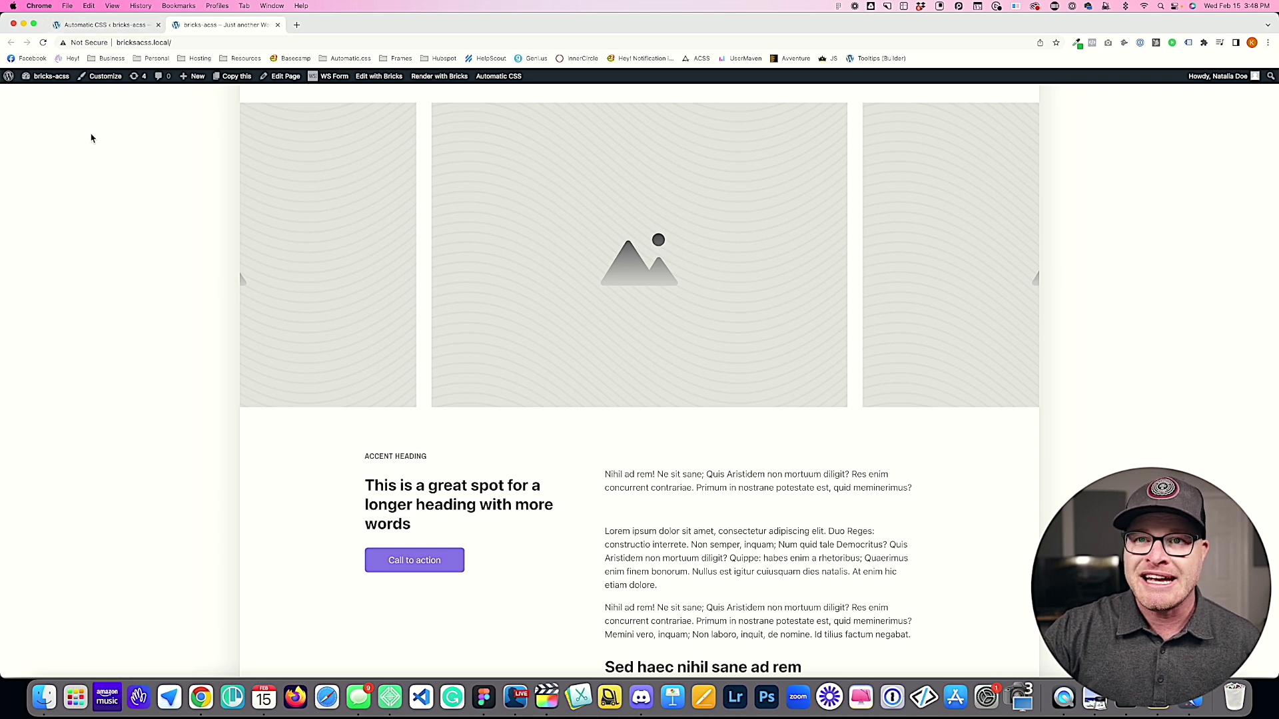
Step: Set the Device Background Color in the Automatic CSS Body options to var(--action) and save the settings
click(100, 25)
drag(832, 391, 880, 403)
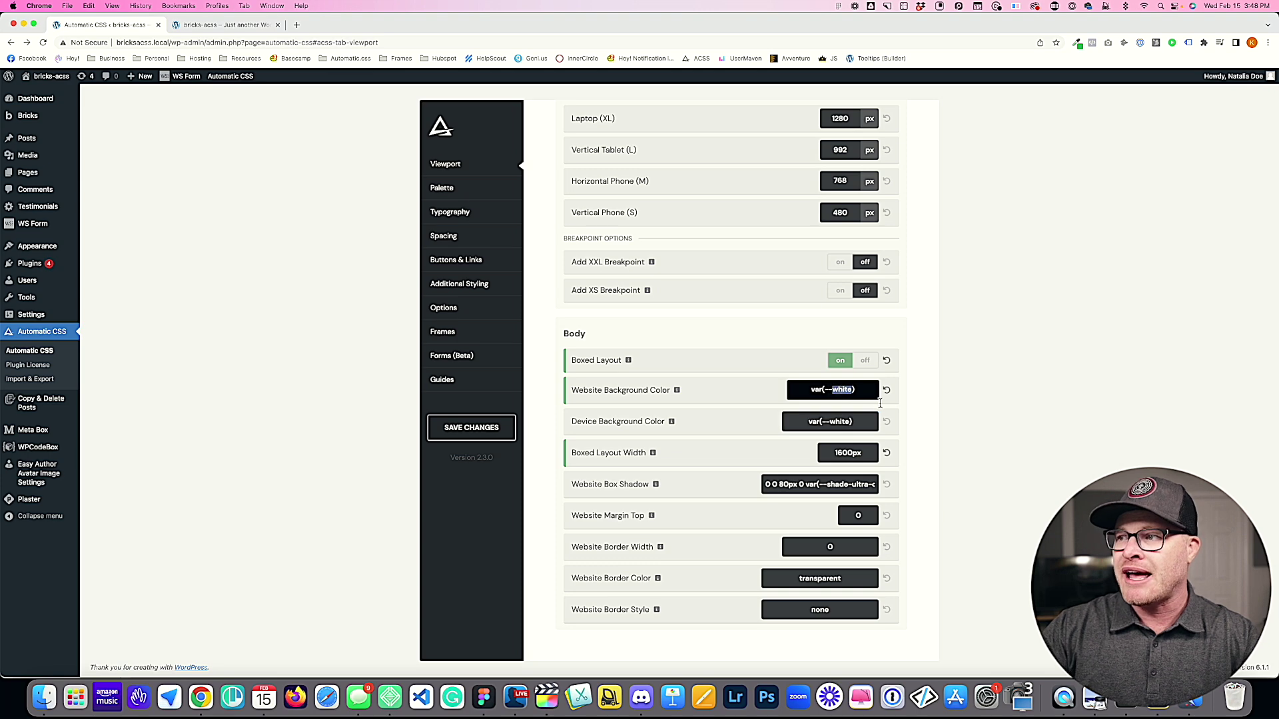
click(850, 421)
key(BackSpace)
key(BackSpace)
key(BackSpace)
key(BackSpace)
key(BackSpace)
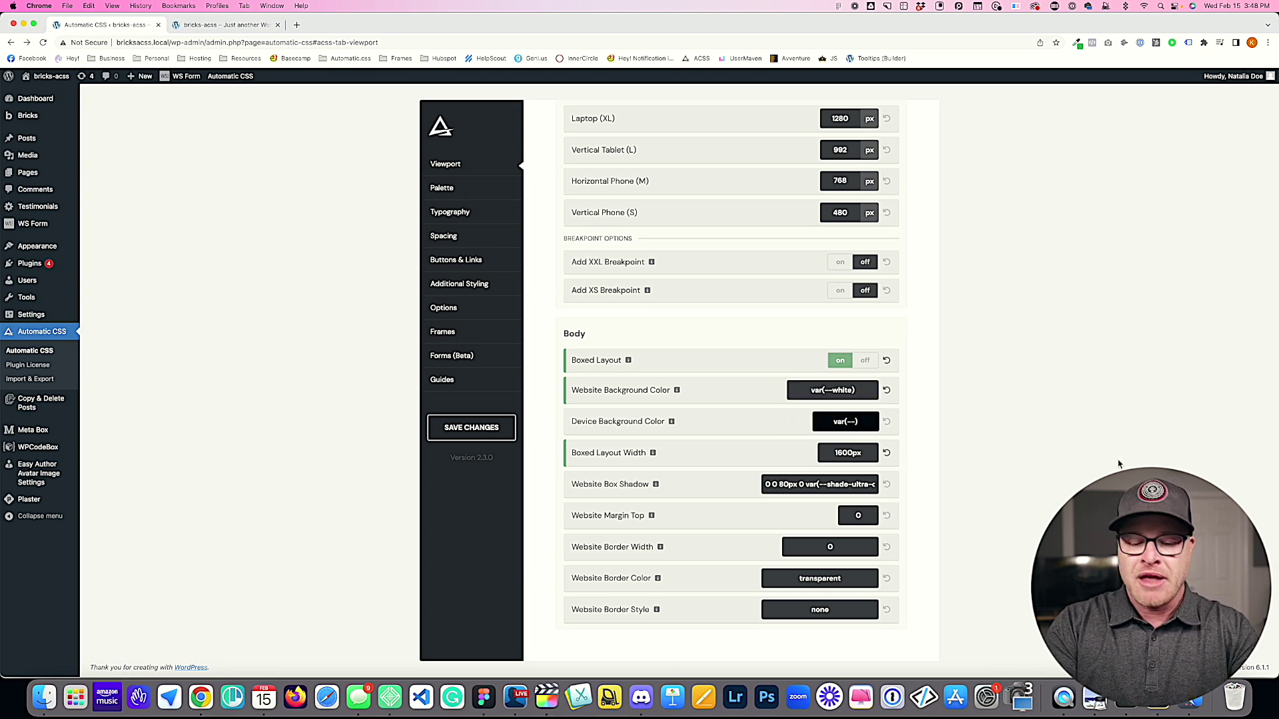
text(action)
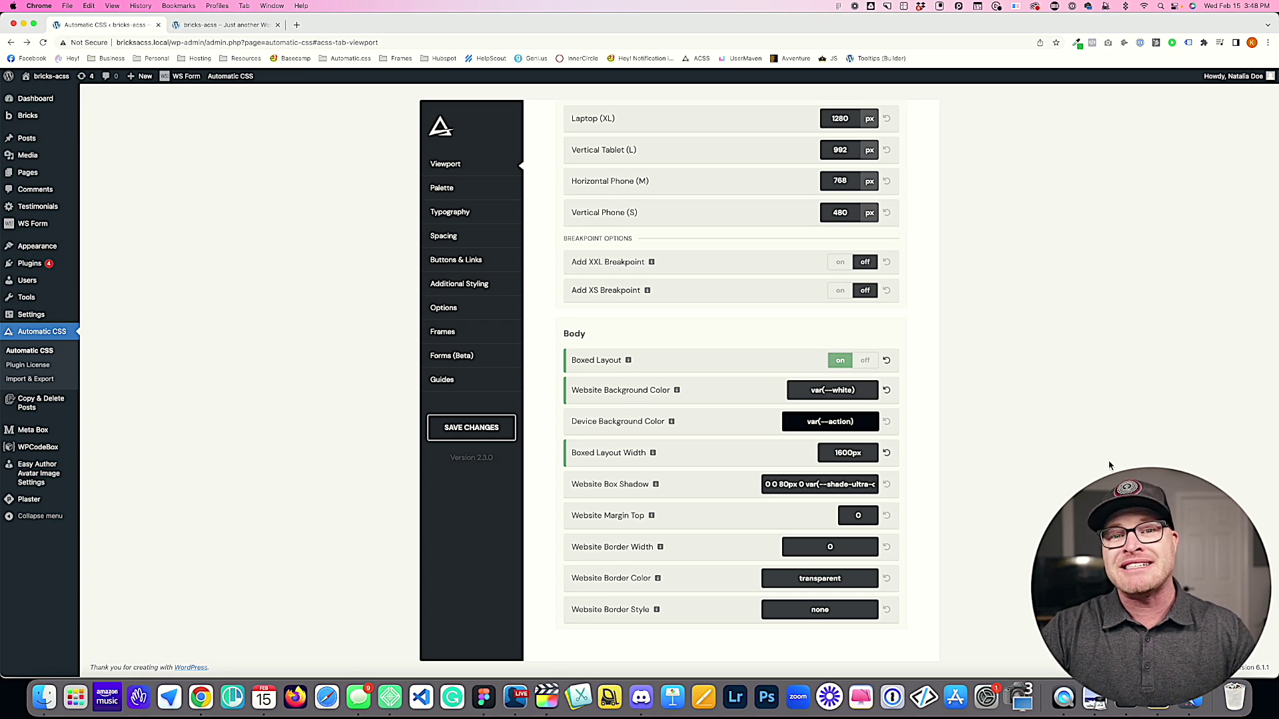
click(501, 427)
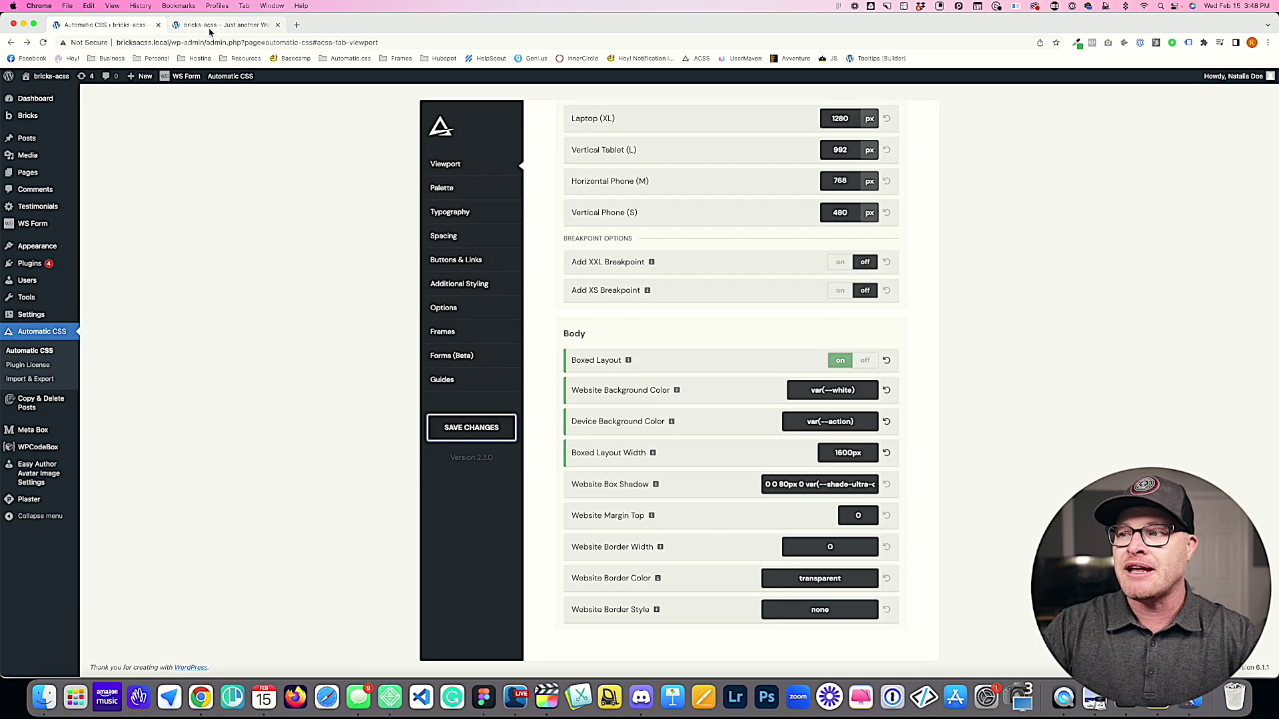
Step: Reload the front page and review the device background color around the box beside the header and hero section
click(209, 26)
key(super+r)
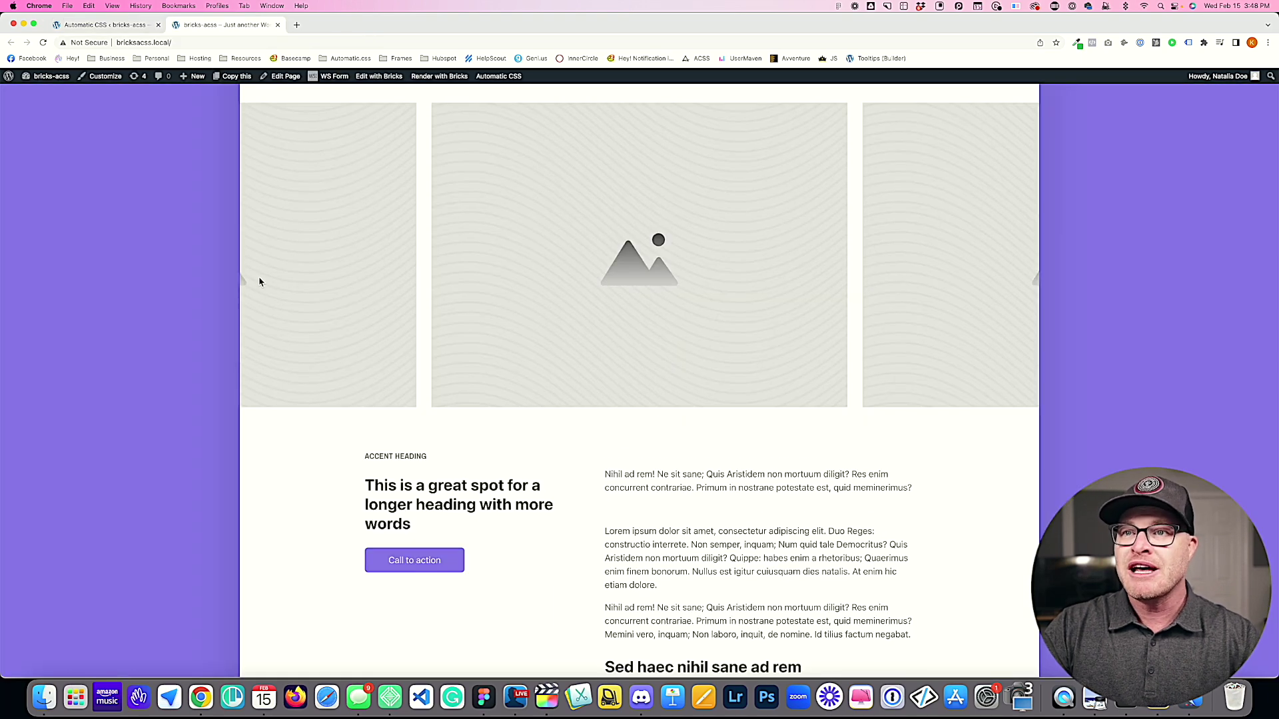
scroll(260, 279, up, 5)
scroll(260, 282, down, 1)
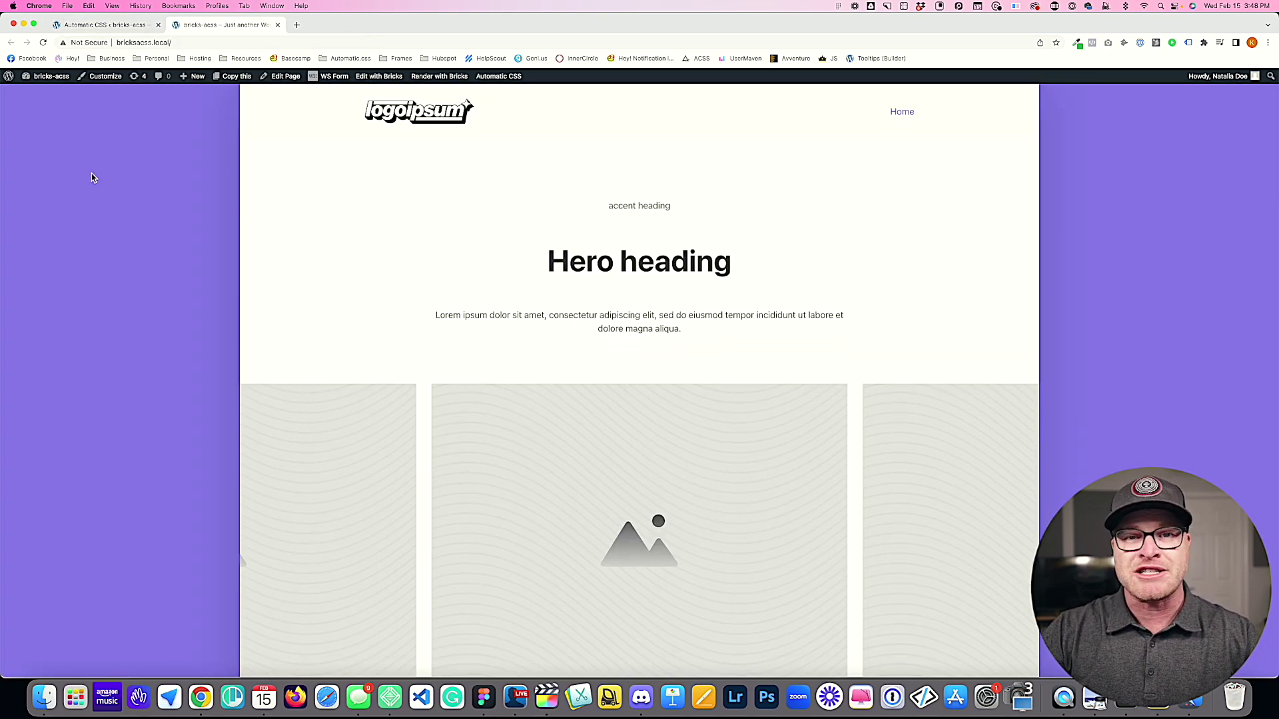
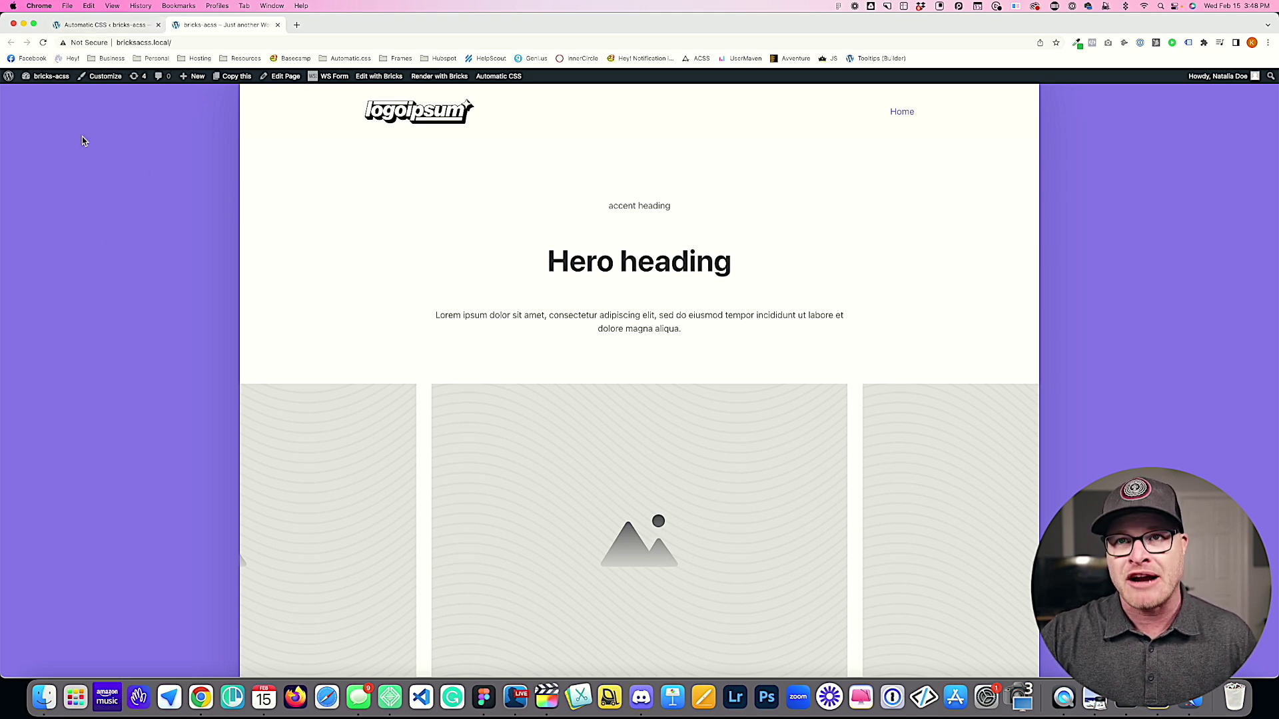
Step: Change the Website Box Shadow color in the Automatic CSS Body options to var(--action-ultra-dark-trans-40) and save the settings
click(100, 31)
drag(691, 492, 570, 488)
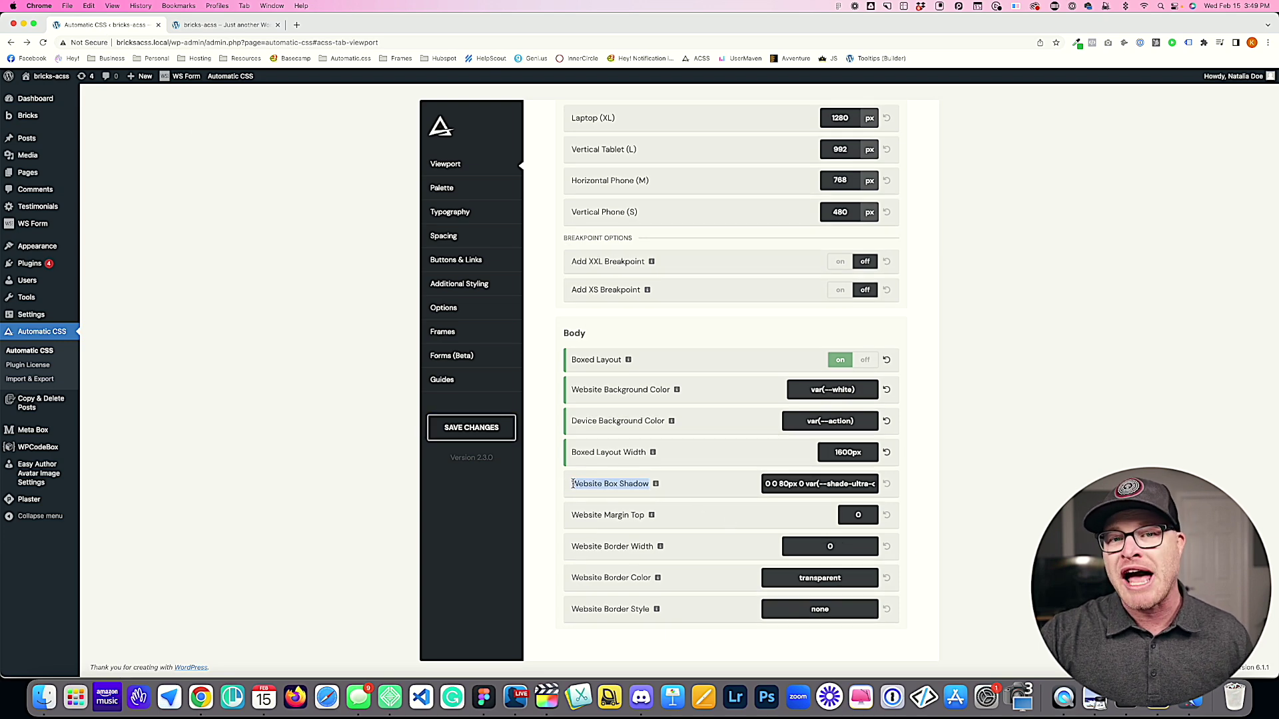
drag(762, 483, 902, 491)
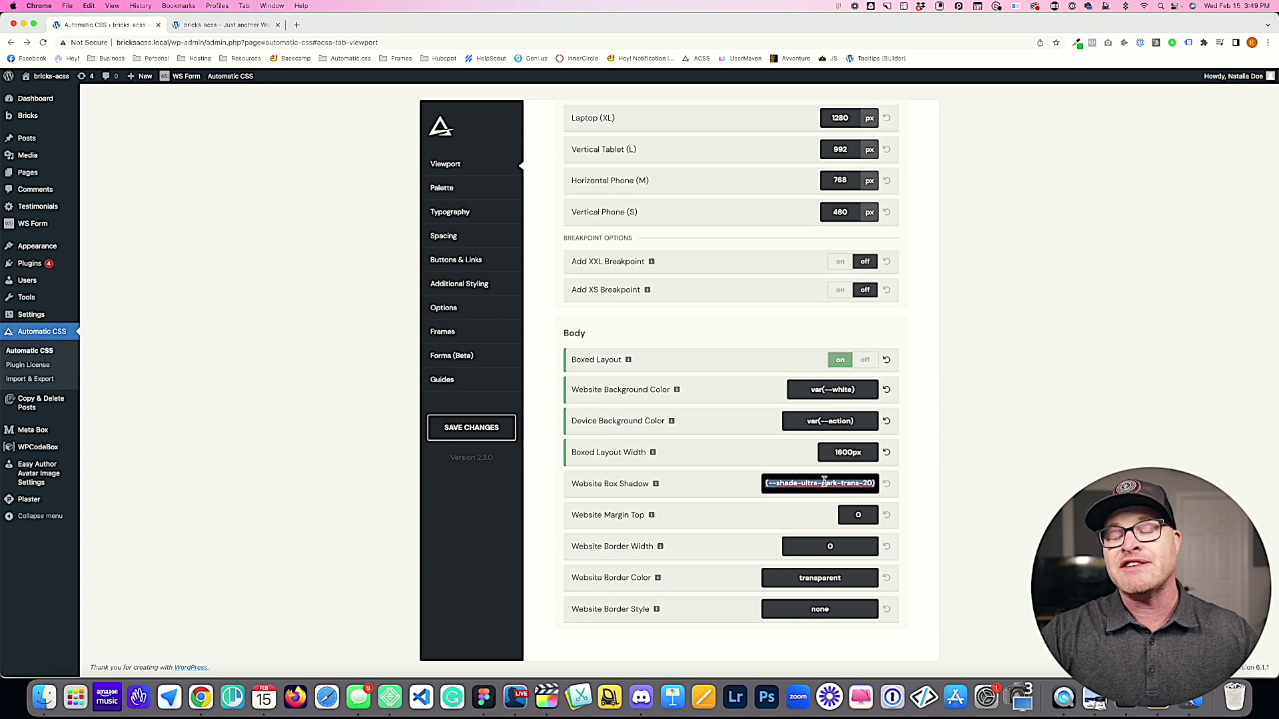
key(Left)
drag(765, 486, 811, 483)
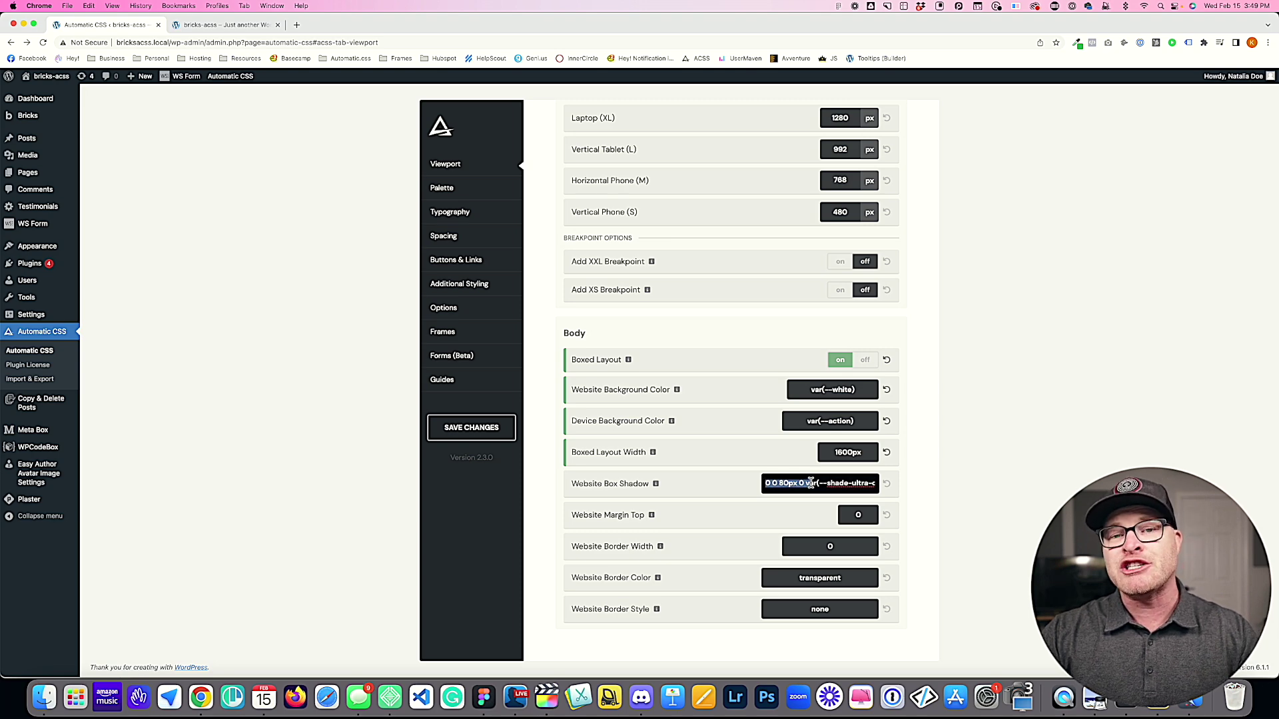
key(End)
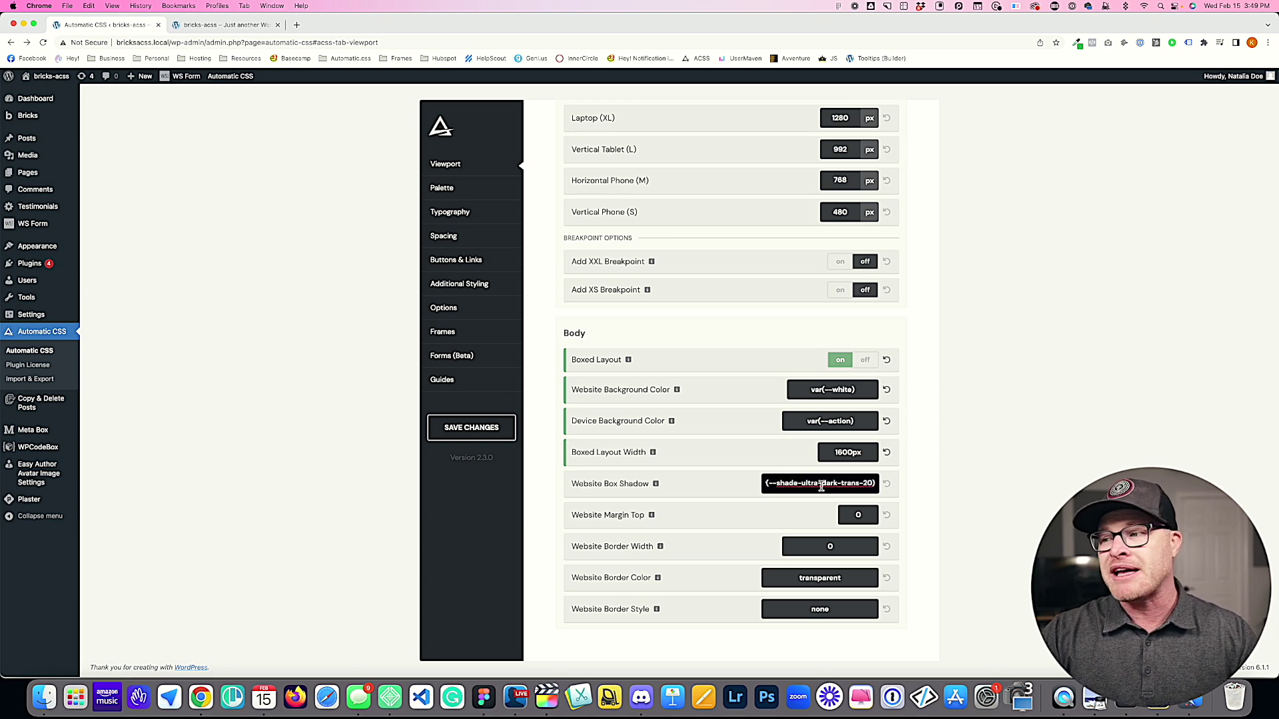
drag(767, 483, 874, 484)
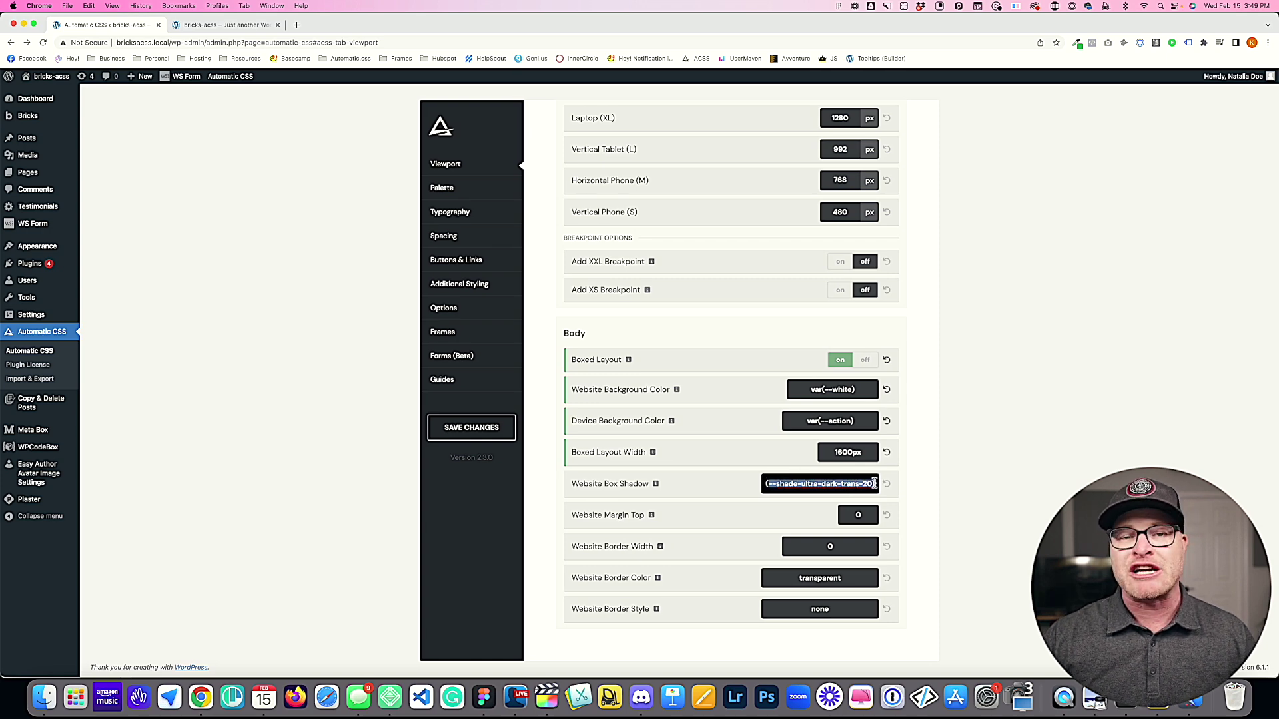
double_click(787, 483)
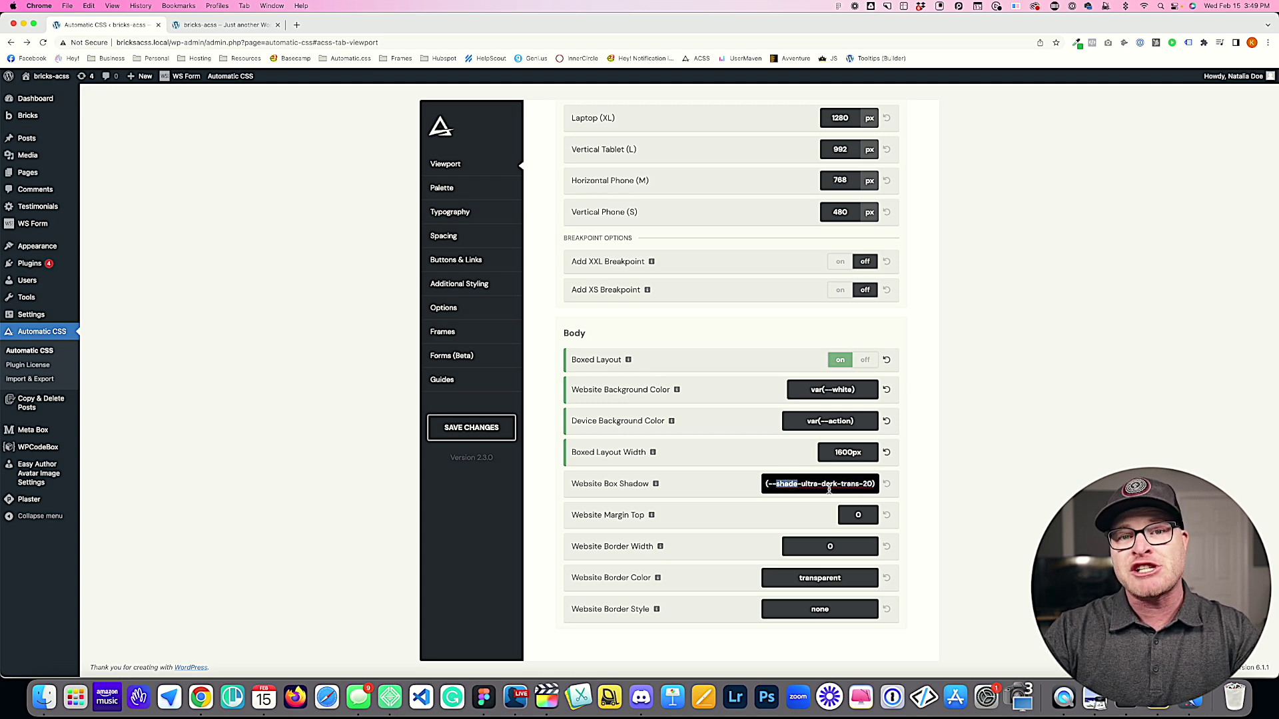
text(action)
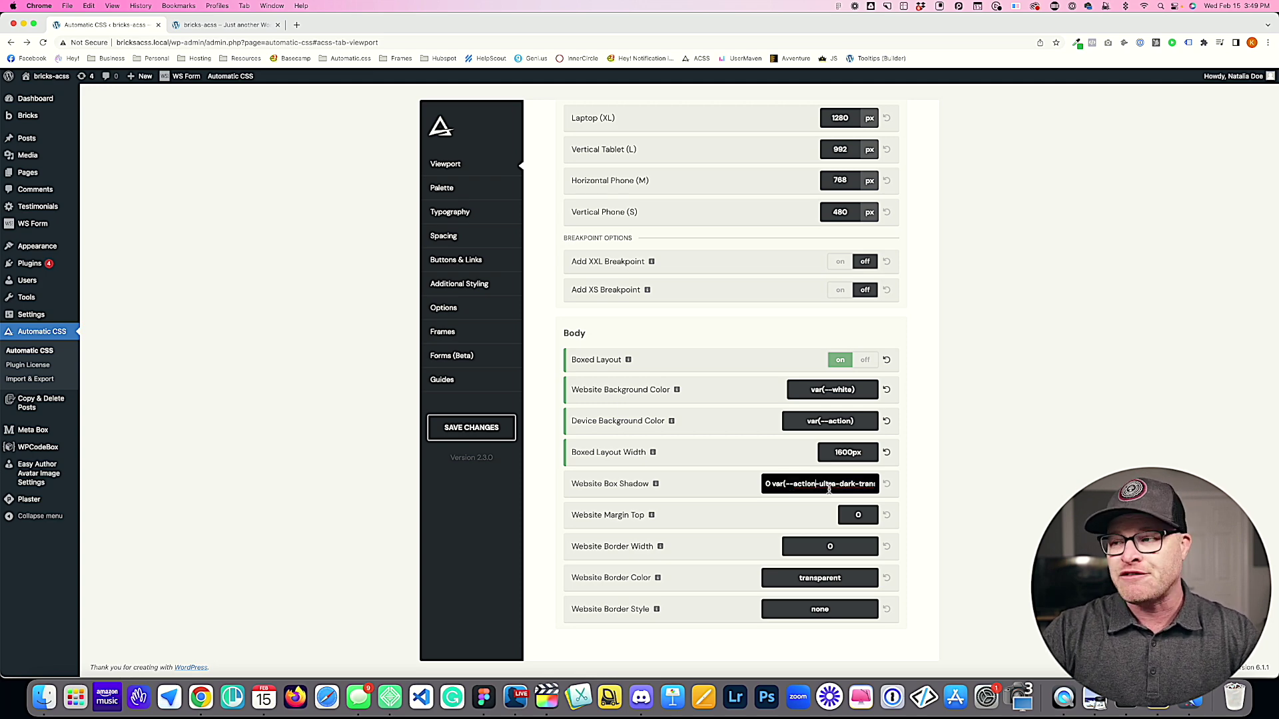
triple_click(834, 421)
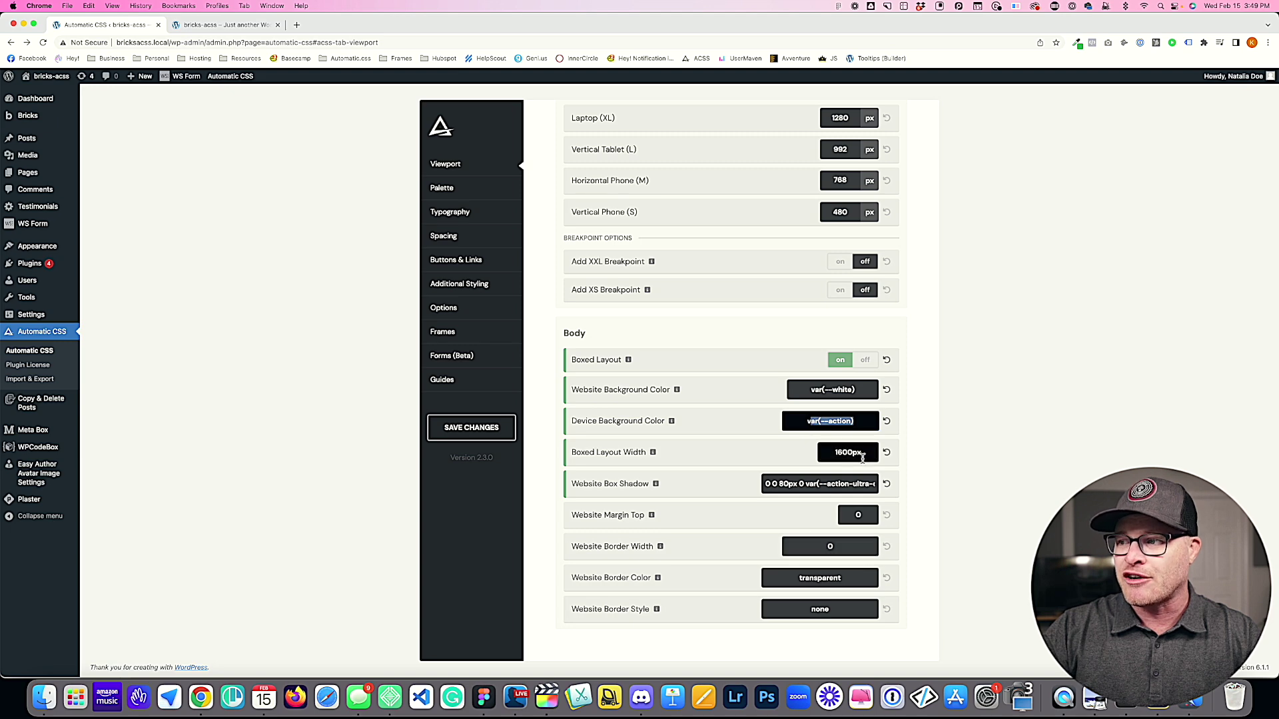
click(865, 484)
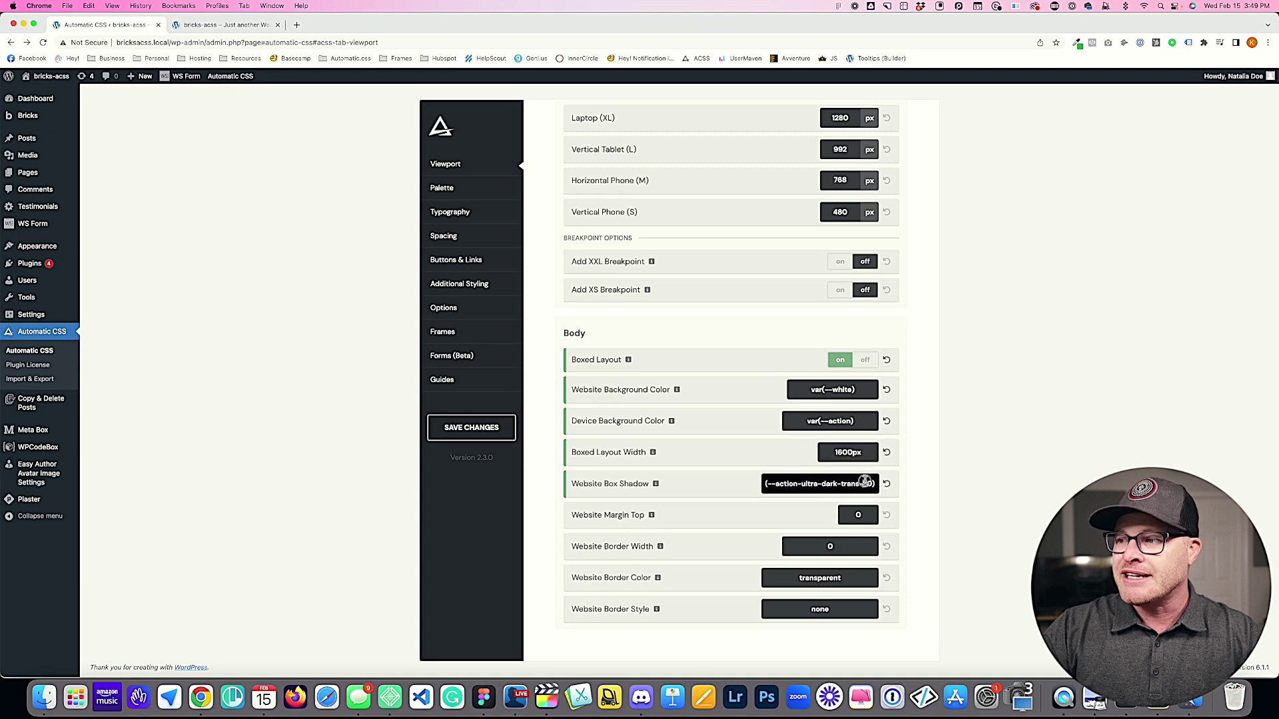
click(954, 506)
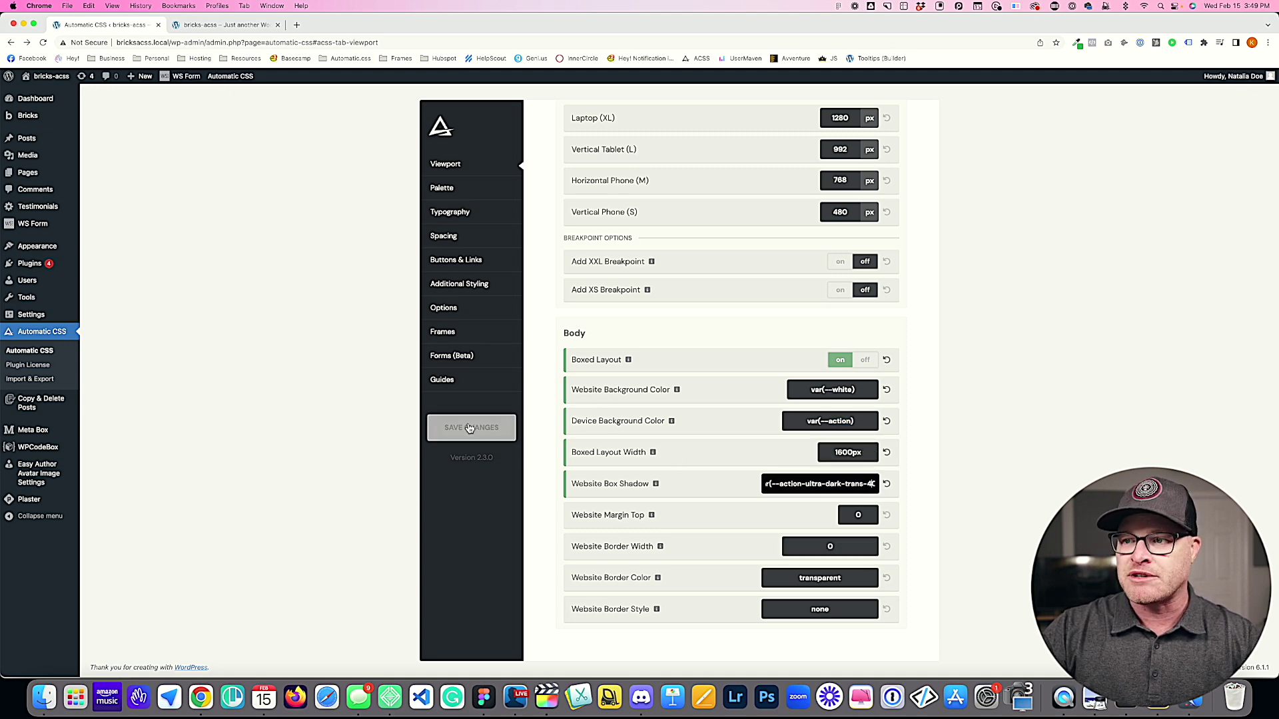
click(507, 427)
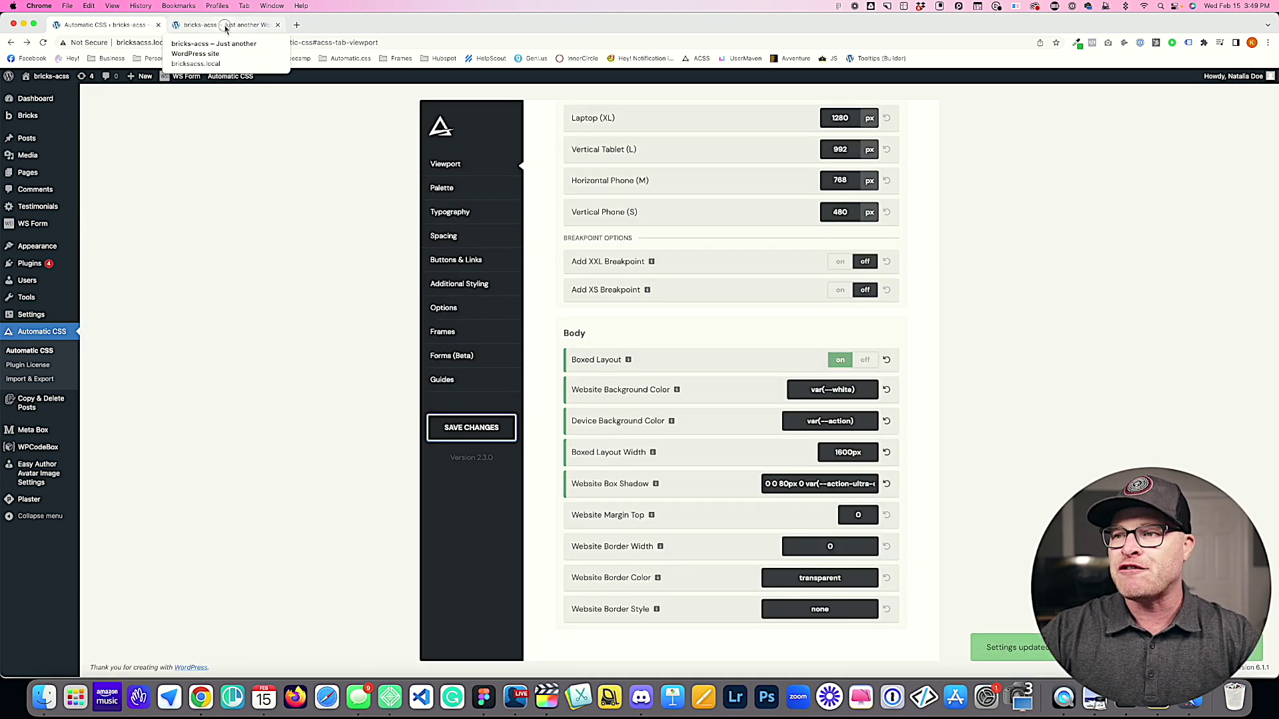
Step: Reload the front page and review the box shadow and the spacing above the header
click(225, 24)
key(super+r)
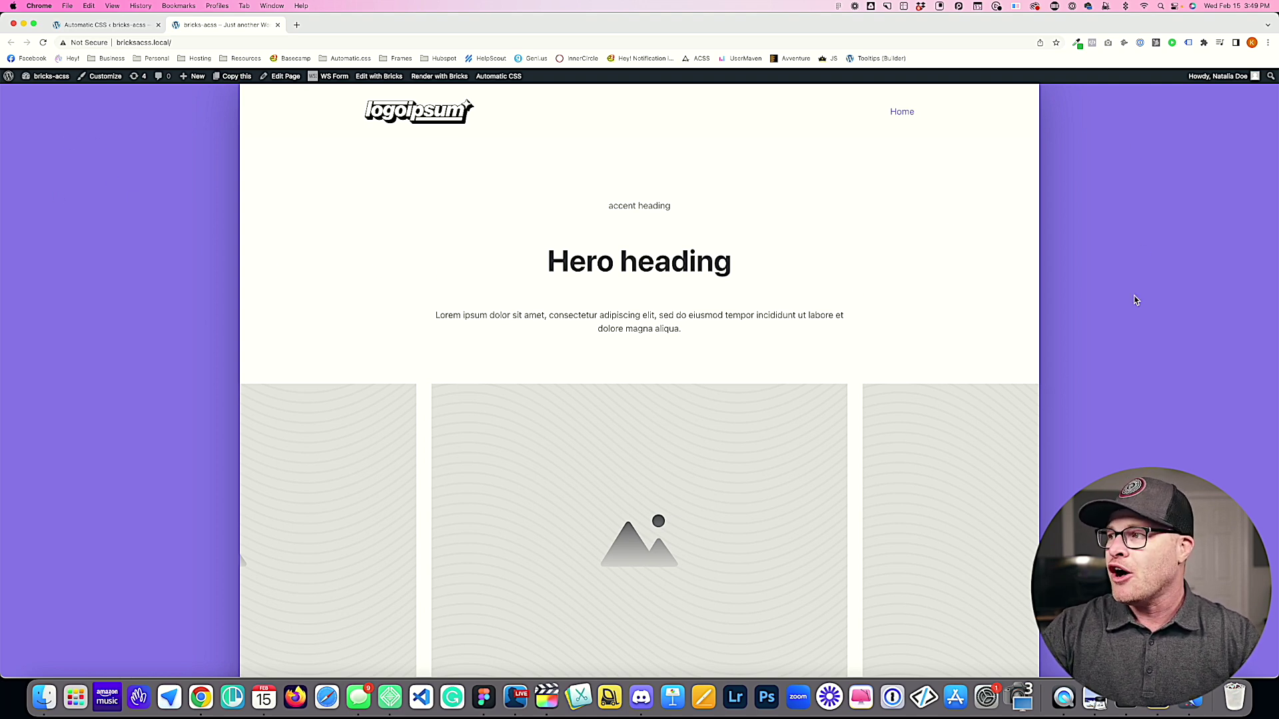
click(103, 25)
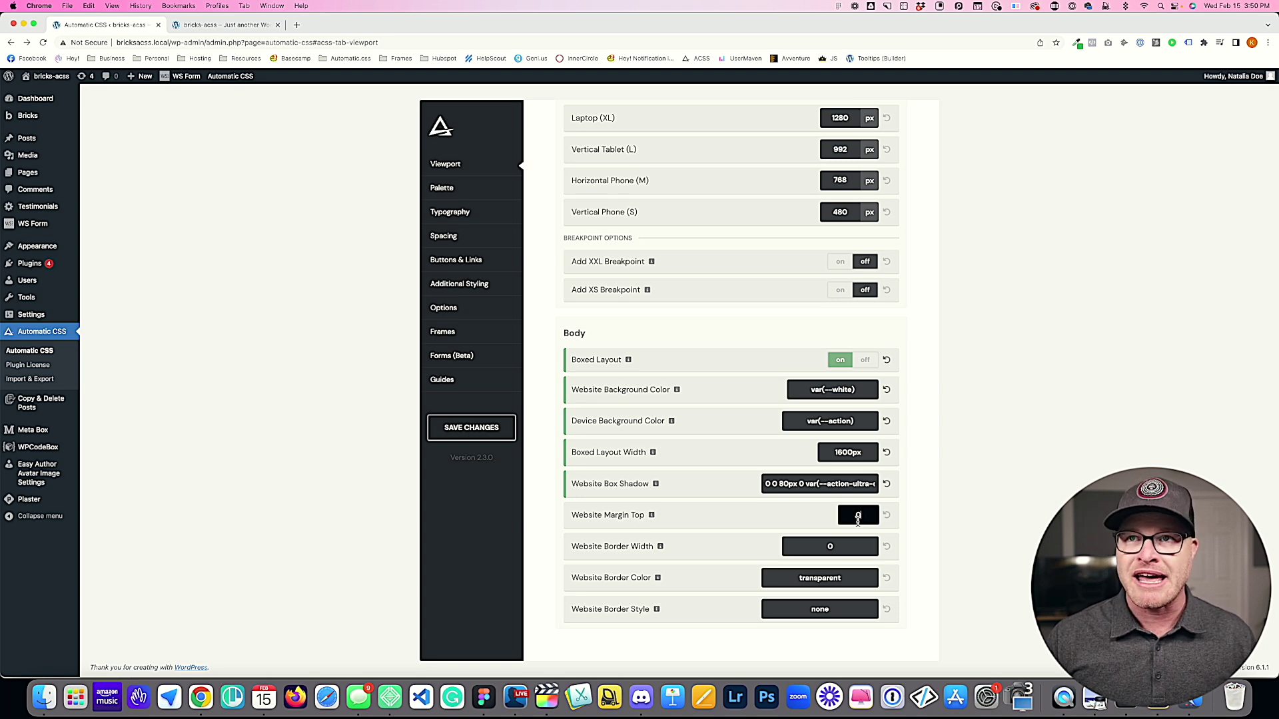
click(208, 25)
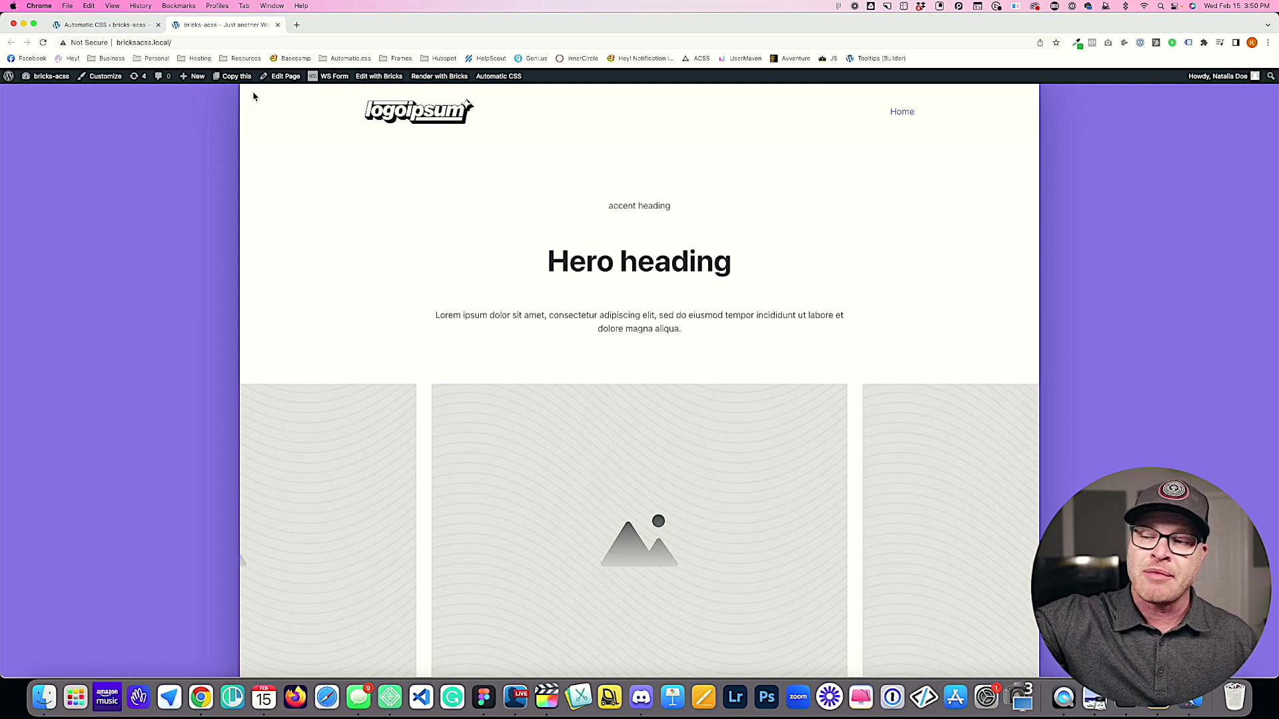
Step: Set the Website Margin Top in the Automatic CSS Body options to var(--section-space-m), save, and check it on the reloaded front page
click(115, 25)
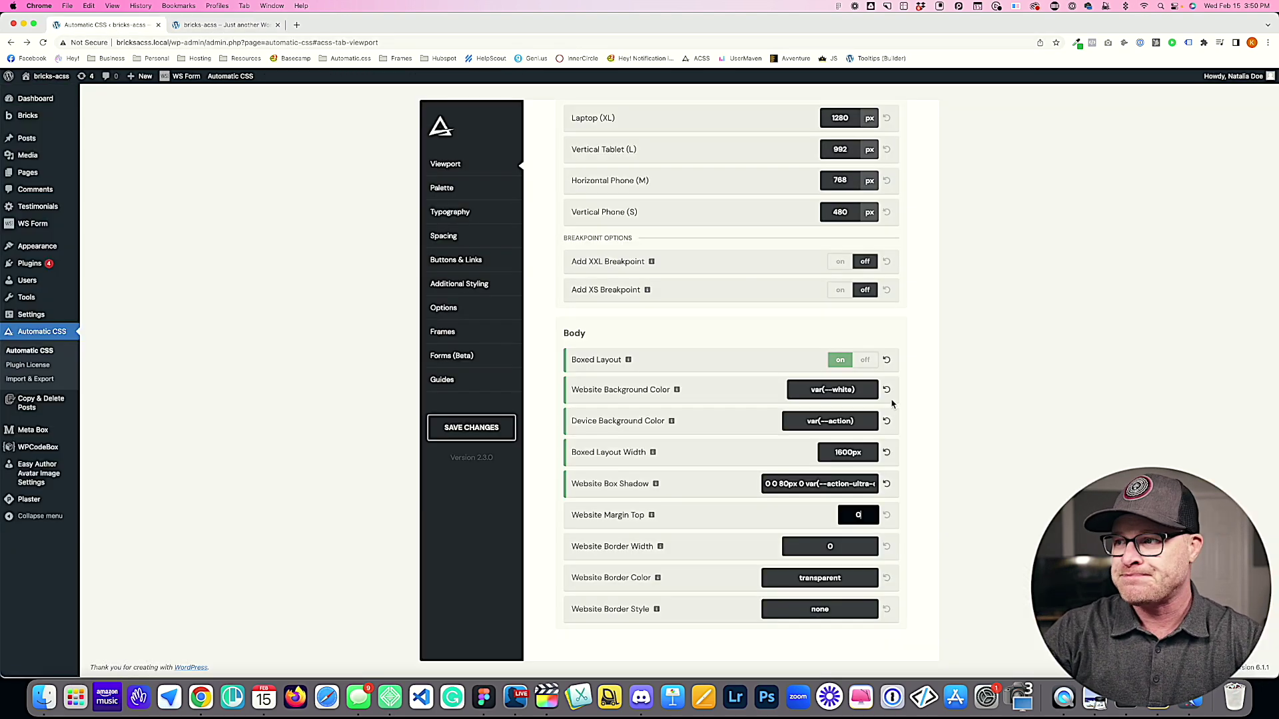
double_click(866, 514)
text(var())
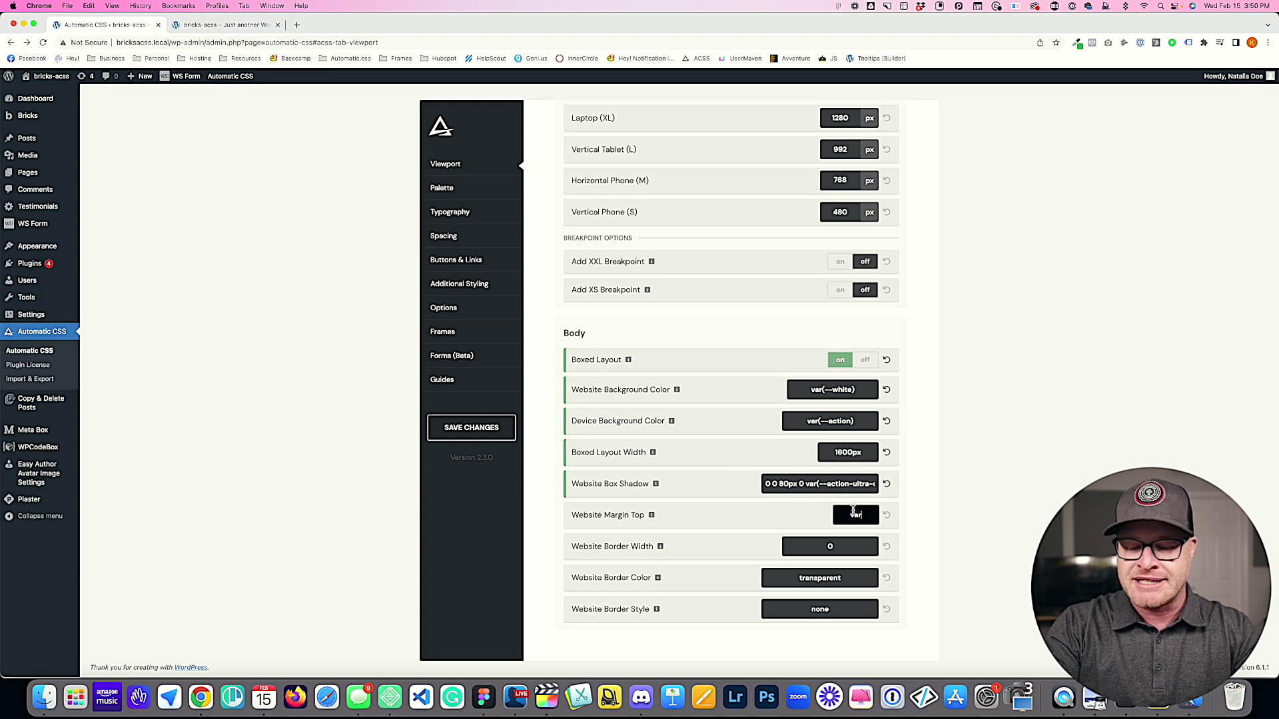
text(--section-space-m)
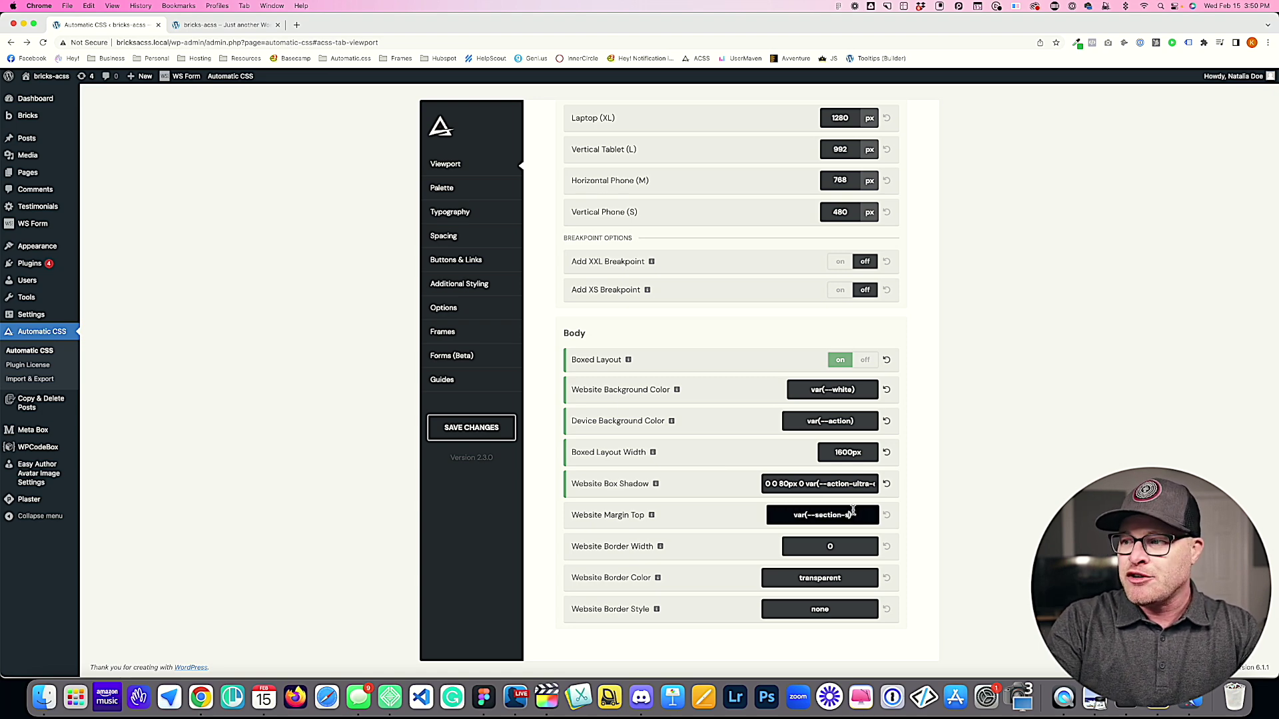
drag(865, 518, 764, 517)
click(471, 428)
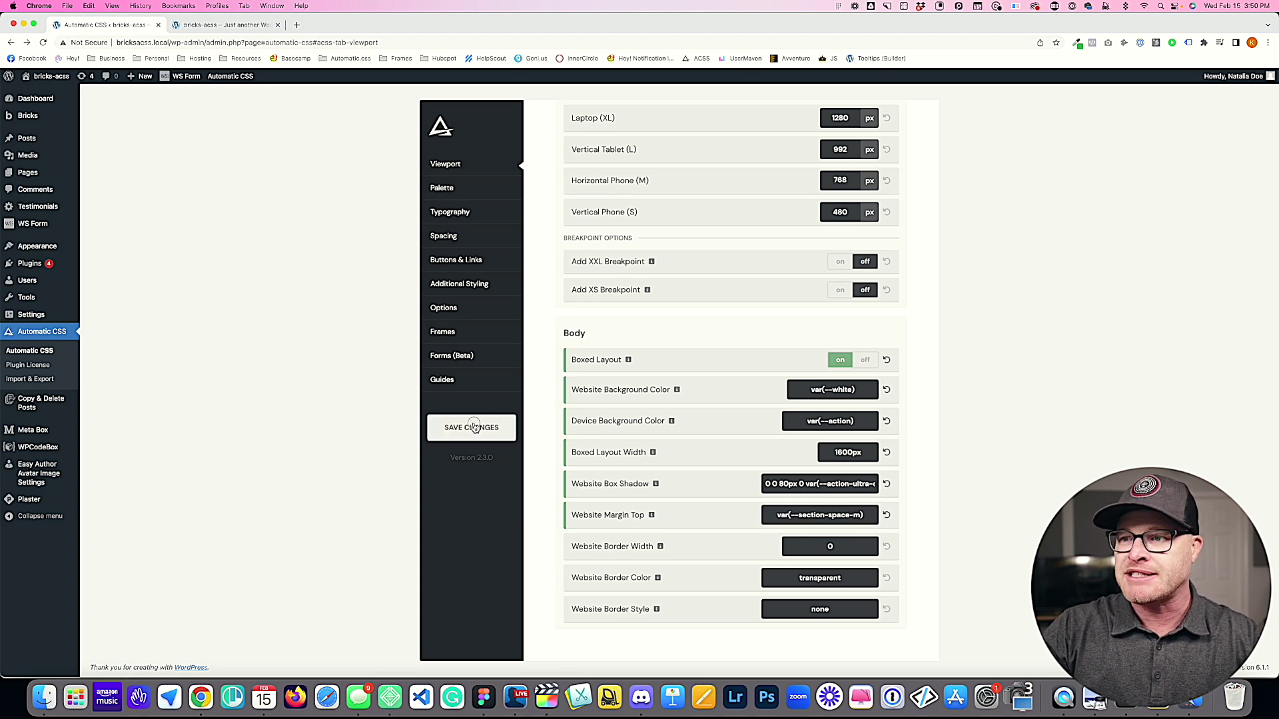
click(230, 26)
key(super+r)
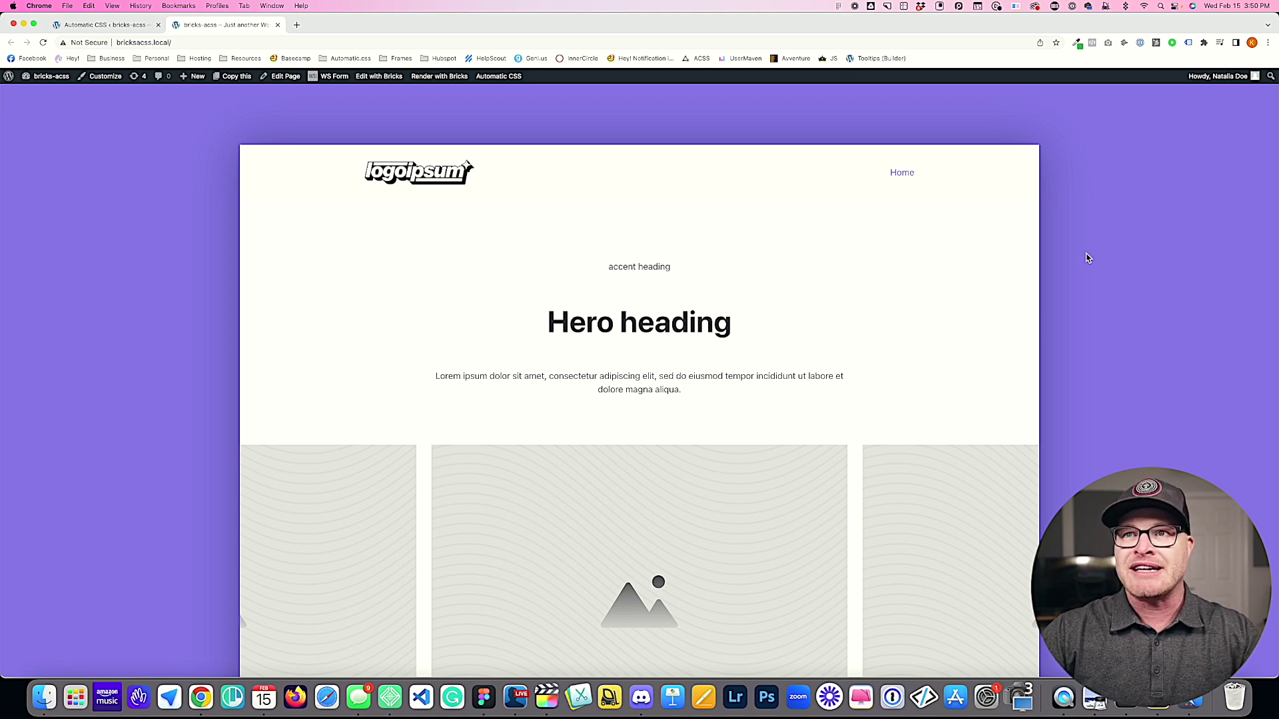
Step: Set the Website Border Width in the Automatic CSS Body options to 15px, save, and check the box on the front page
click(106, 24)
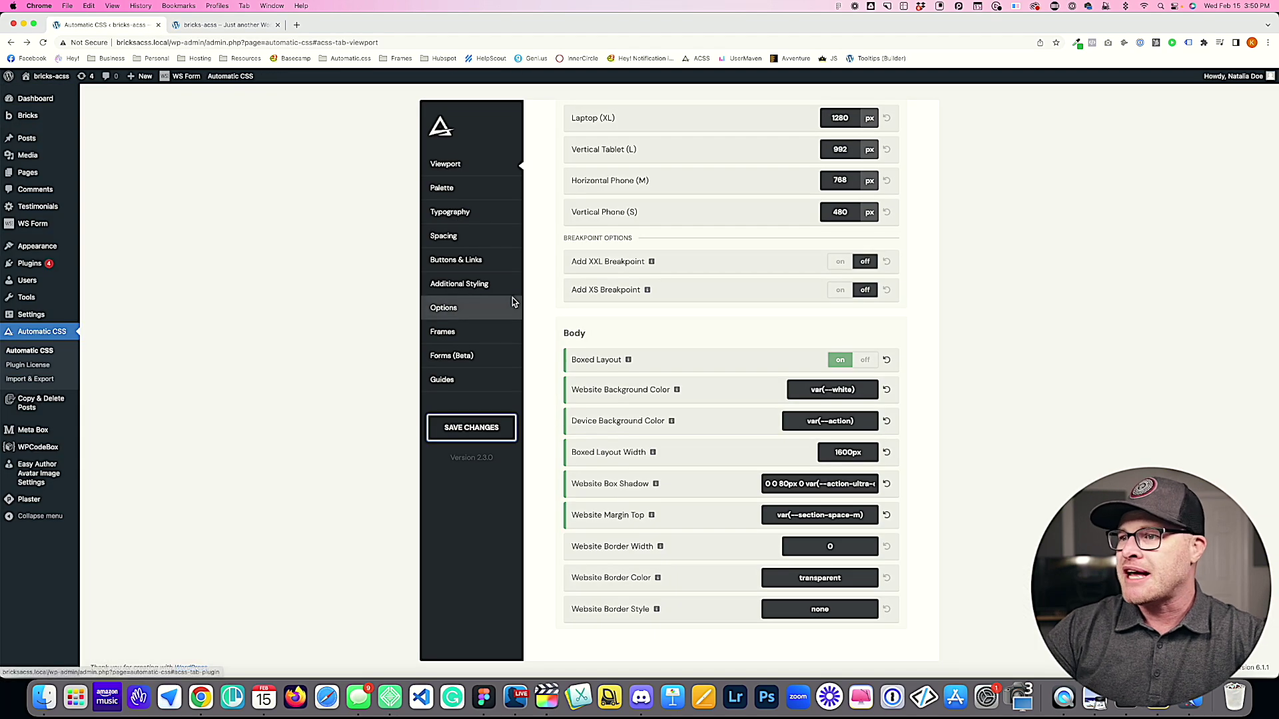
click(848, 546)
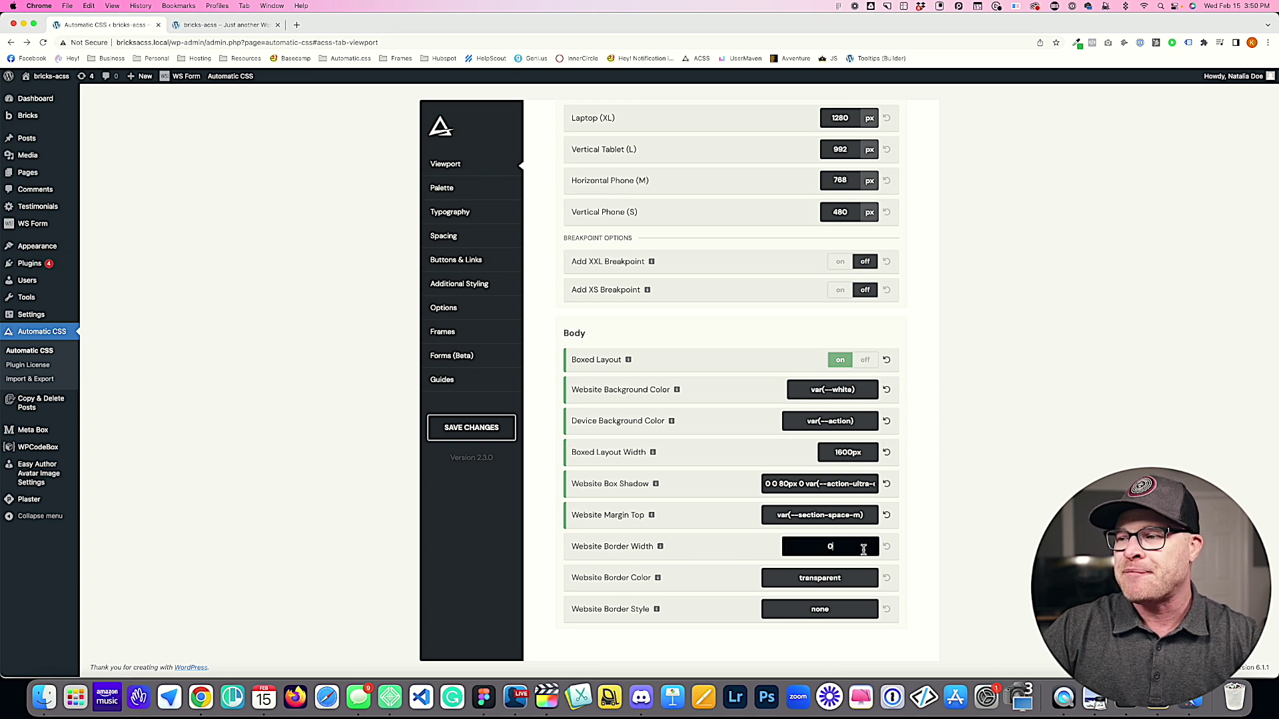
key(BackSpace)
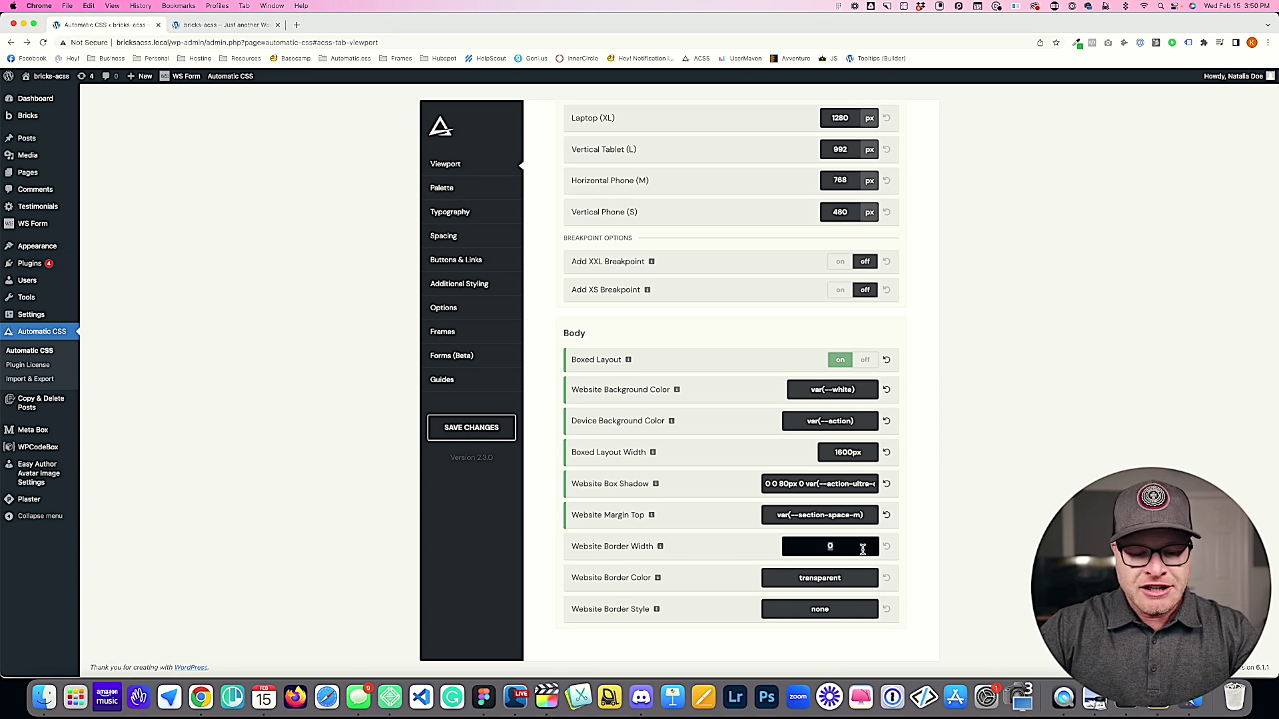
text(15px)
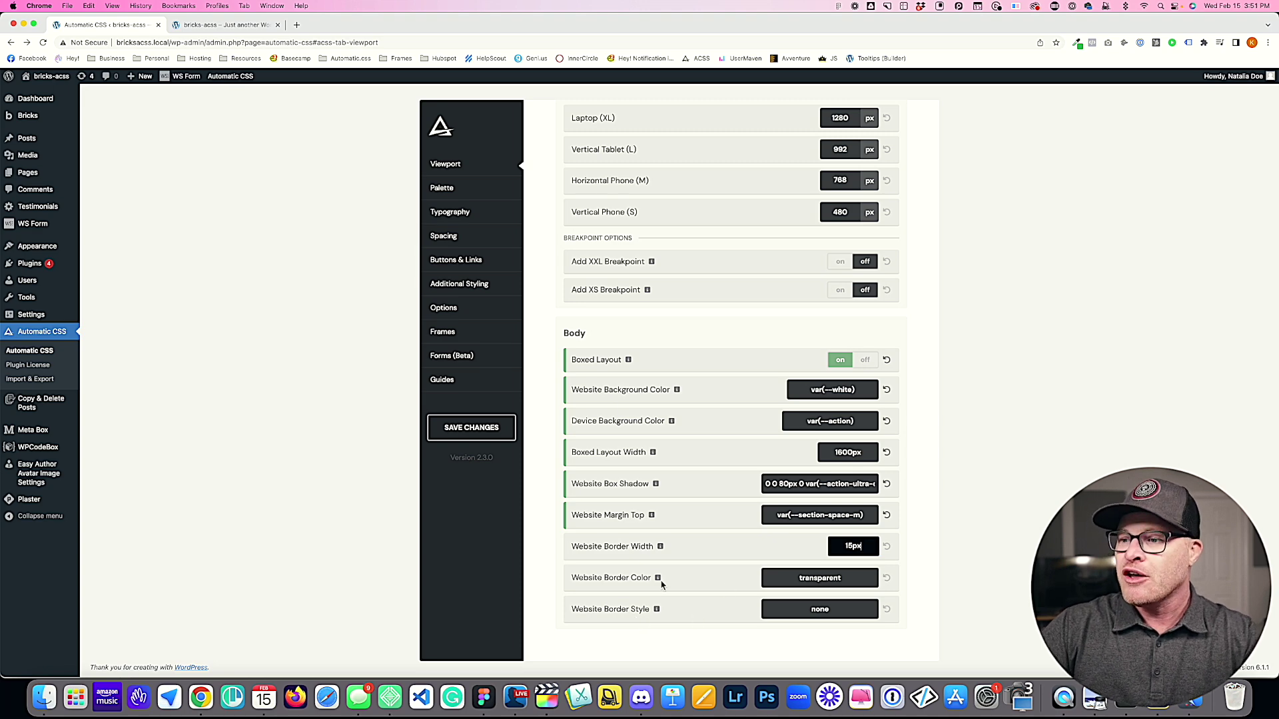
double_click(792, 577)
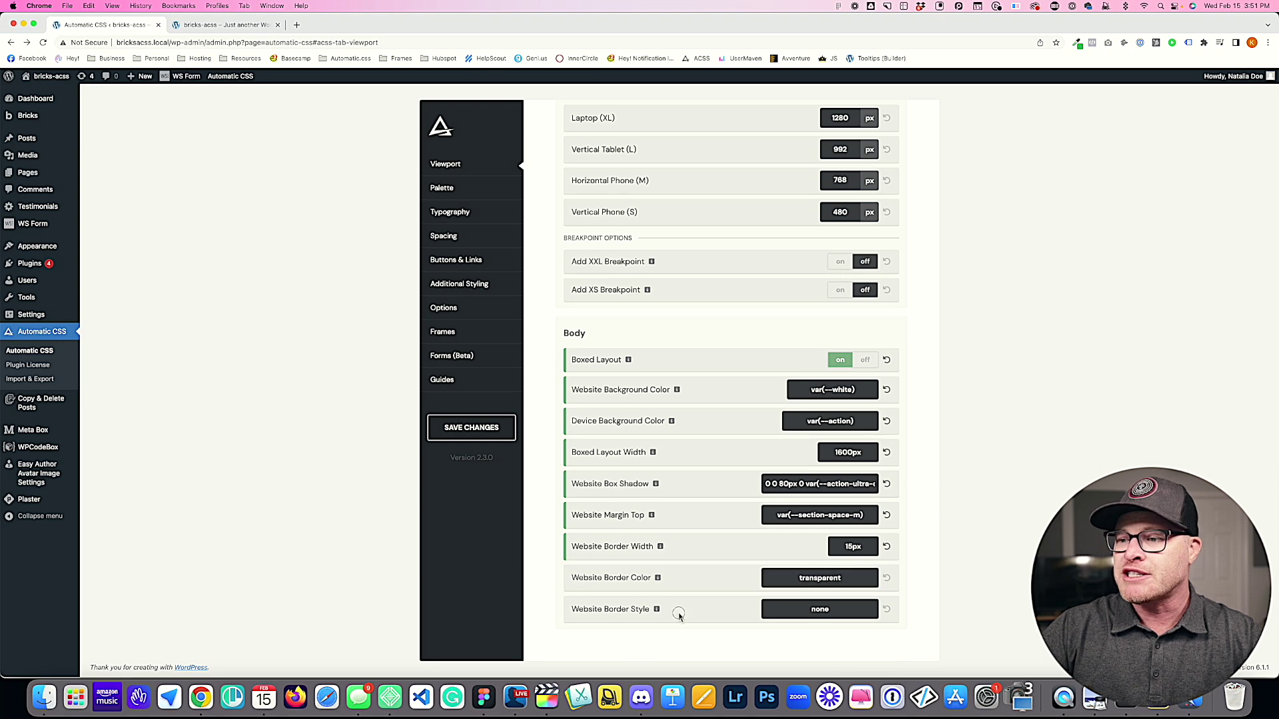
click(792, 610)
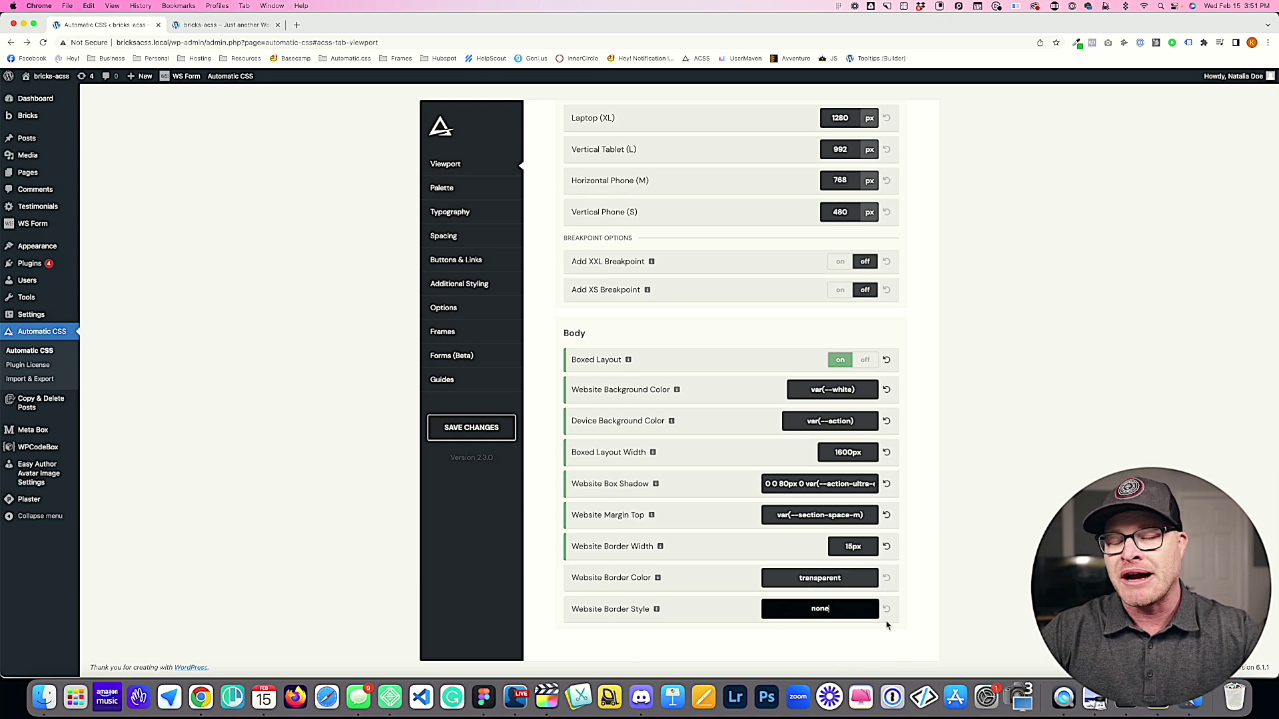
double_click(777, 574)
click(798, 614)
double_click(801, 580)
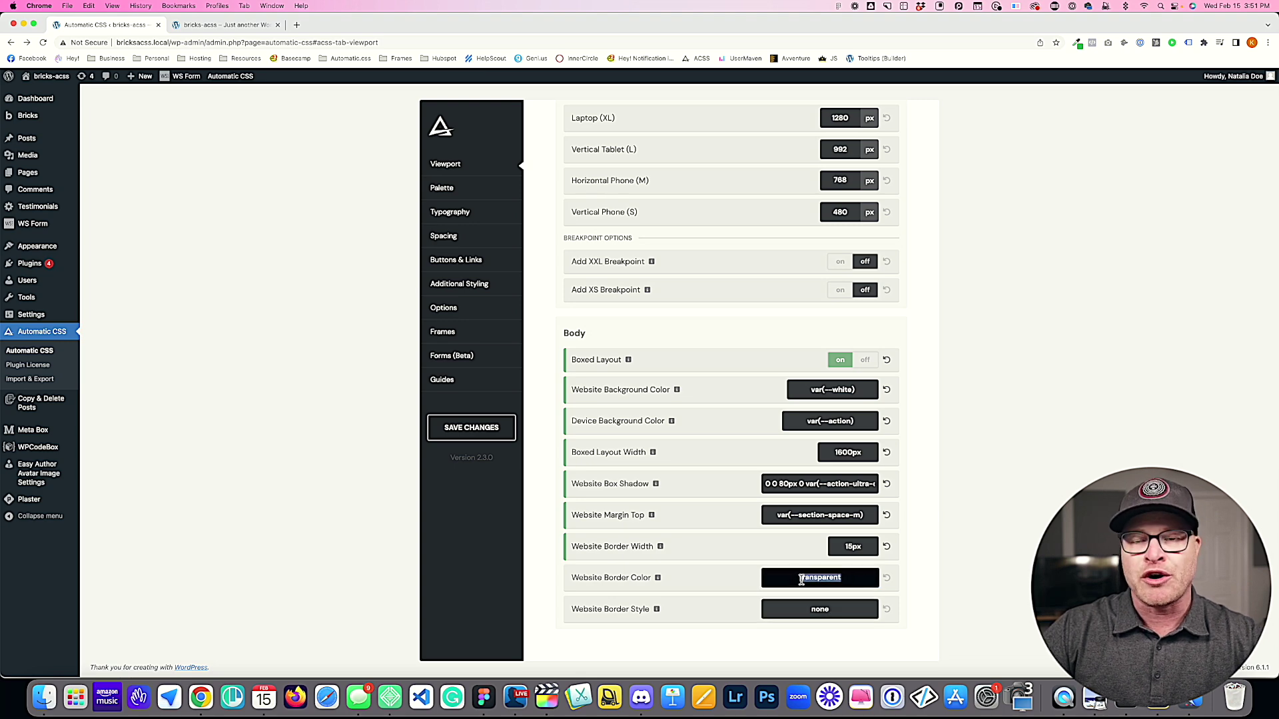
double_click(853, 546)
click(471, 427)
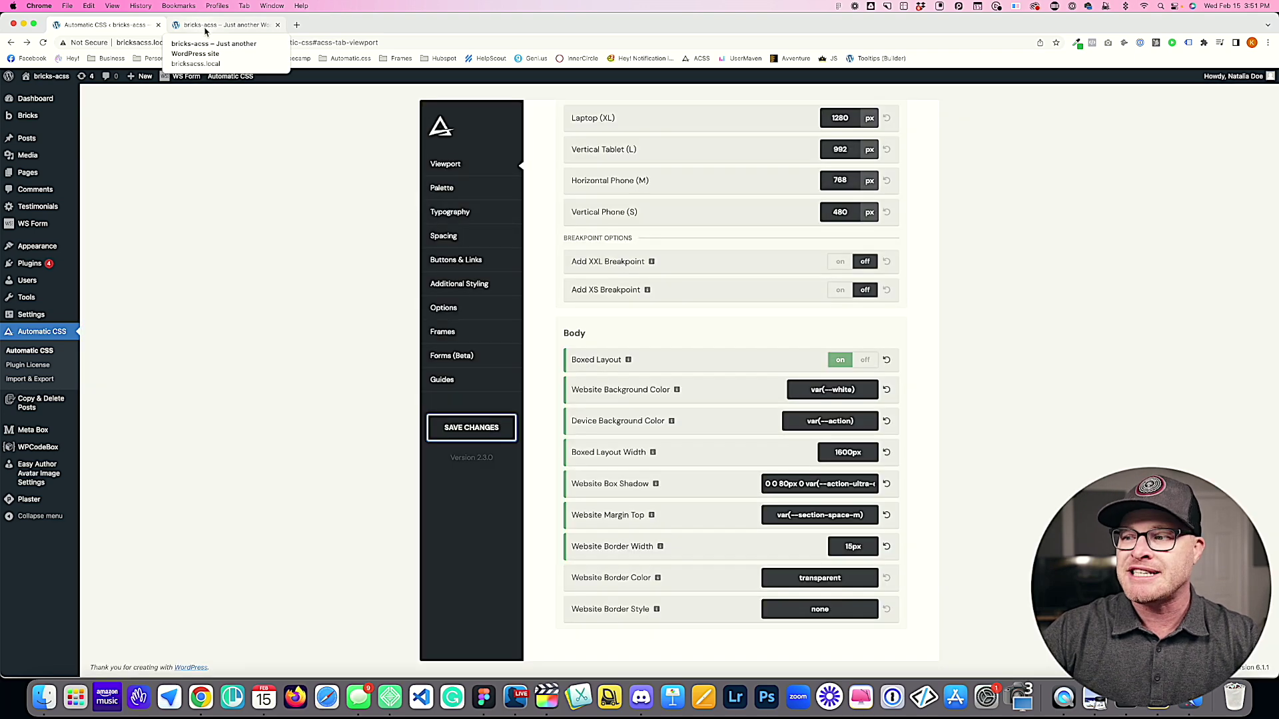
click(205, 28)
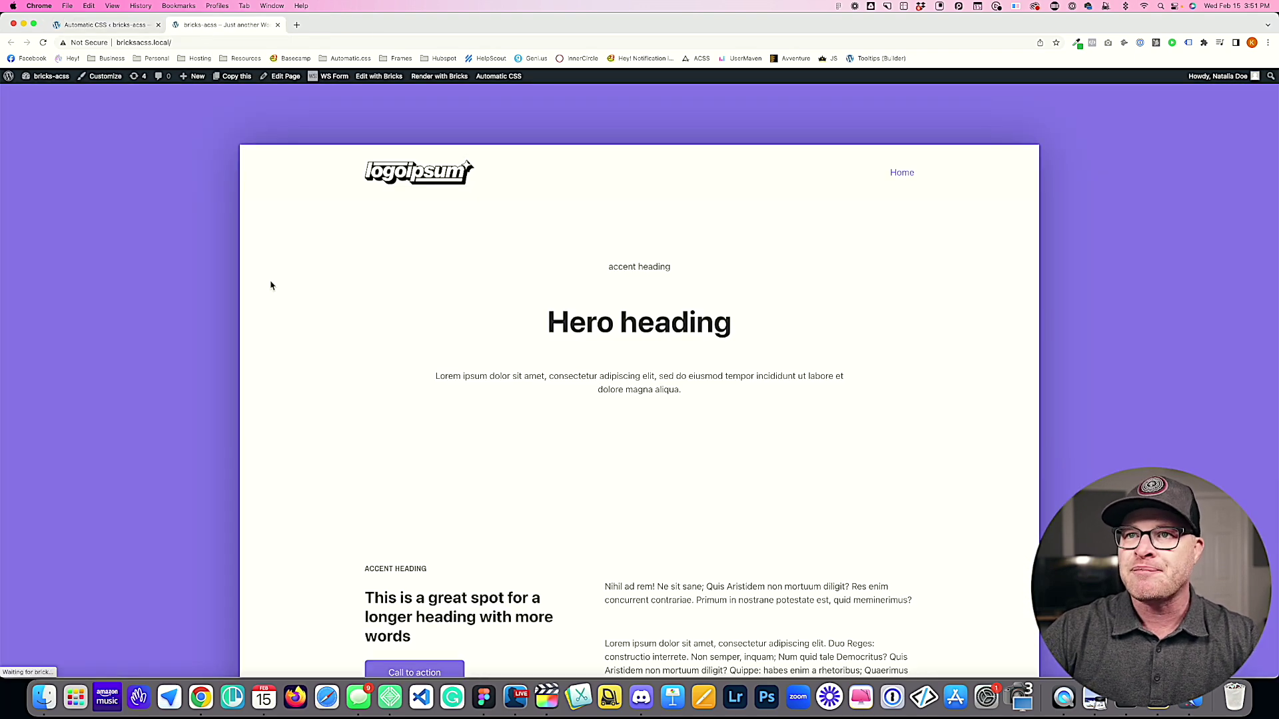
Step: Return to the Automatic CSS Body options and set the Website Border Style to solid
click(104, 25)
double_click(864, 547)
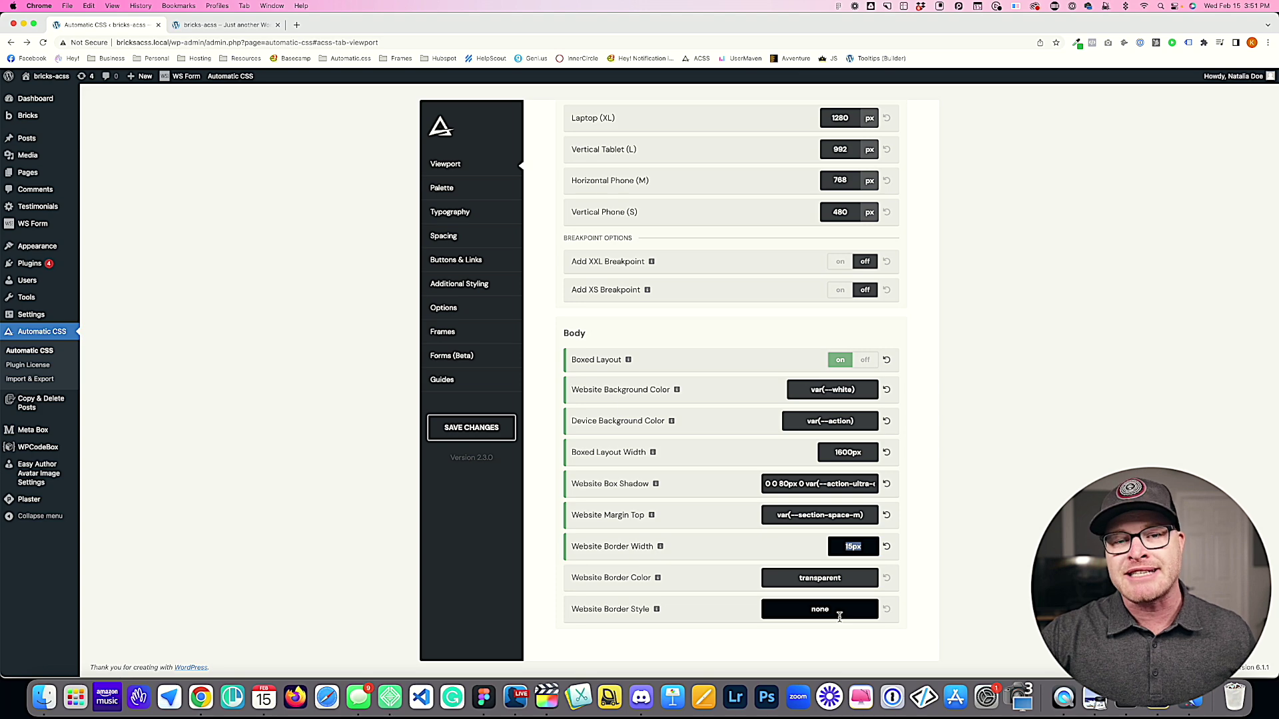
double_click(796, 577)
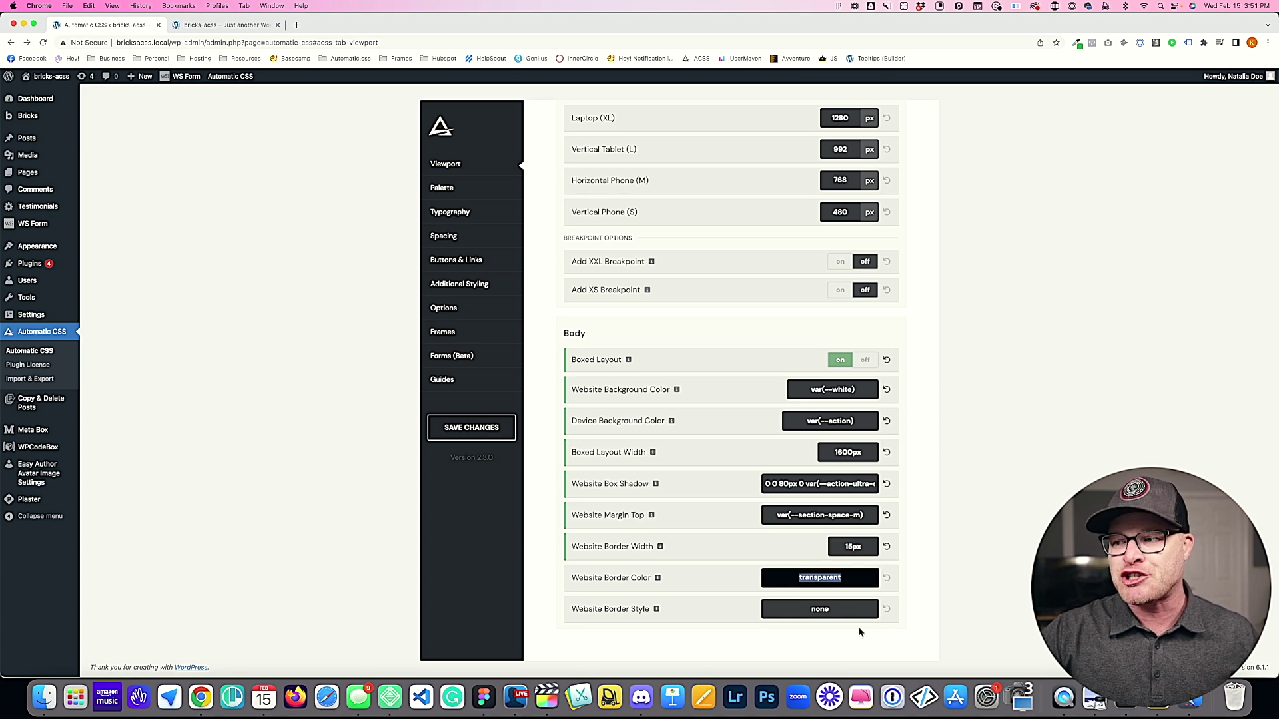
double_click(768, 605)
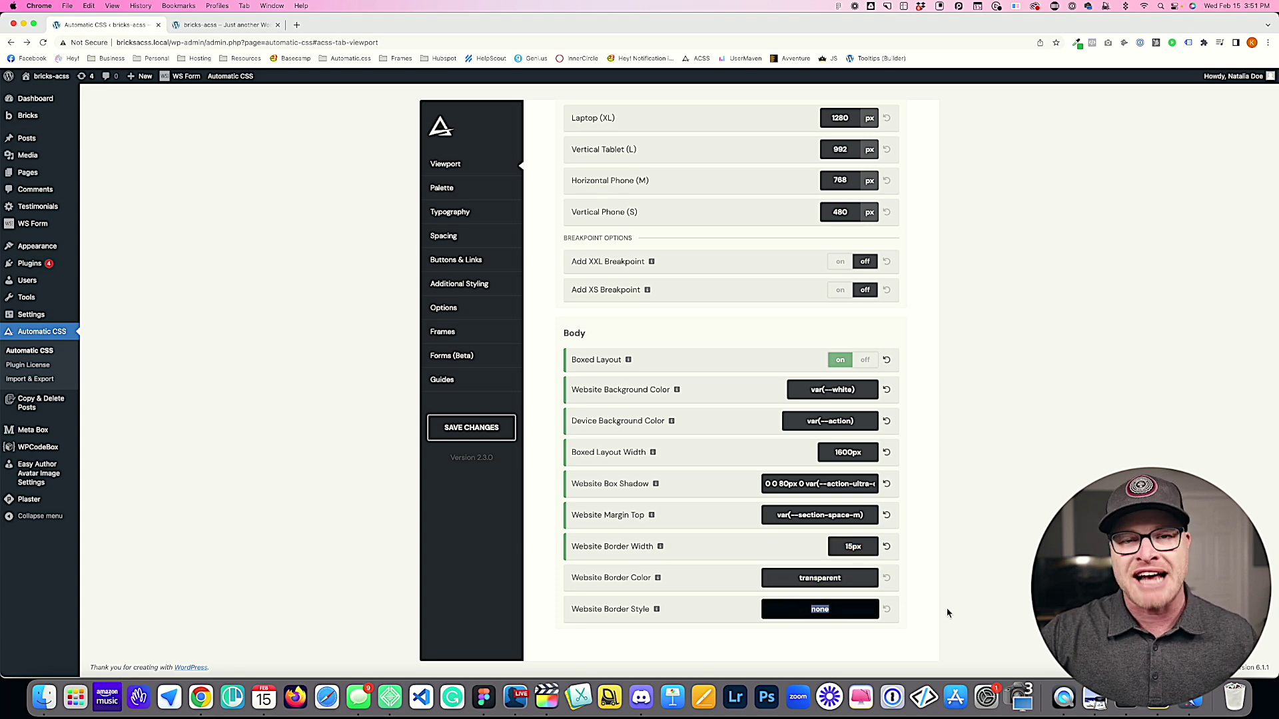
double_click(850, 579)
text(solid)
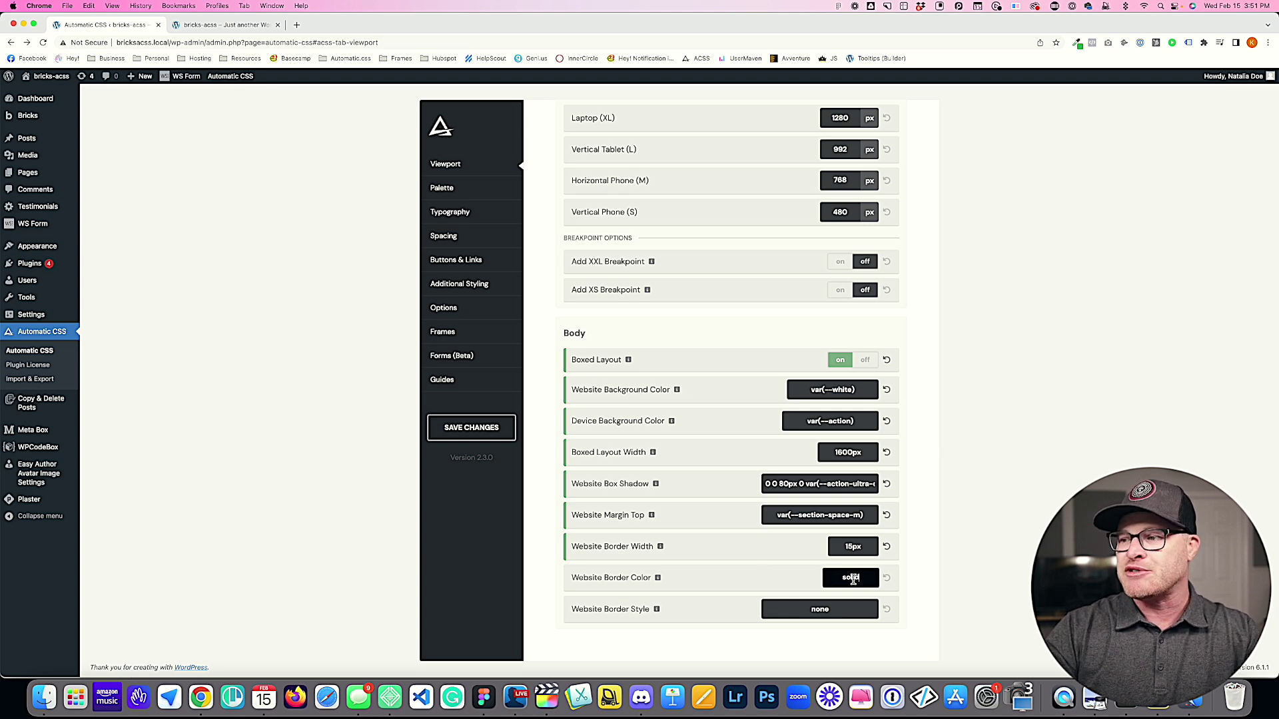
double_click(845, 614)
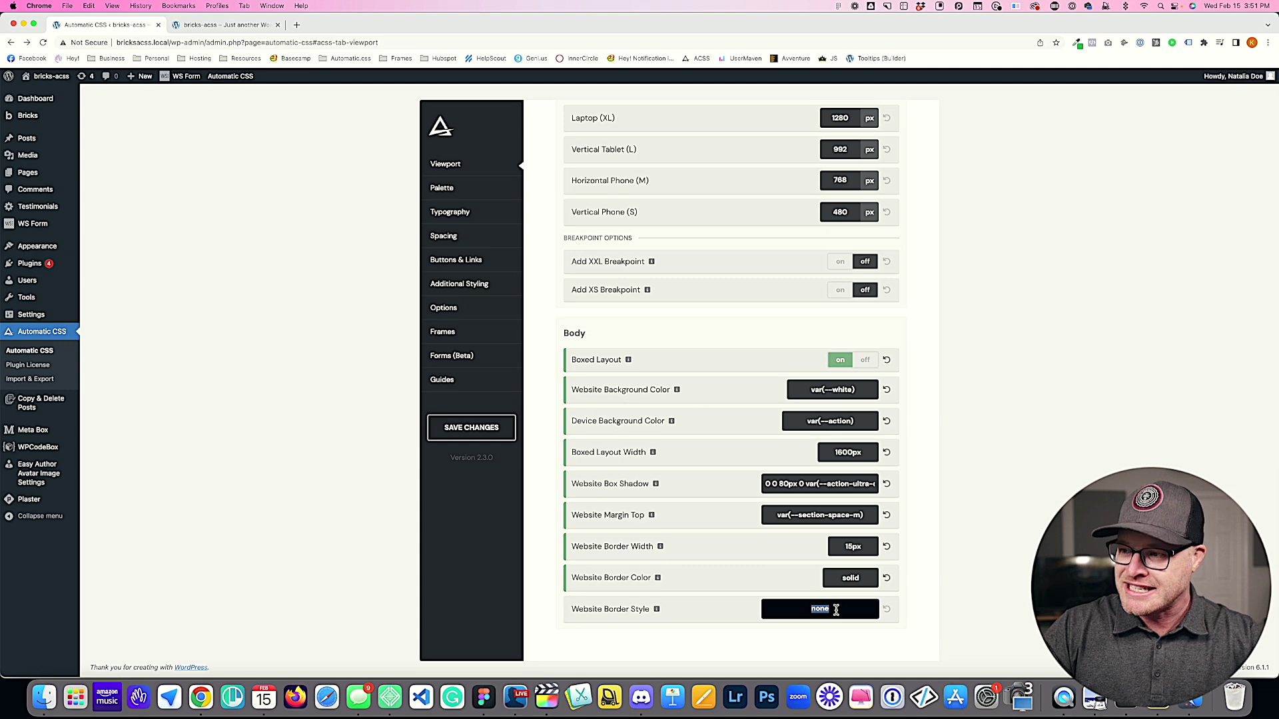
text(solid)
Step: Set the Website Border Color in the Body options to var(--action-light) and save the settings
double_click(853, 579)
text(transparent)
text(var()
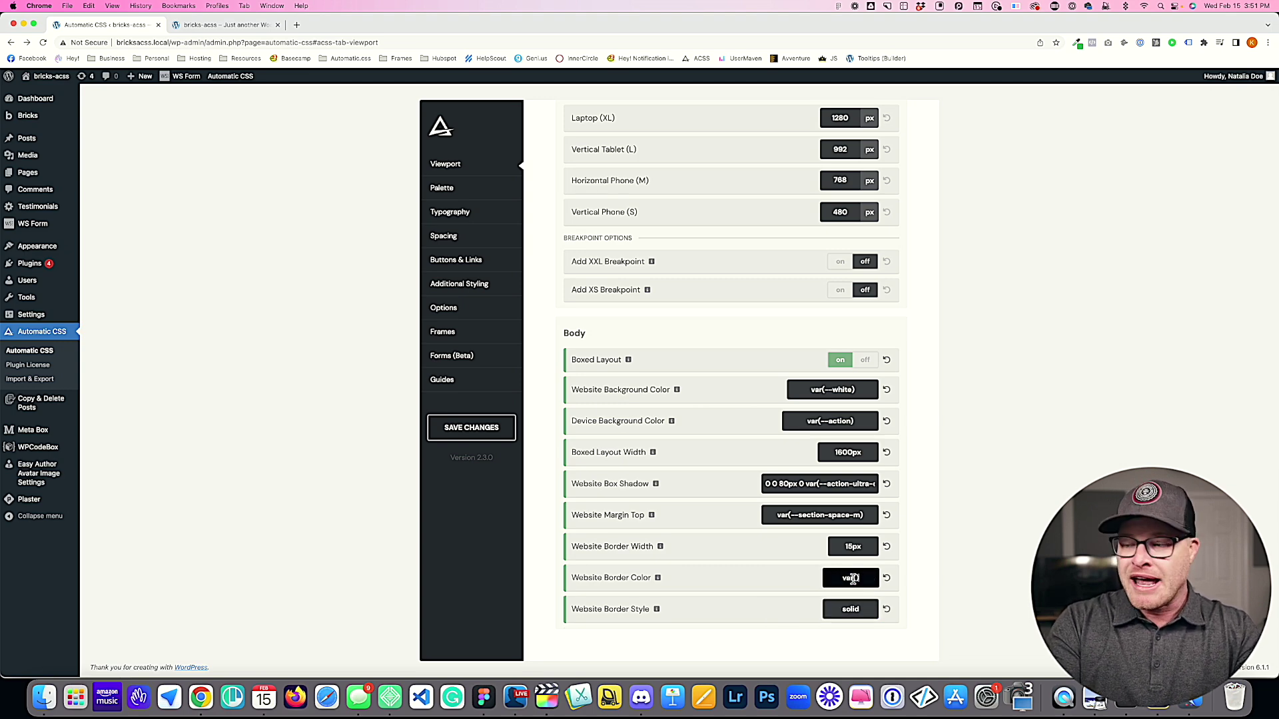
text(--)
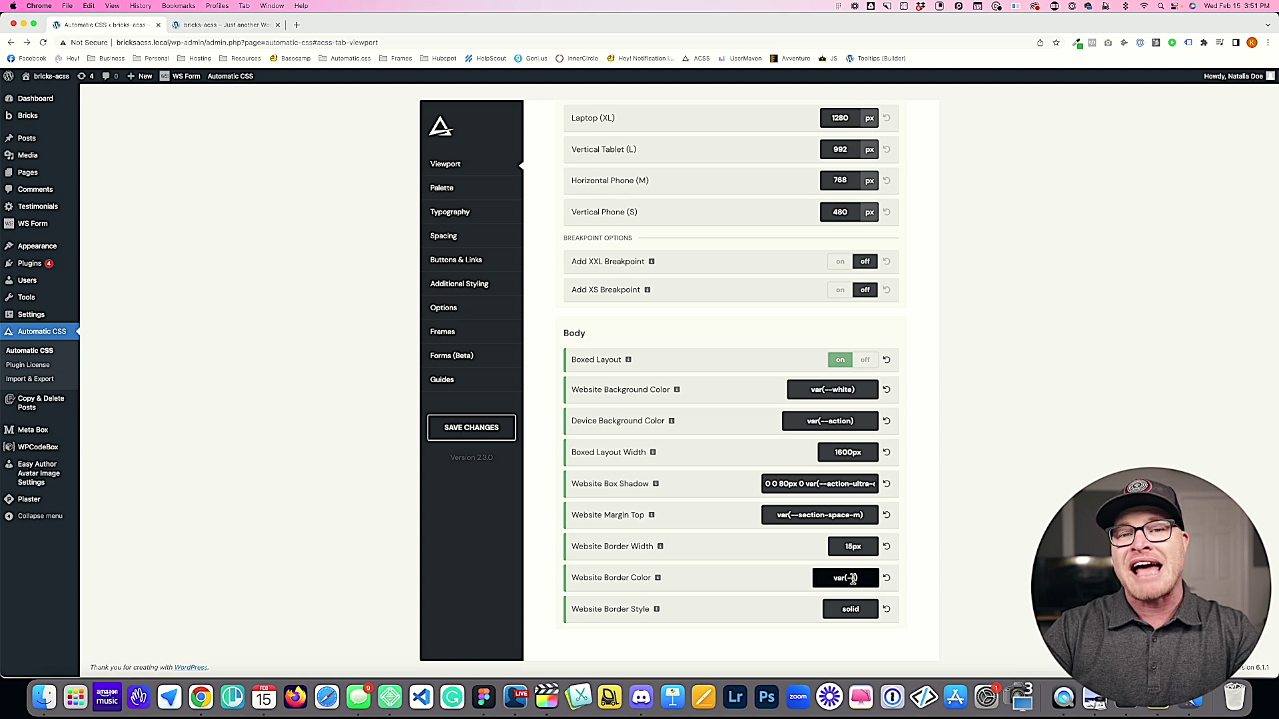
text(action-light))
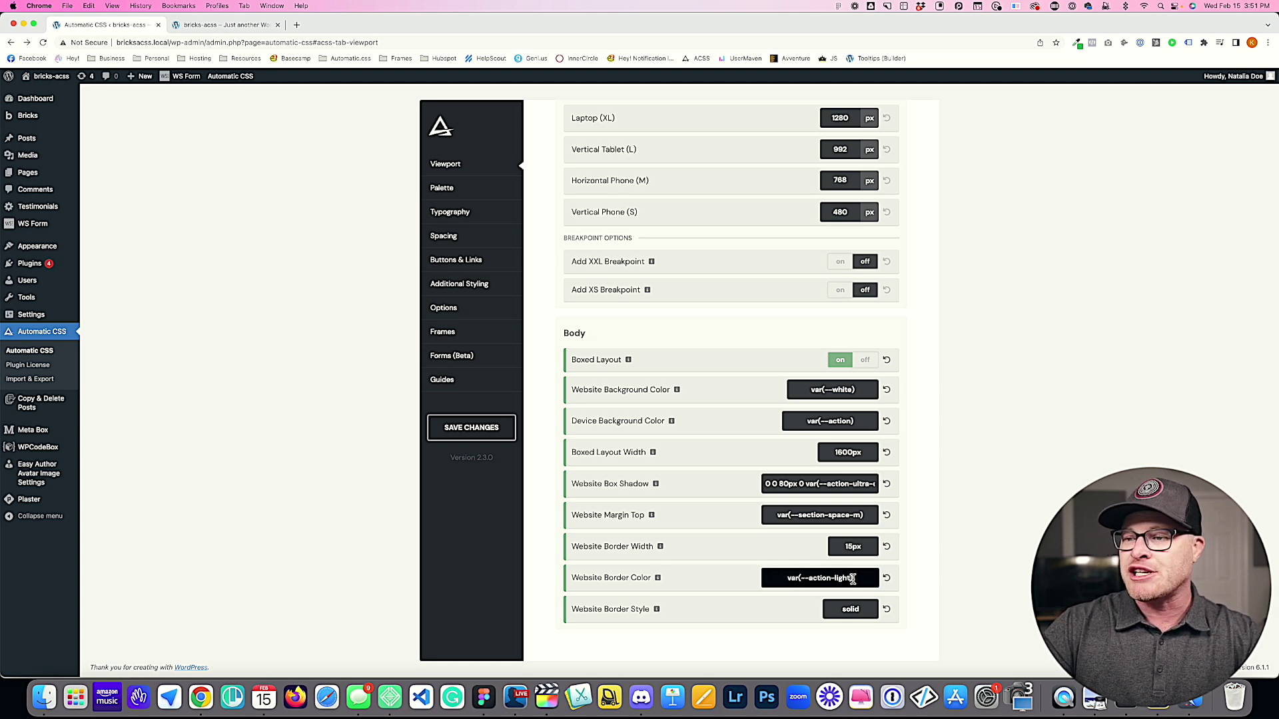
click(508, 419)
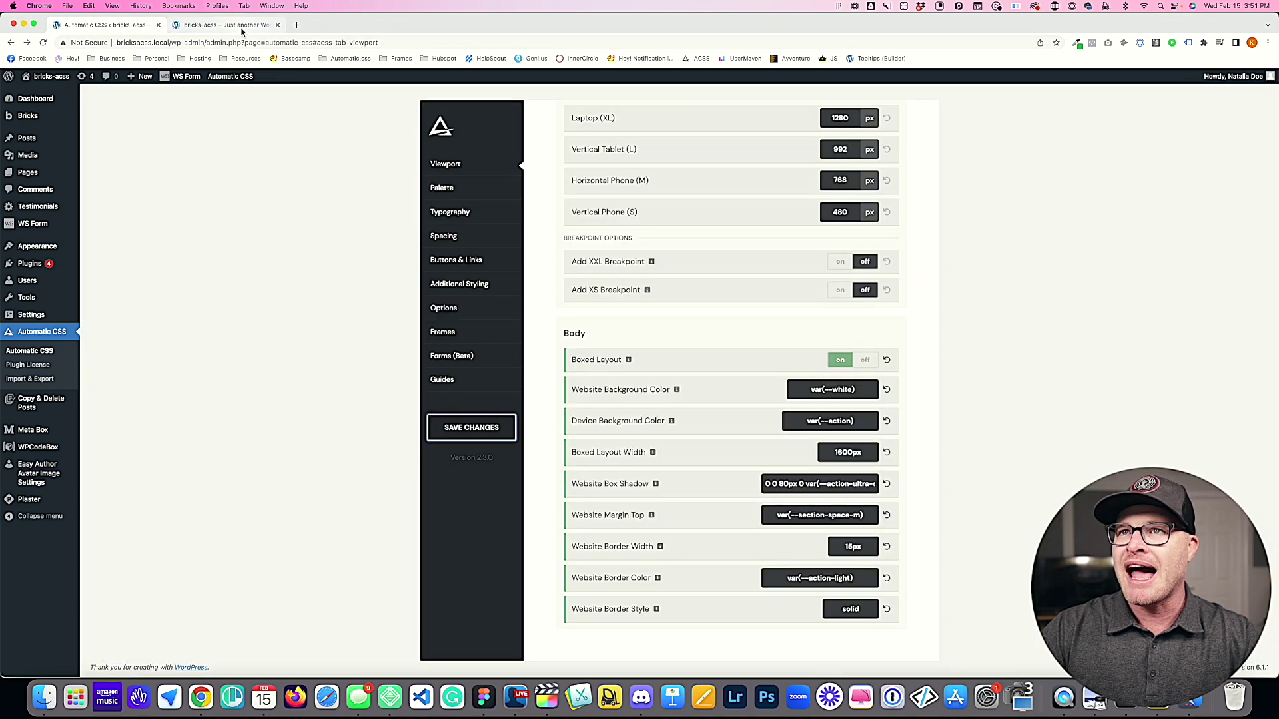
Step: Reload the front page and examine the border around the boxed layout from the header down to the footer
click(233, 25)
key(super+r)
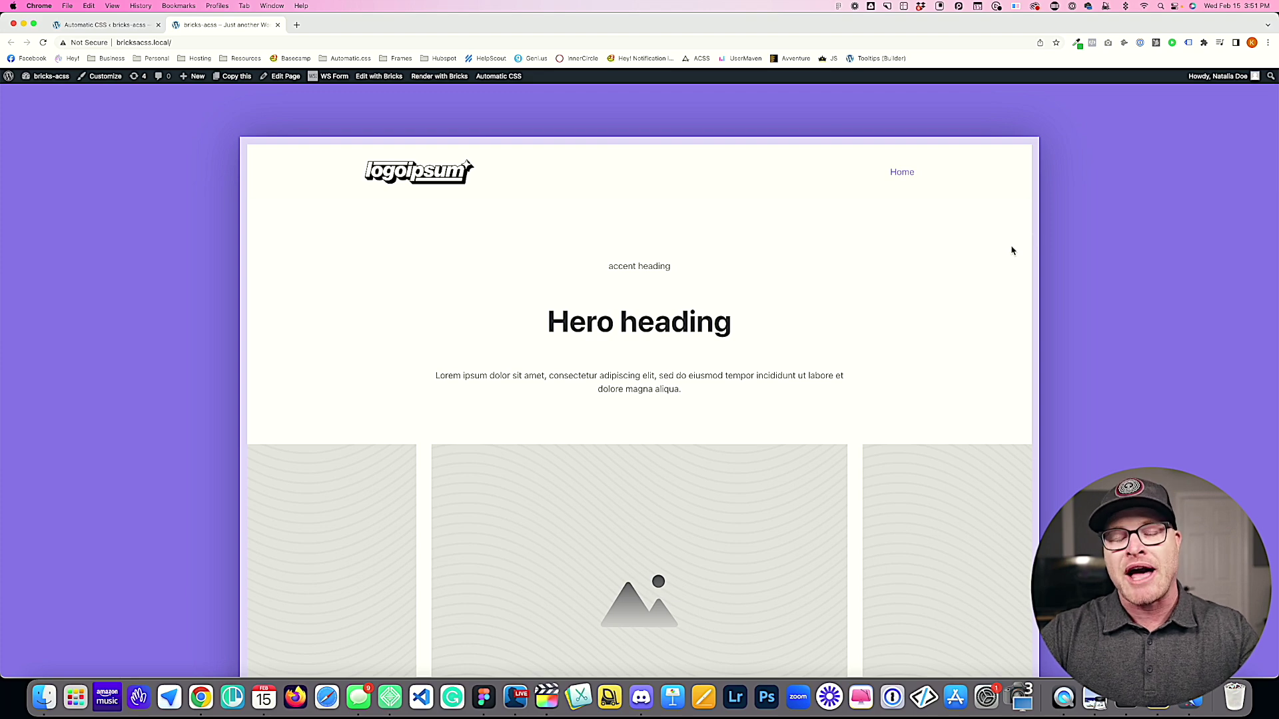
scroll(277, 161, down, 3)
scroll(278, 161, down, 20)
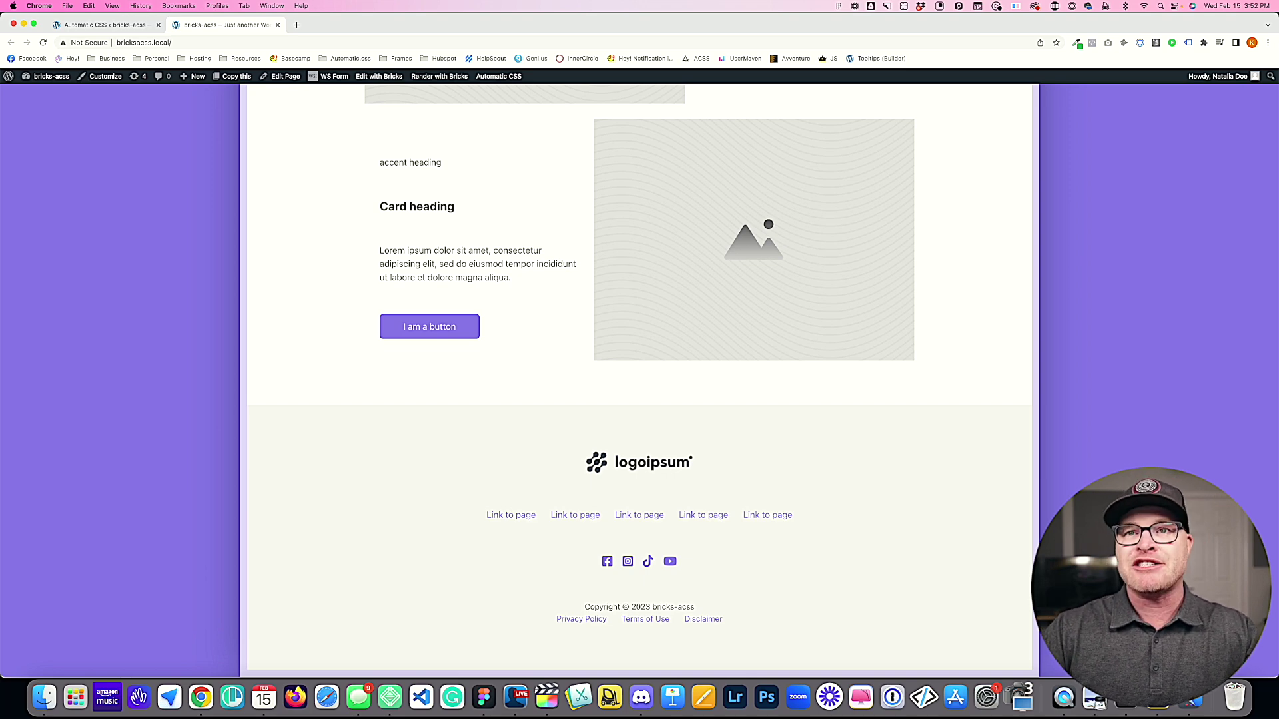
Step: Set the Website Border Width in the Automatic CSS Body options to per-side values of 5px 10px 15px 20px and save
click(107, 25)
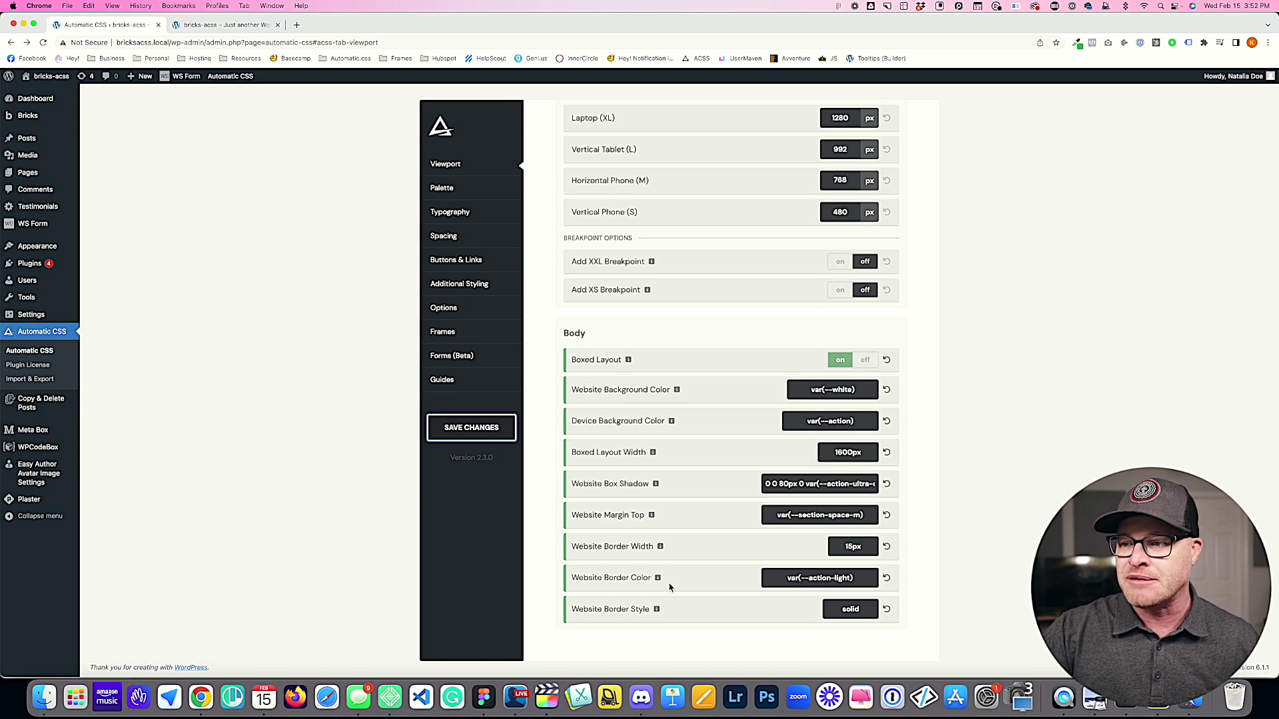
double_click(868, 548)
key(BackSpace)
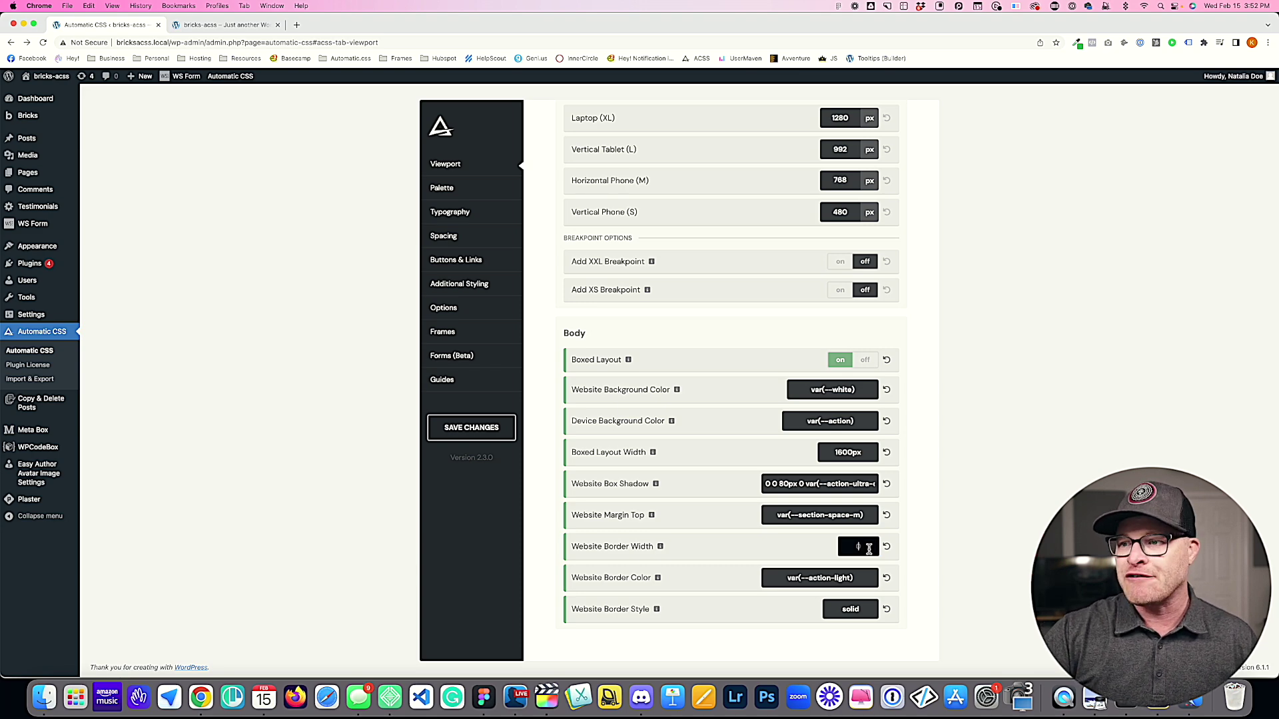
mouse_move(662, 551)
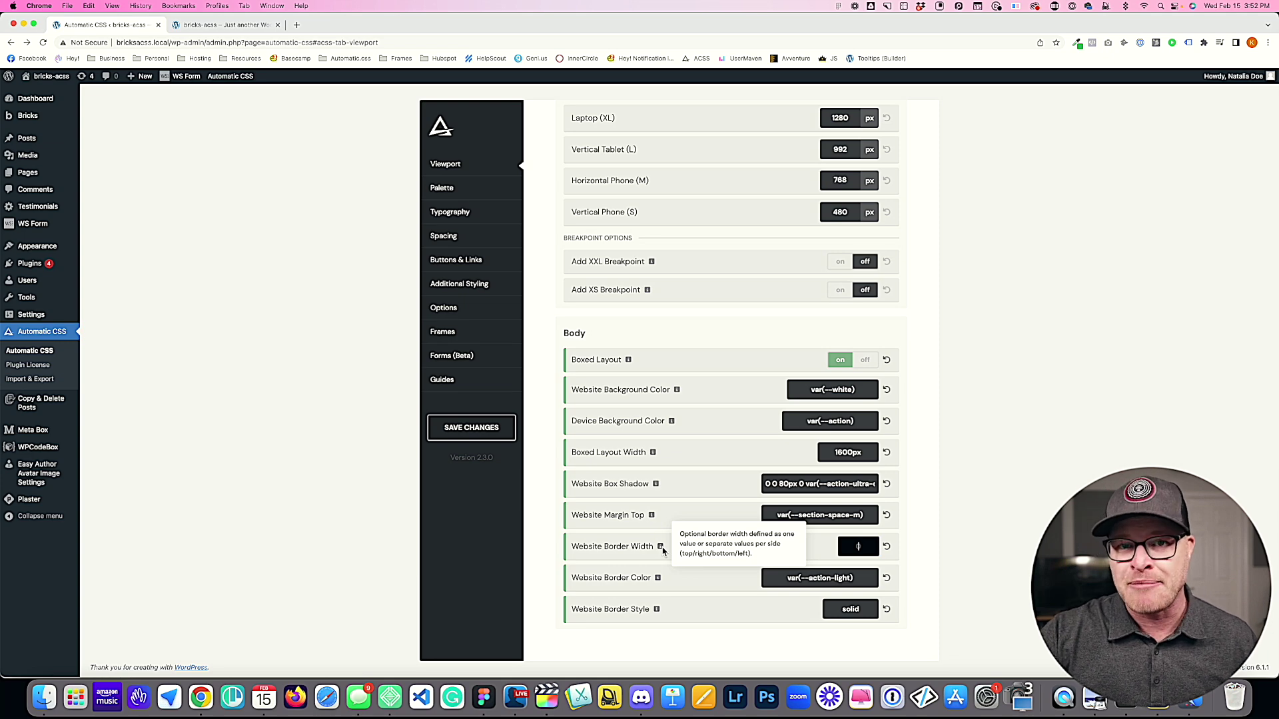
text(0)
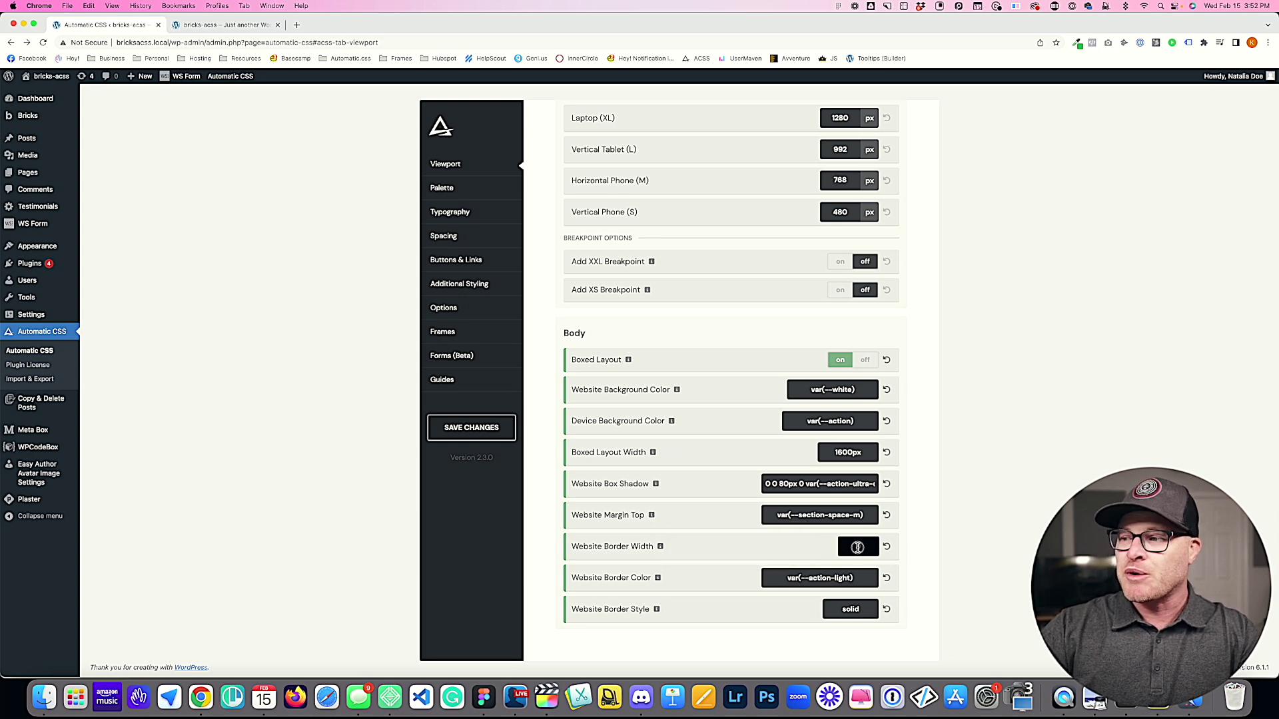
text(px 10px 15px)
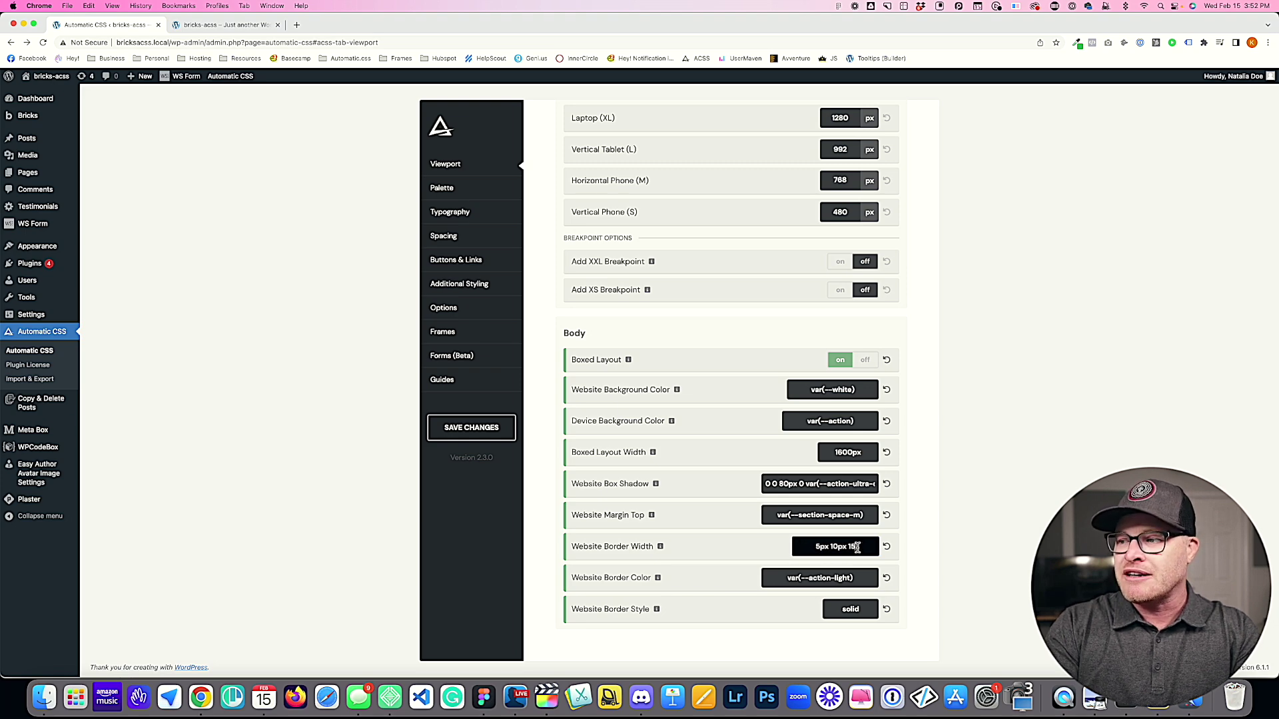
text( 20px)
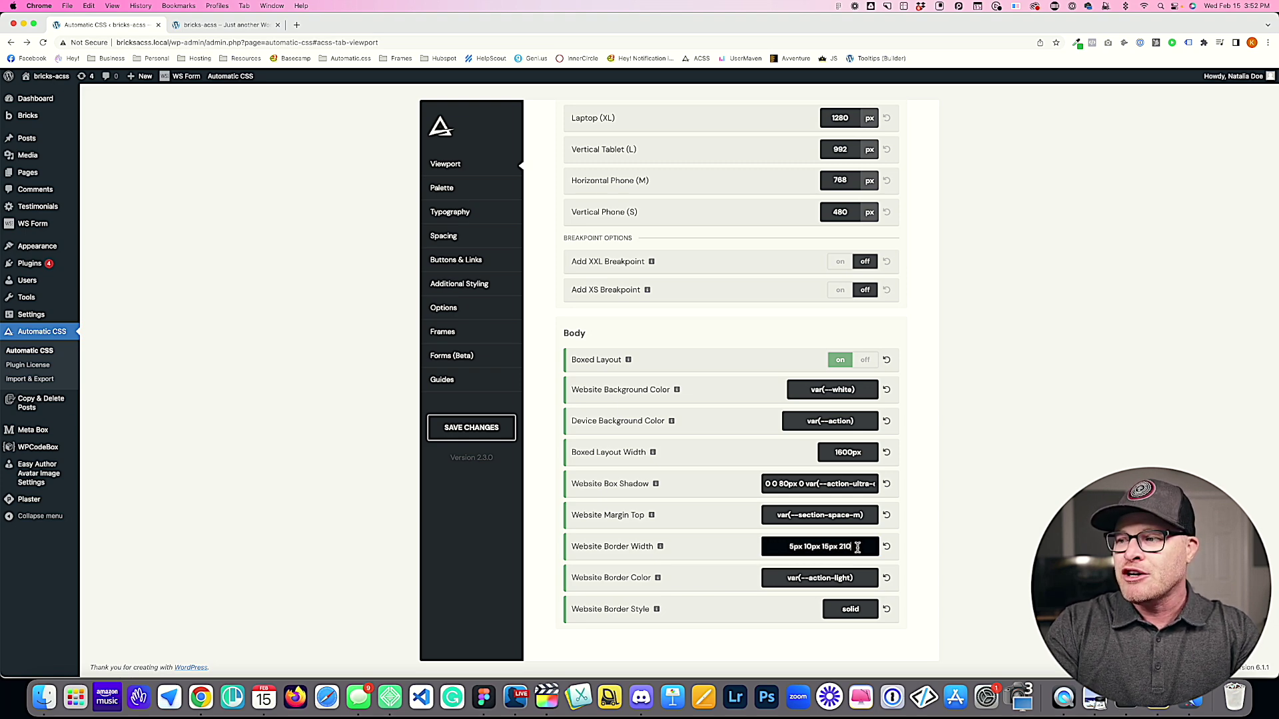
click(472, 430)
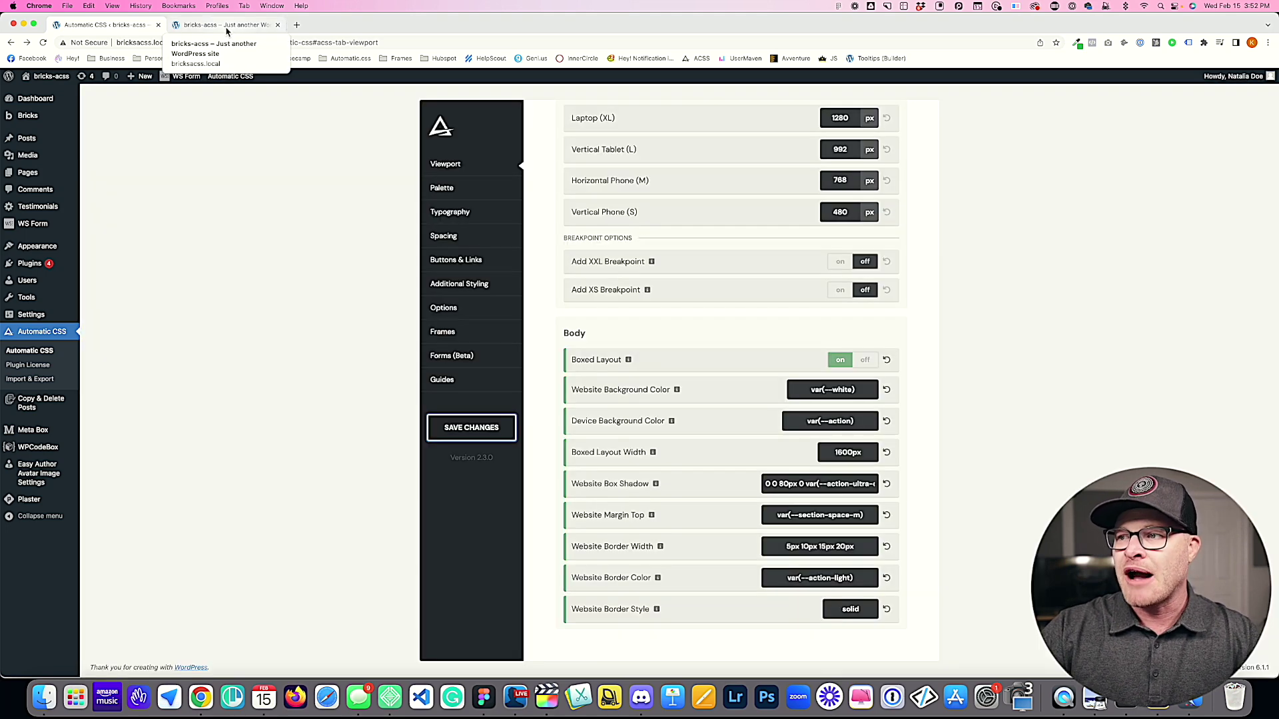
Step: Reload the front page and compare the border thickness on each side of the box
click(227, 27)
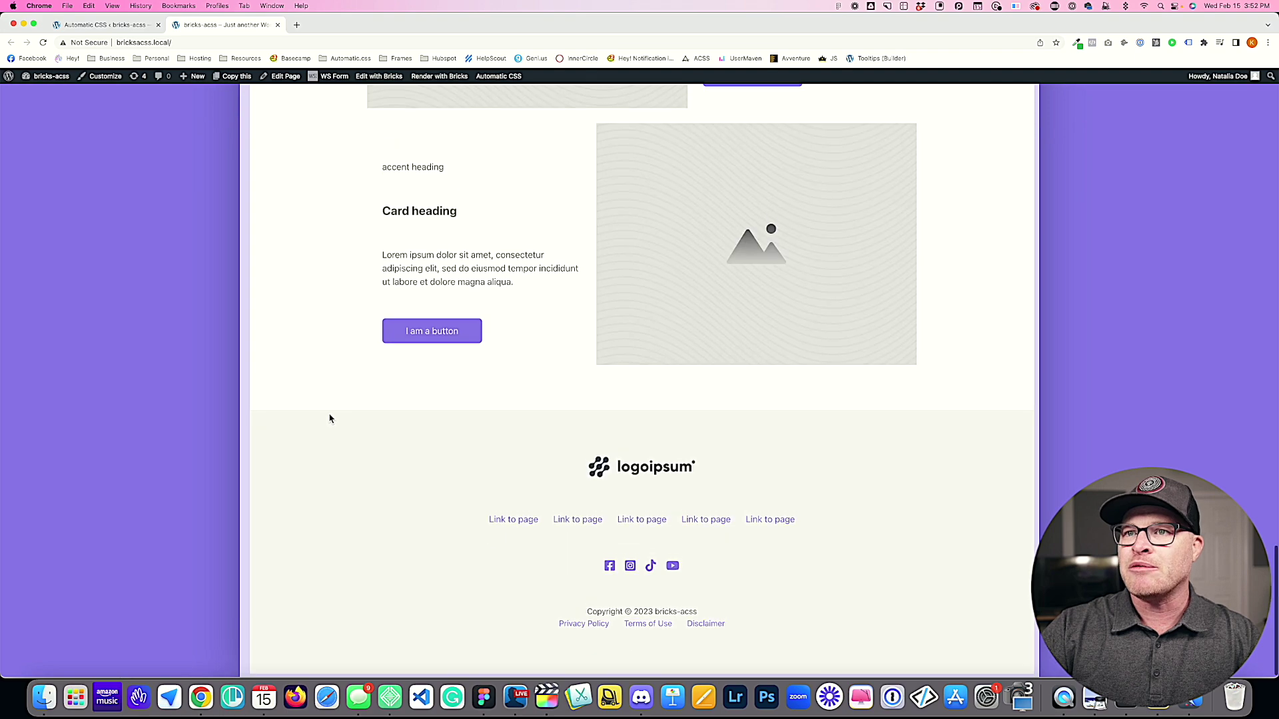
scroll(328, 417, up, 15)
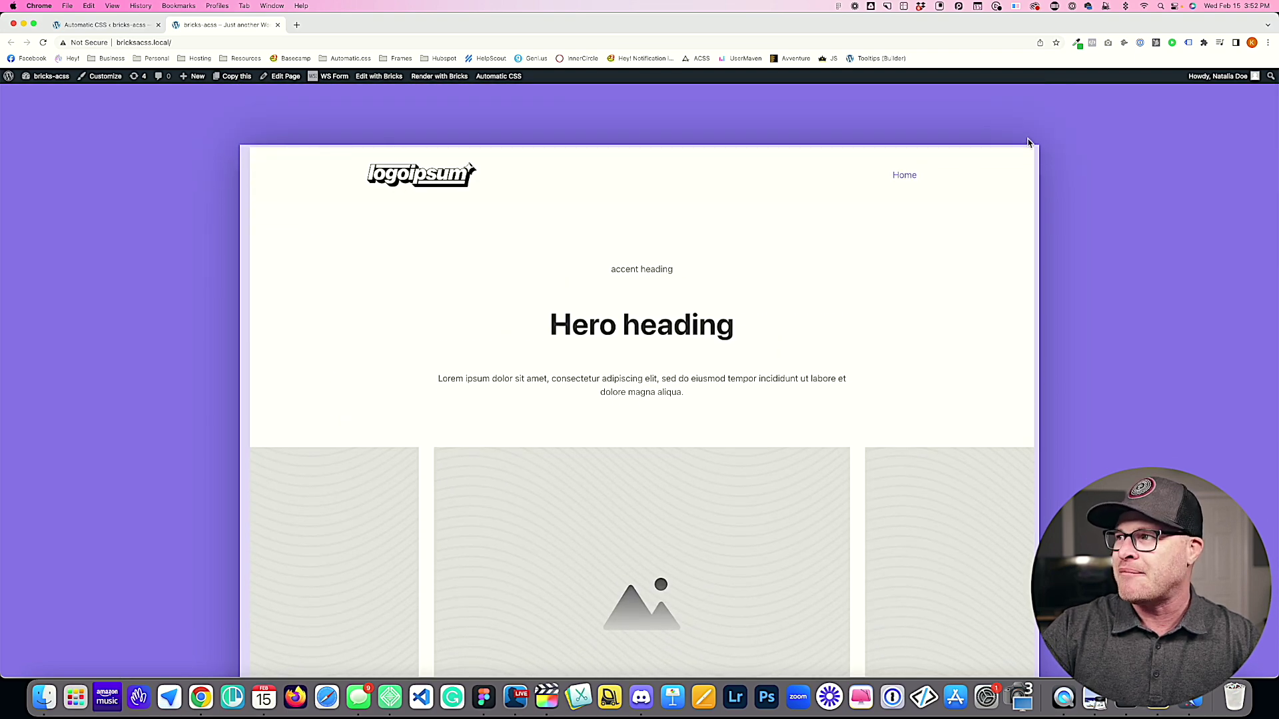
scroll(894, 362, down, 20)
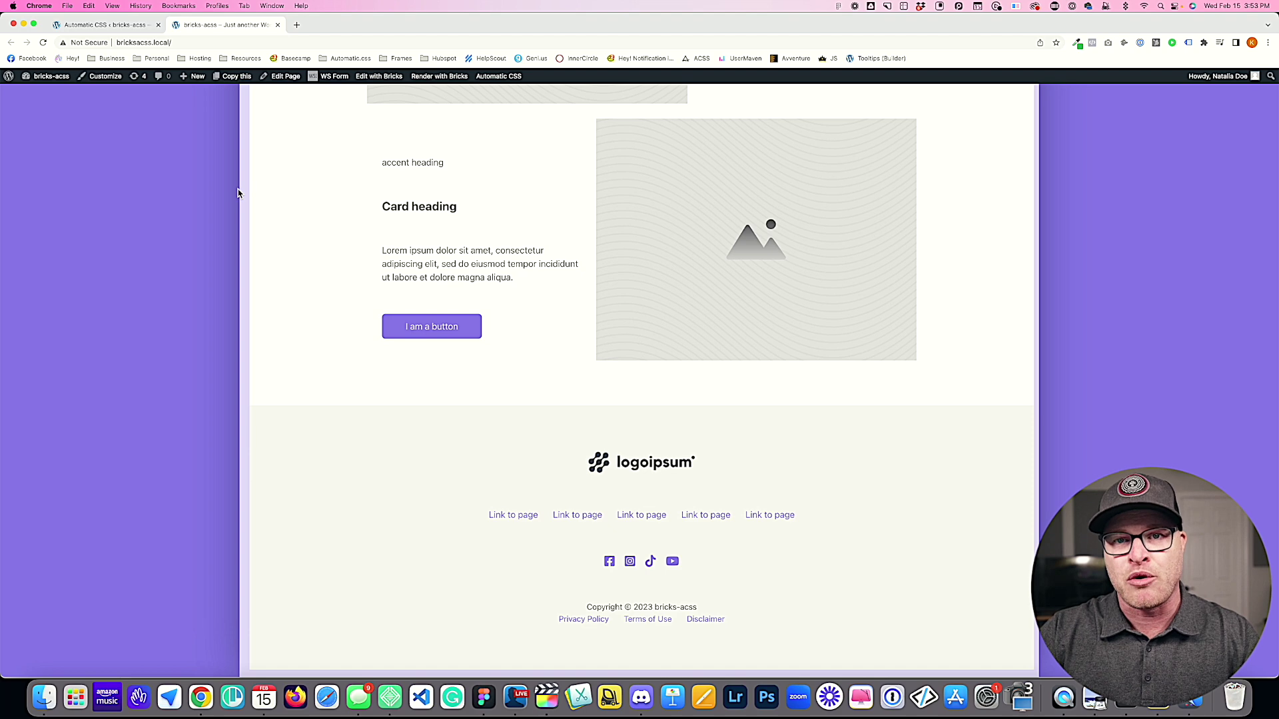
scroll(317, 223, up, 5)
Step: Set the Website Border Width in the Automatic CSS Body options to a uniform 15px and save the settings
key(super+alt+Left)
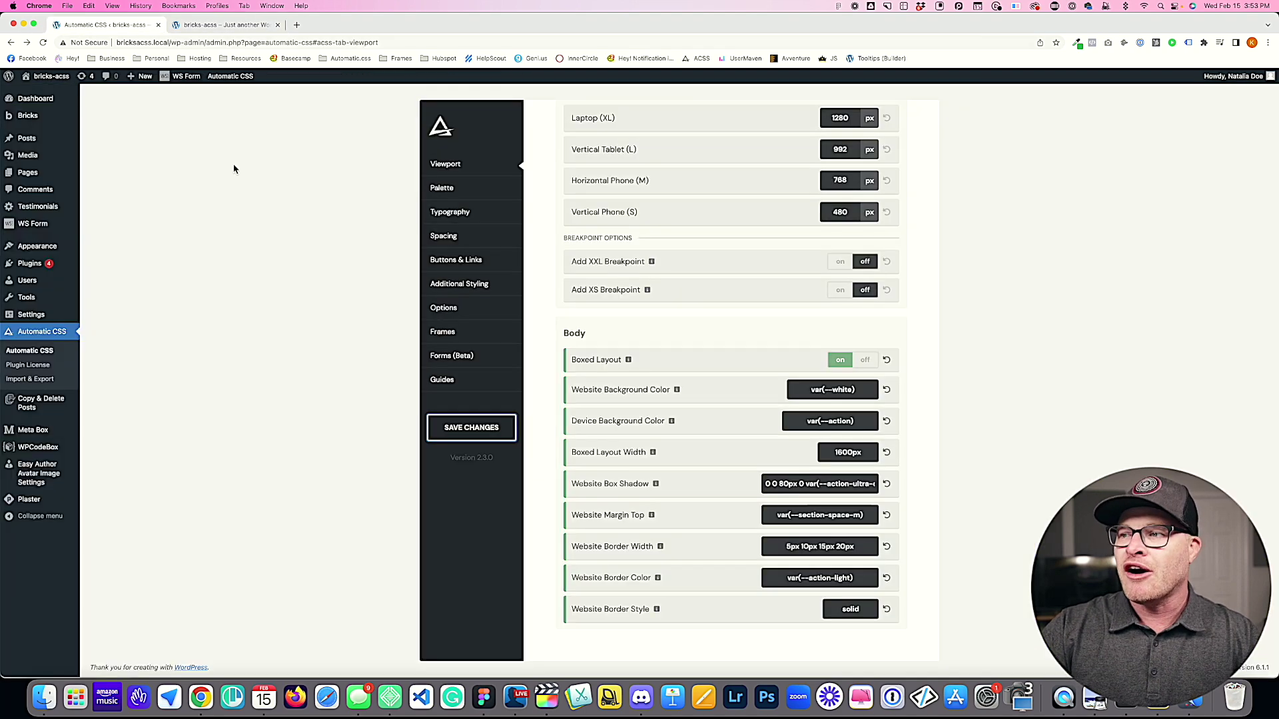
click(859, 546)
key(super+a)
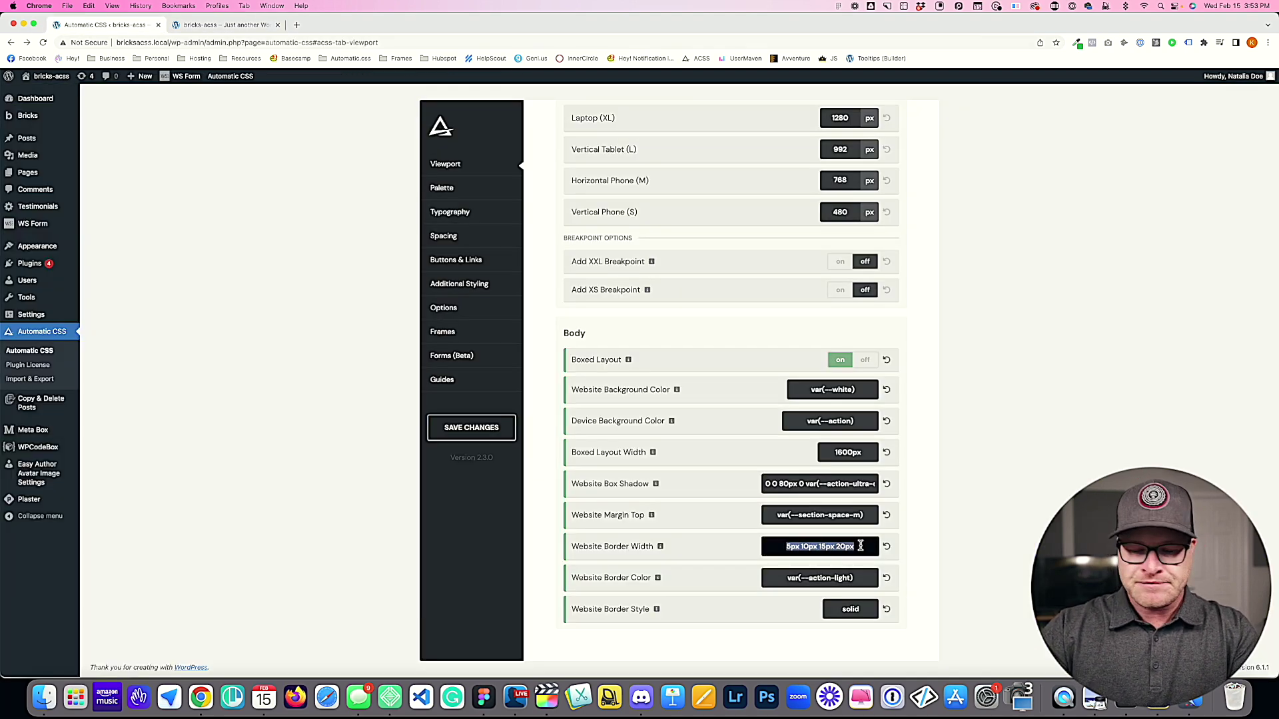
text(15px)
click(495, 431)
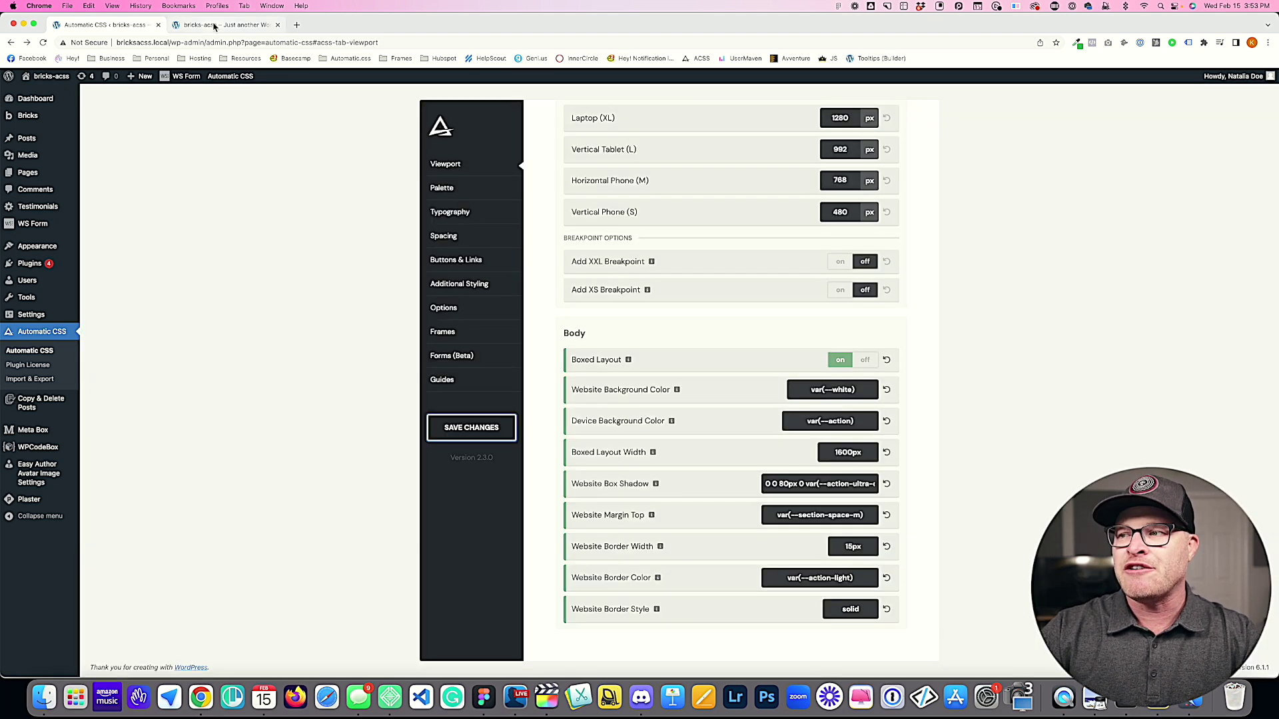
Step: Reload the front page and check the uniform border along the length of the page
click(215, 27)
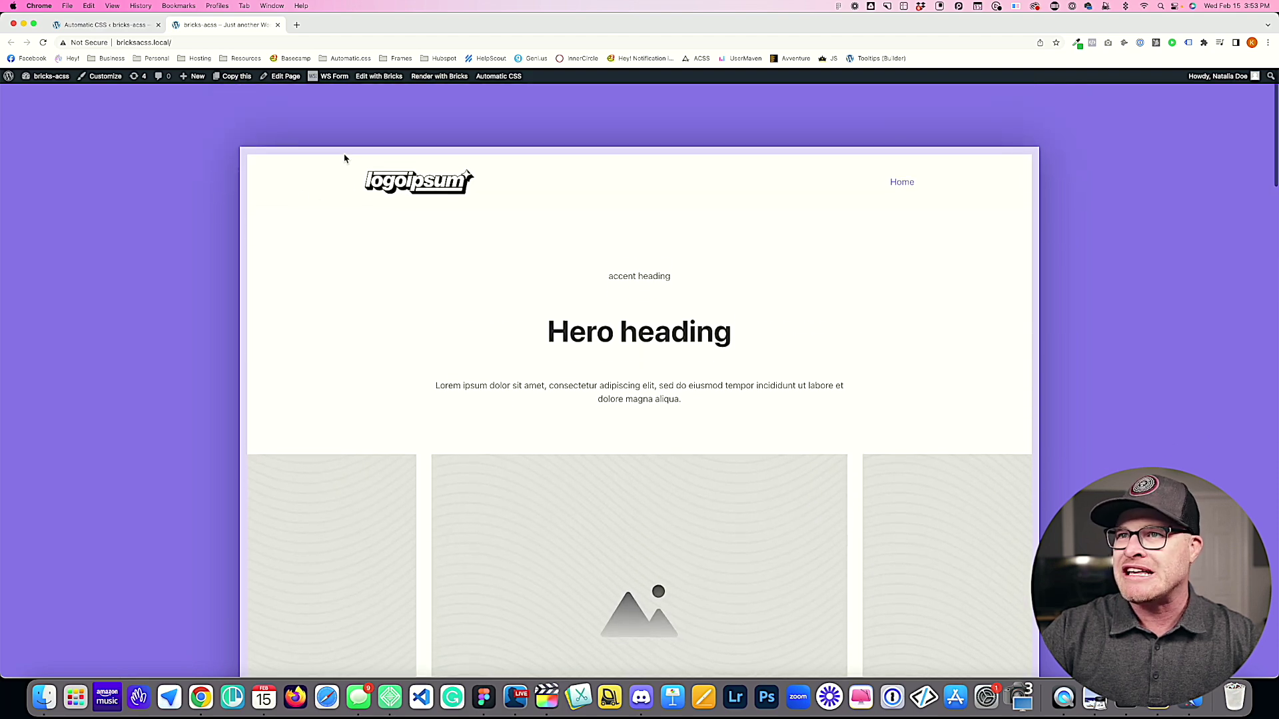
scroll(414, 381, down, 5)
scroll(414, 380, down, 10)
scroll(413, 377, up, 10)
Step: Set the Website Border Color in the Automatic CSS Body options to red white blue green, one color per side, and save
click(98, 26)
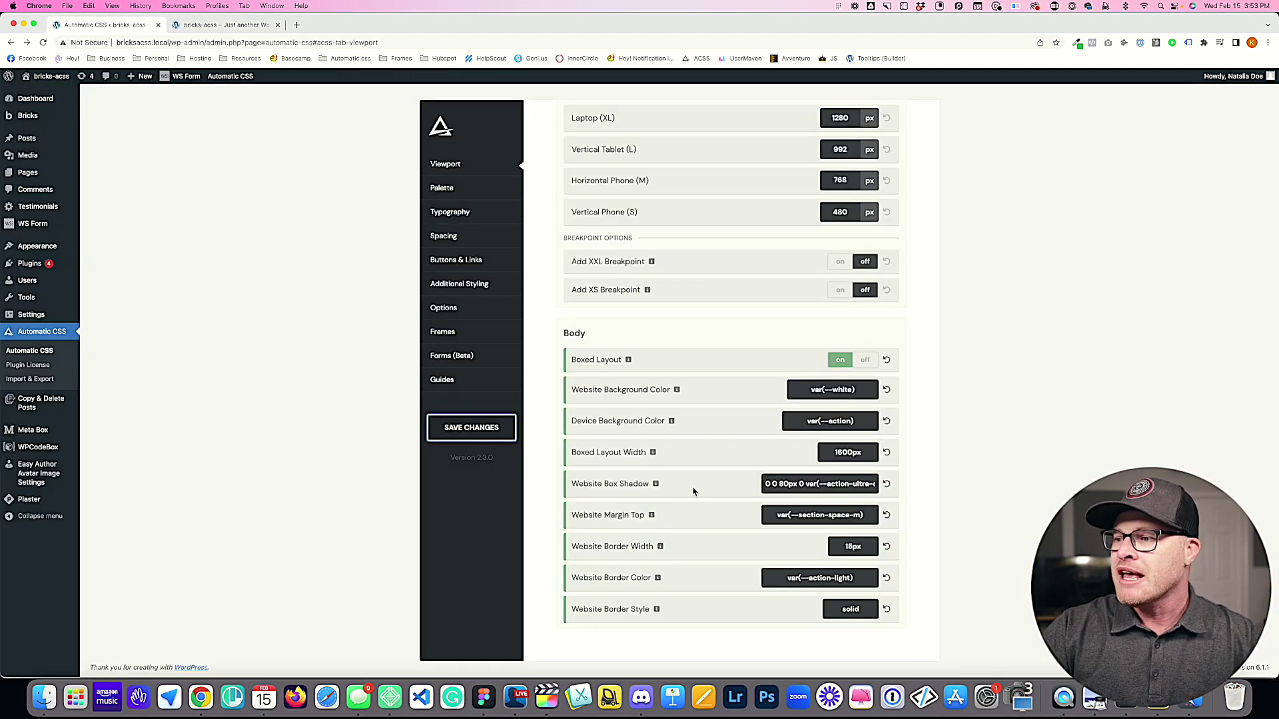
triple_click(844, 578)
key(super+c)
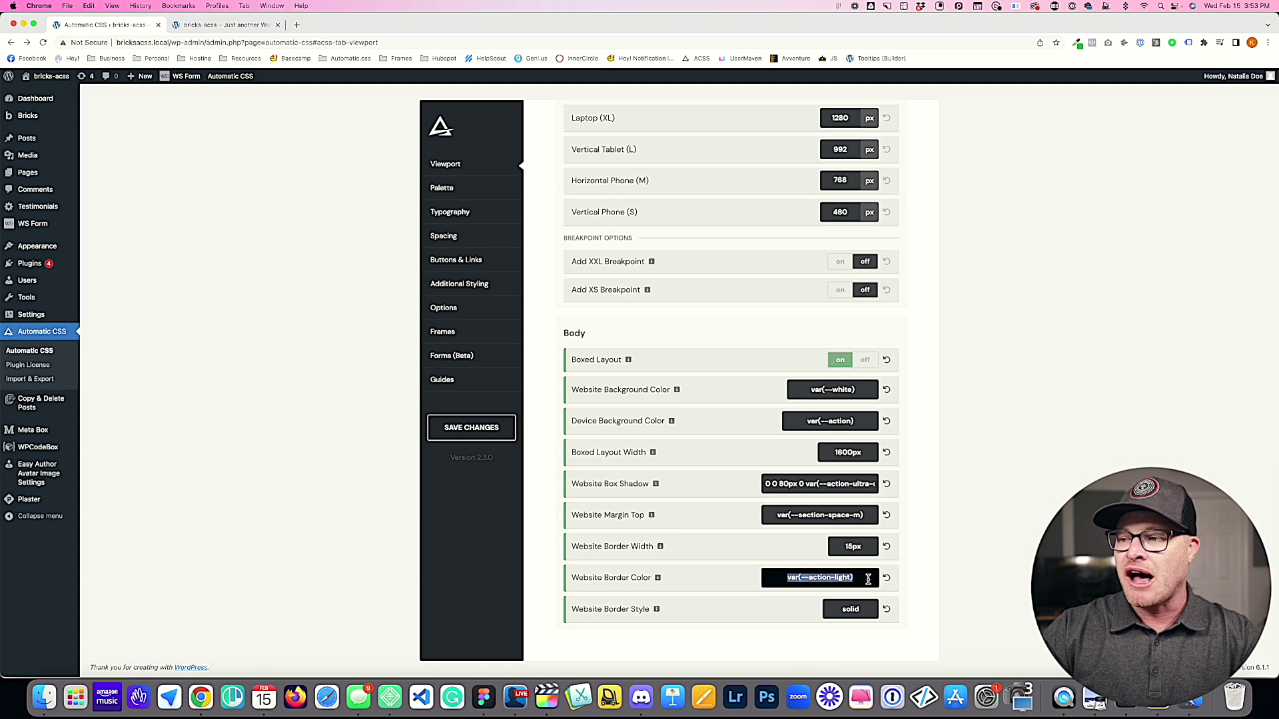
text(transpare)
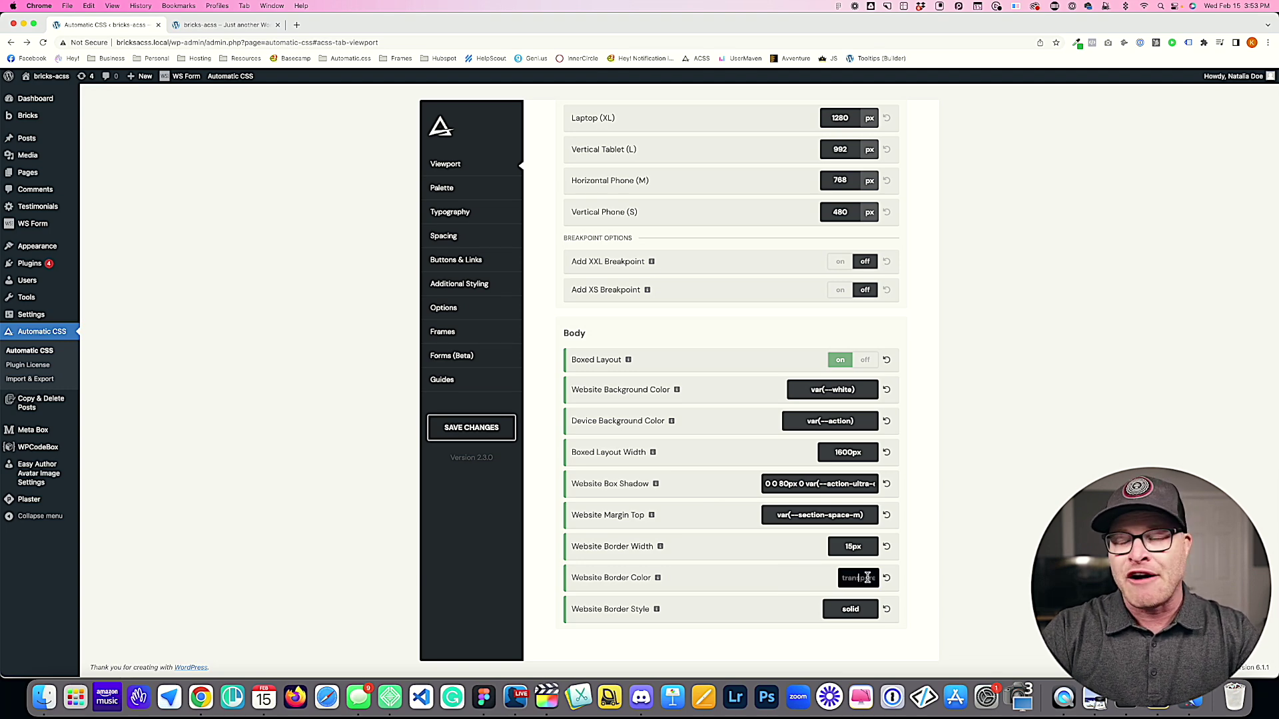
triple_click(867, 577)
text(red)
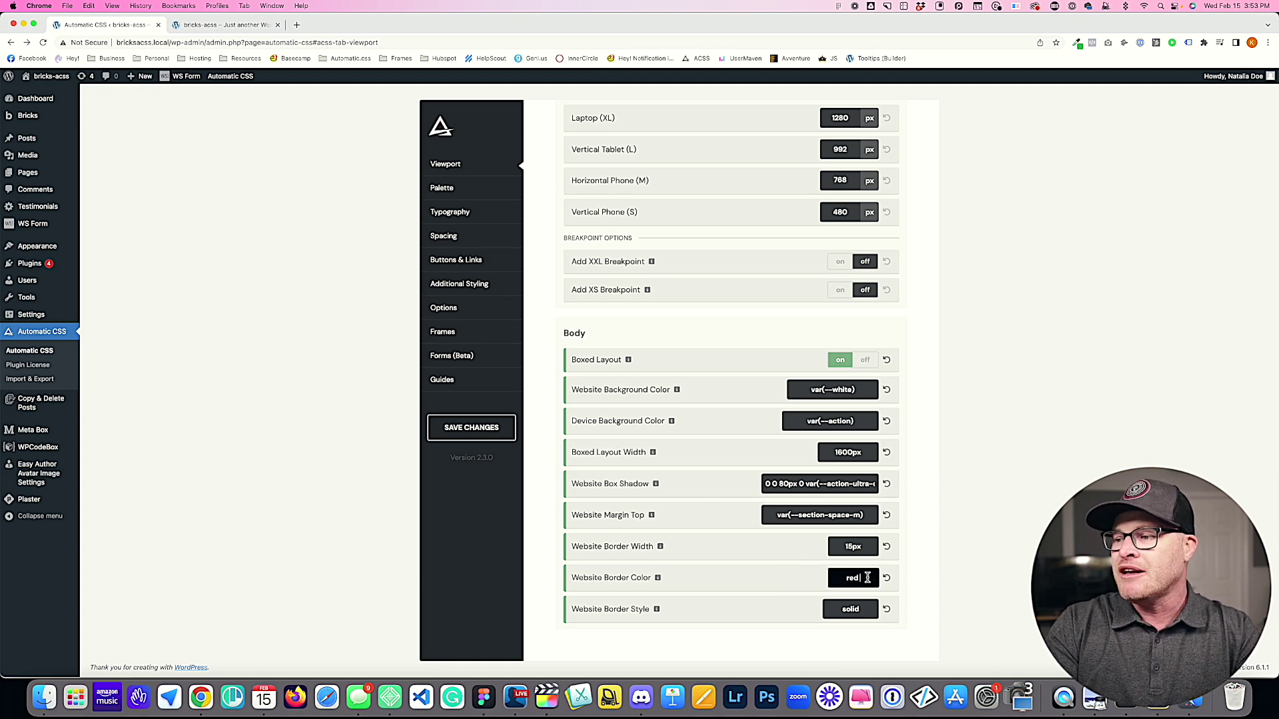
text( white blue green)
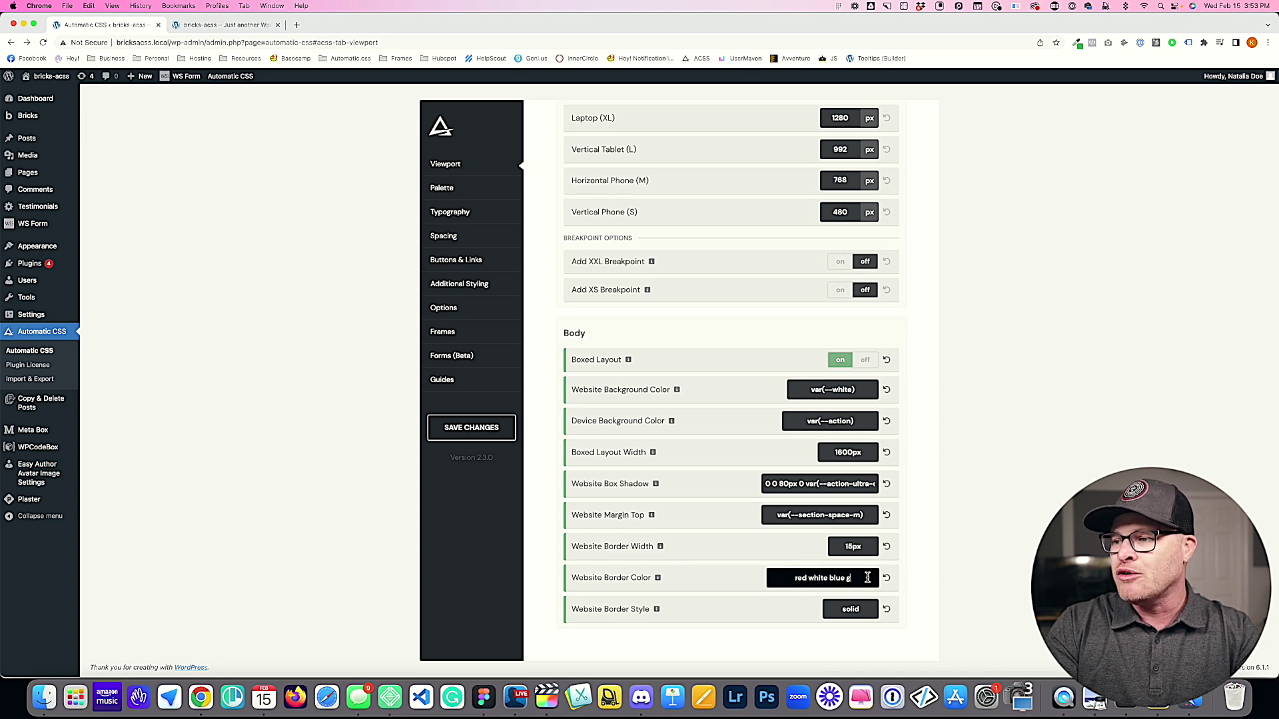
click(489, 432)
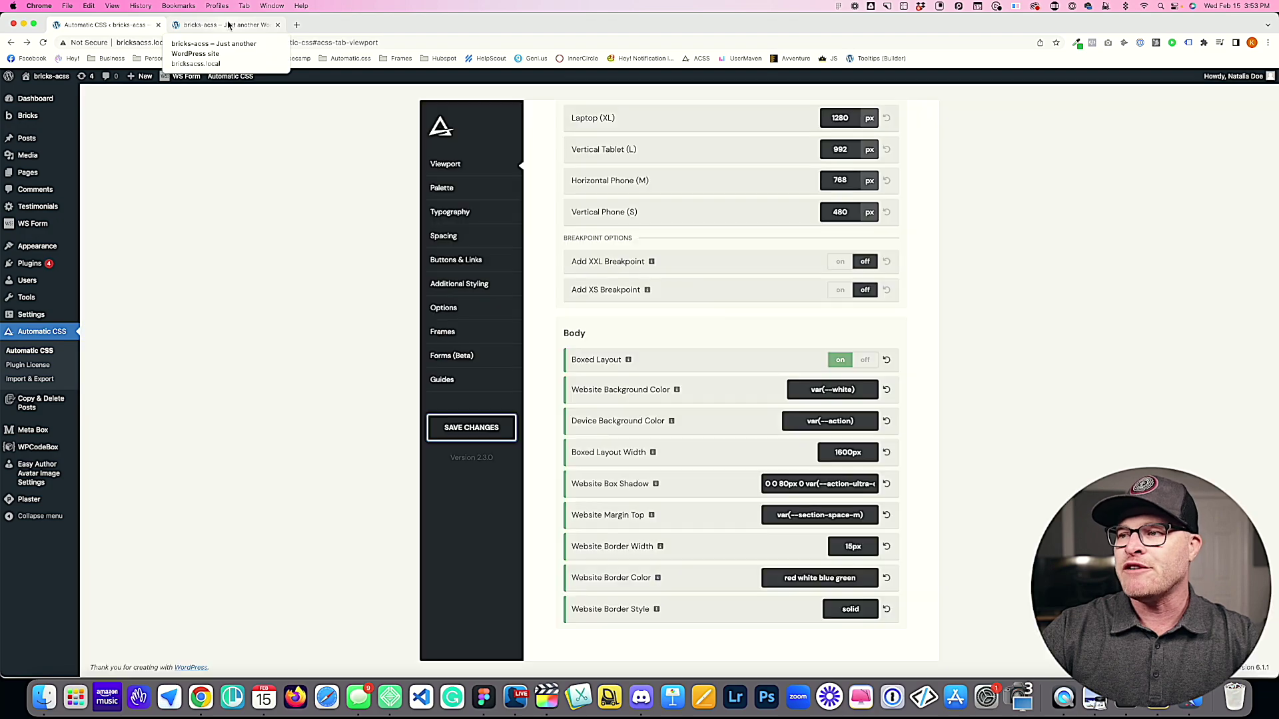
Step: Reload the front page, review the border color on each side of the box, and return to the Automatic CSS settings
click(228, 25)
key(super+r)
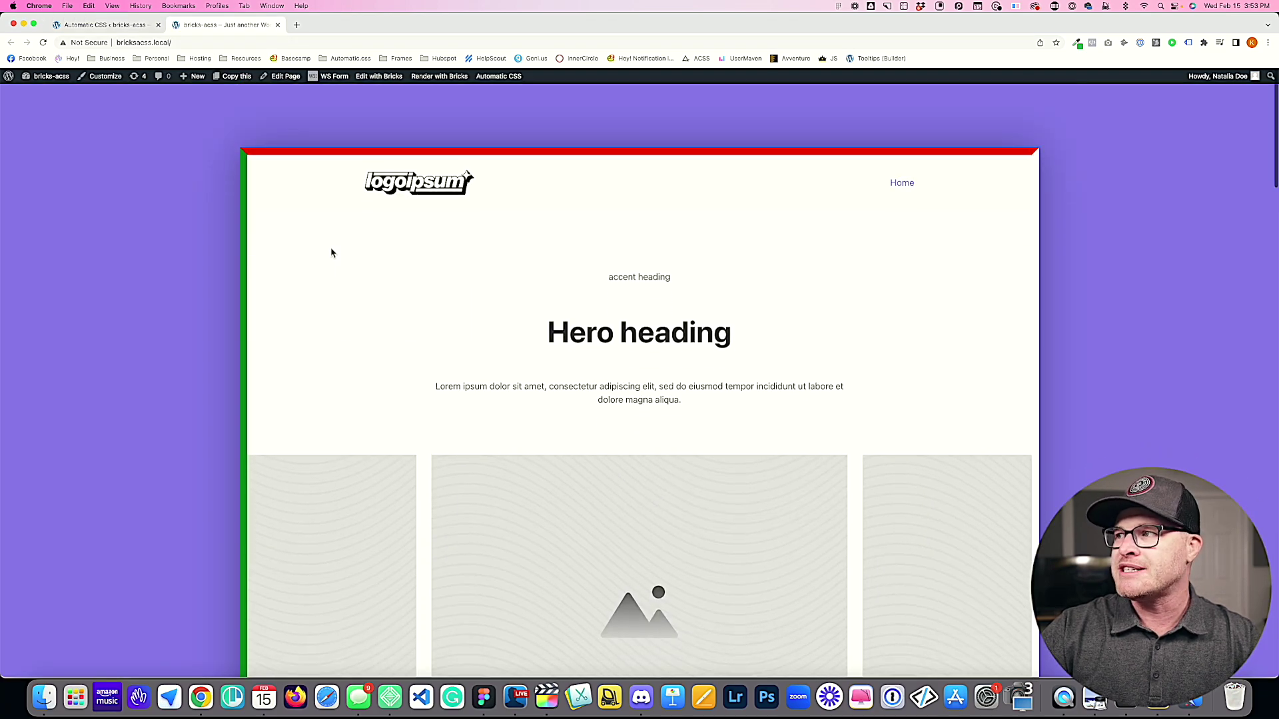
scroll(761, 218, down, 20)
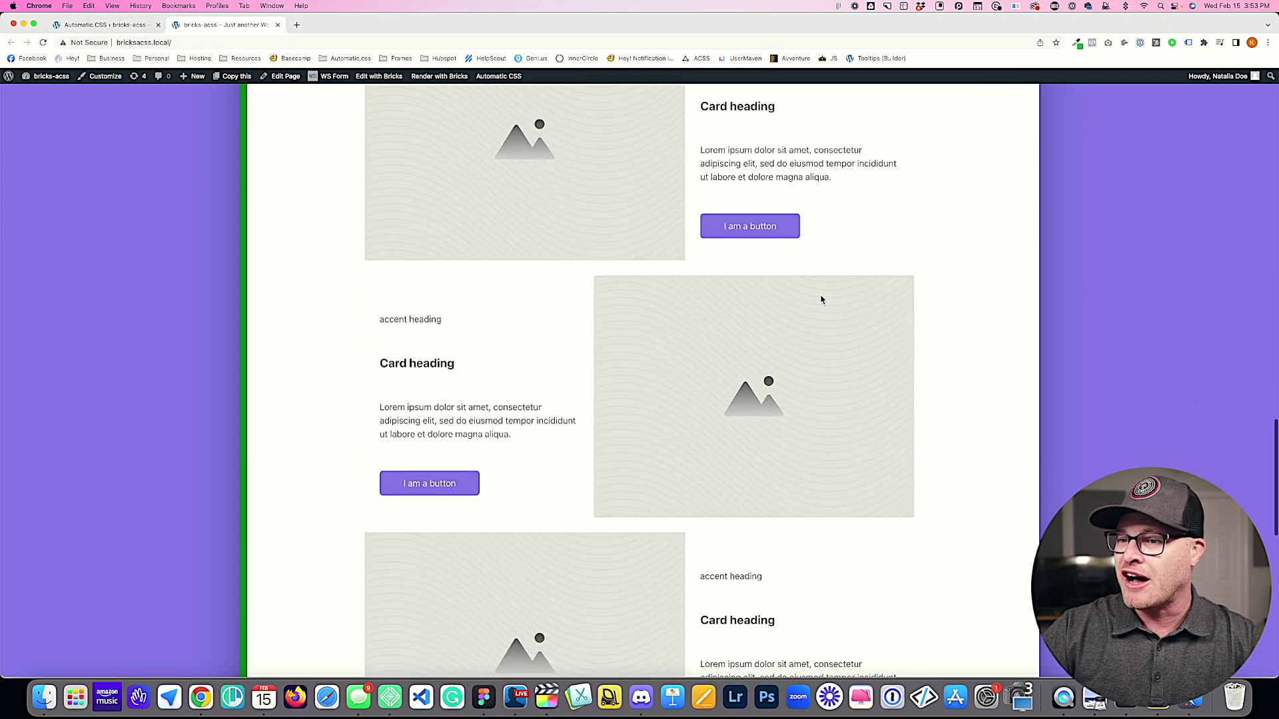
scroll(821, 299, up, 5)
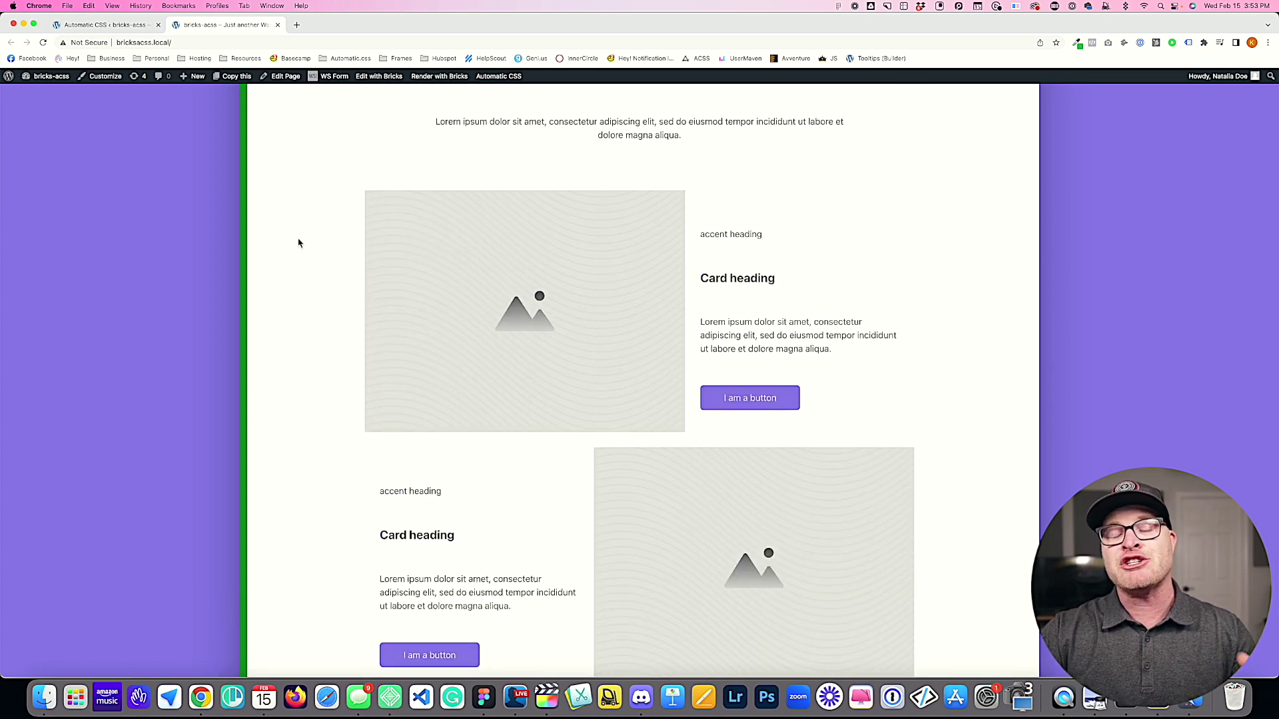
click(106, 25)
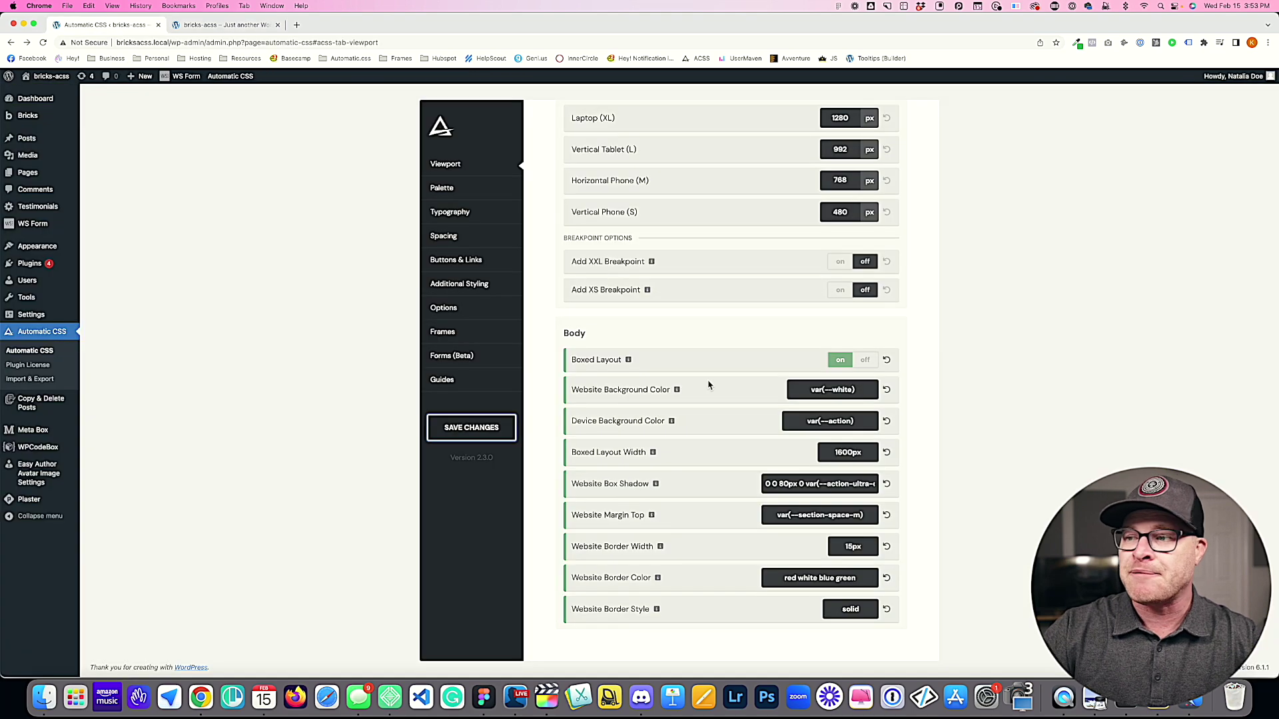
Step: Replace the Website Border Color value in the Body options with var(--action-light) repeated once per side
click(864, 585)
key(super+a)
key(BackSpace)
key(super+v)
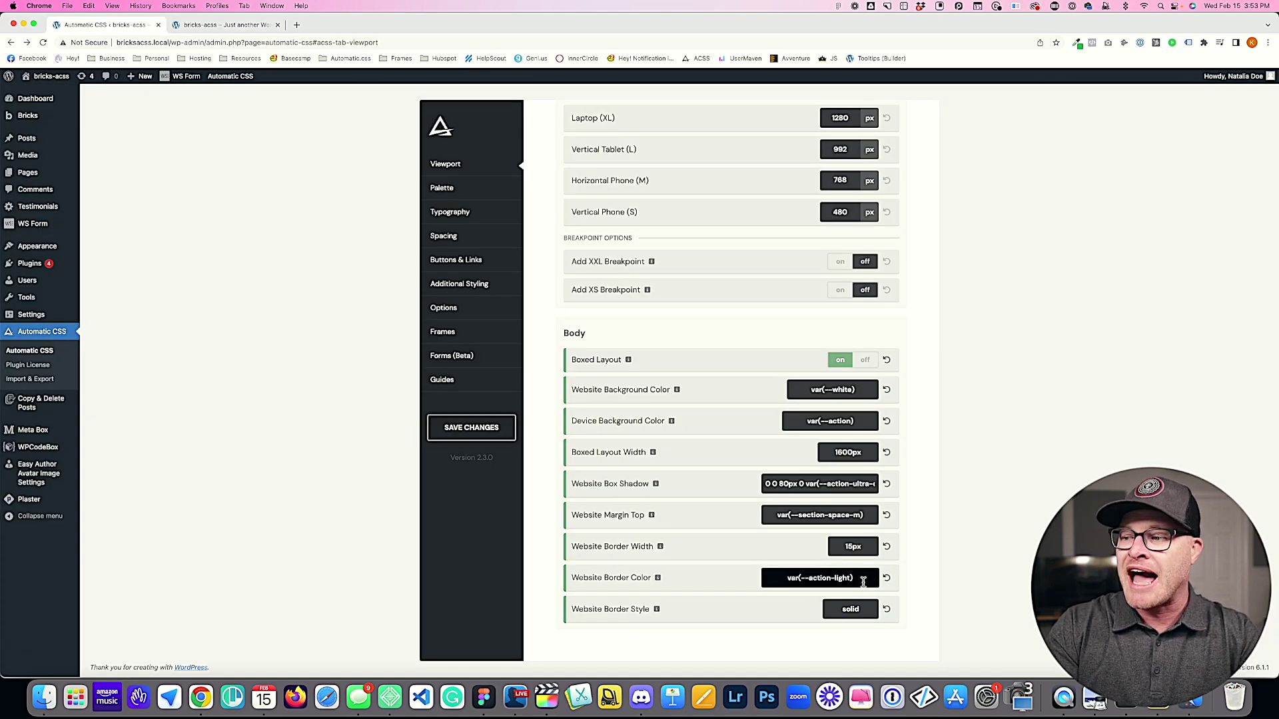
key(super+v)
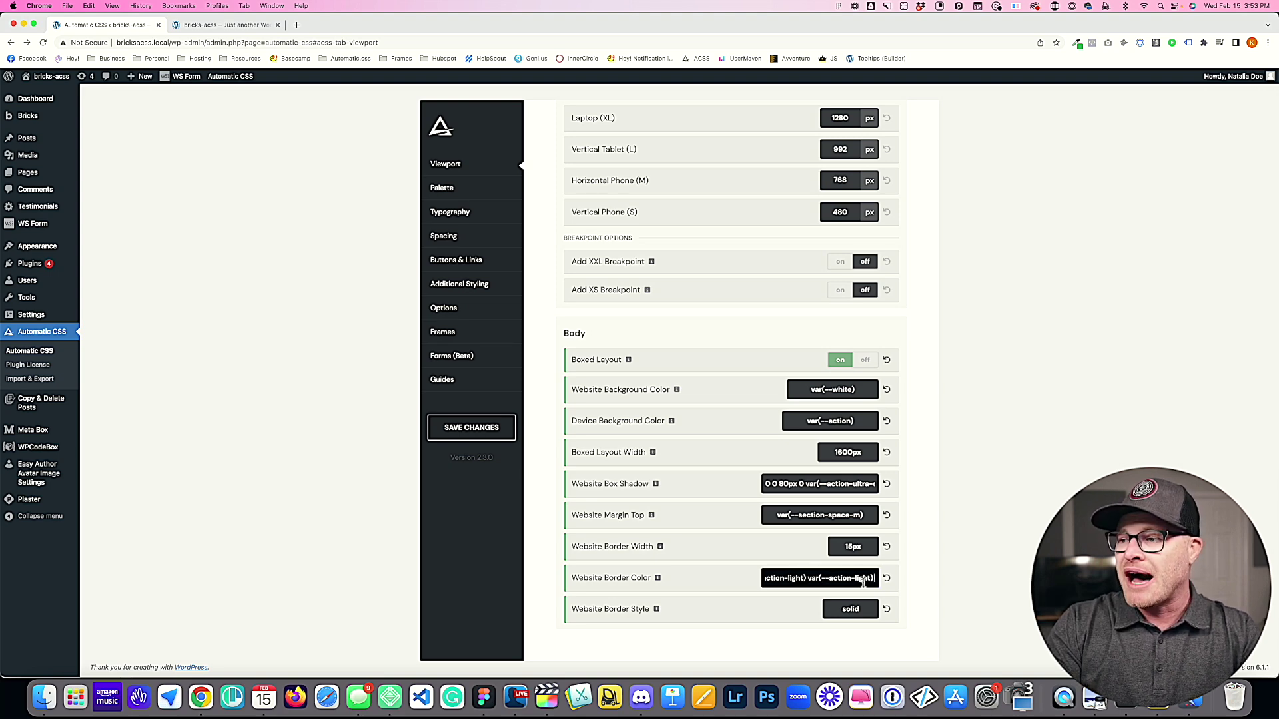
Step: Change the bottom-side value of the Website Border Color to transparent and save the settings
drag(817, 581, 888, 598)
click(797, 580)
key(Left)
key(Delete)
key(Delete)
key(Delete)
key(Delete)
key(Delete)
key(Delete)
key(Delete)
key(Delete)
key(Delete)
key(Delete)
key(Delete)
key(Delete)
key(Delete)
key(Delete)
key(Delete)
key(Delete)
key(Delete)
key(Delete)
key(Delete)
key(Delete)
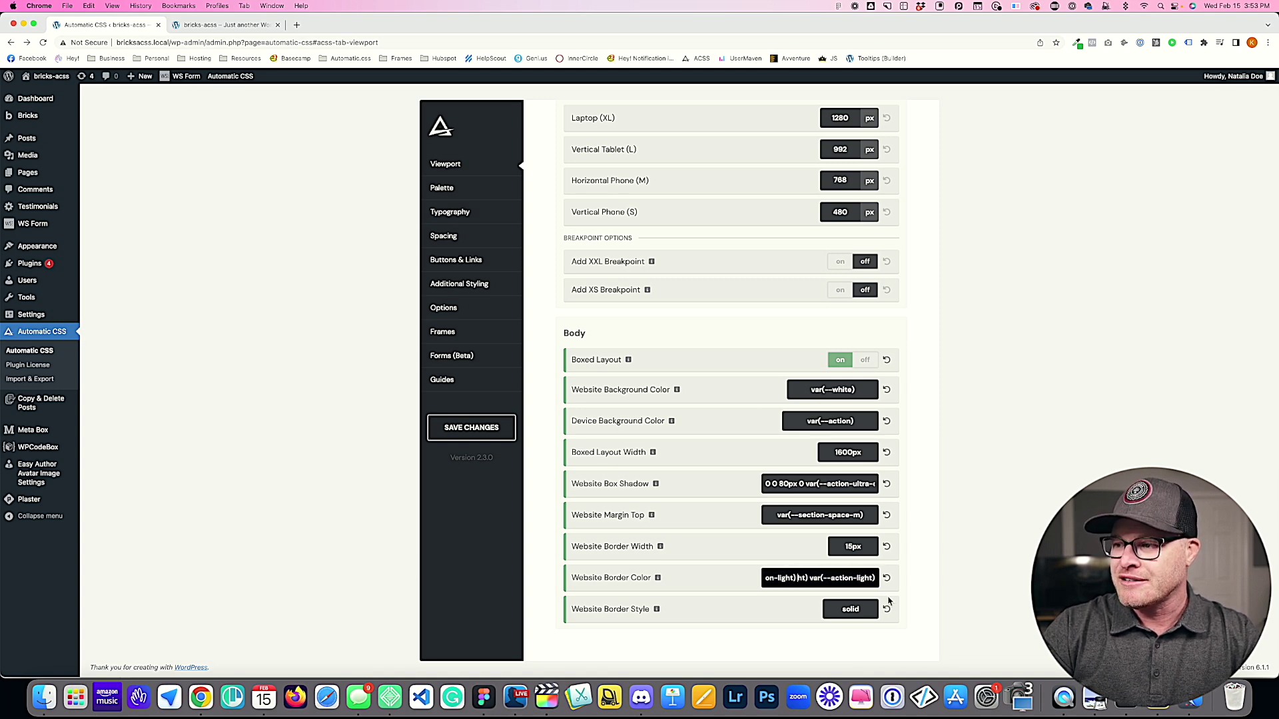
text(transparent var(--a)
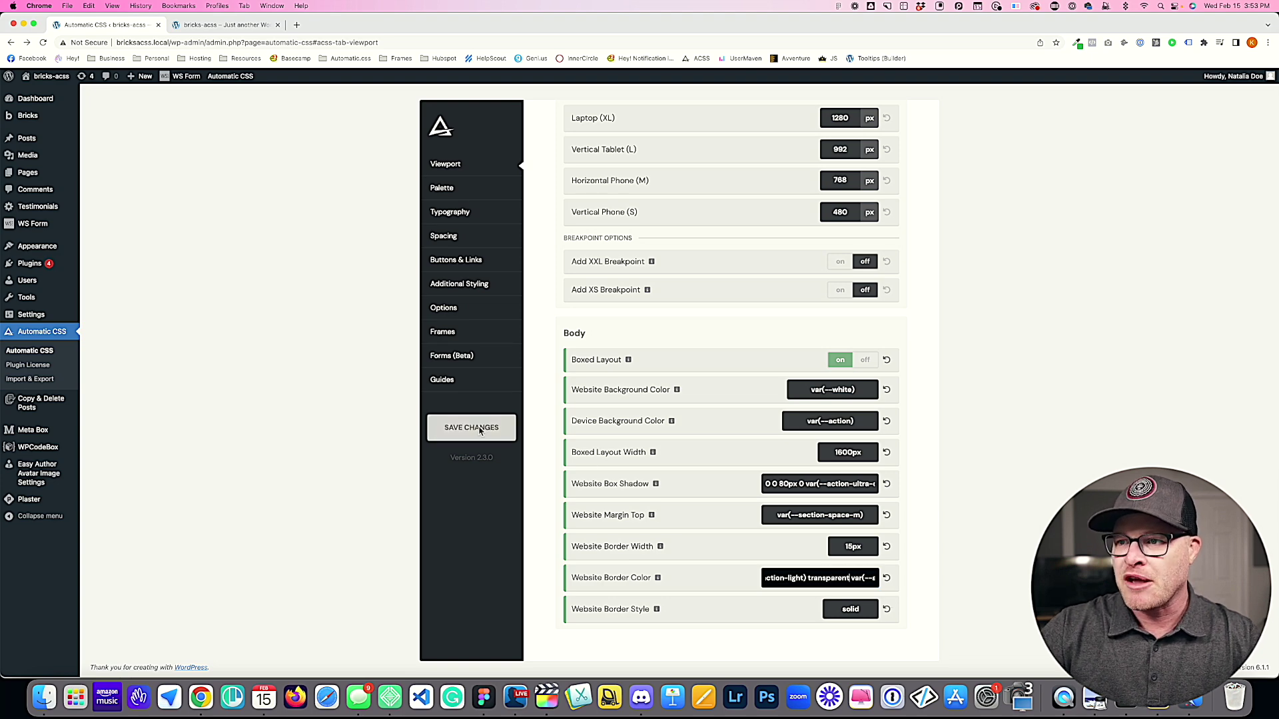
click(474, 428)
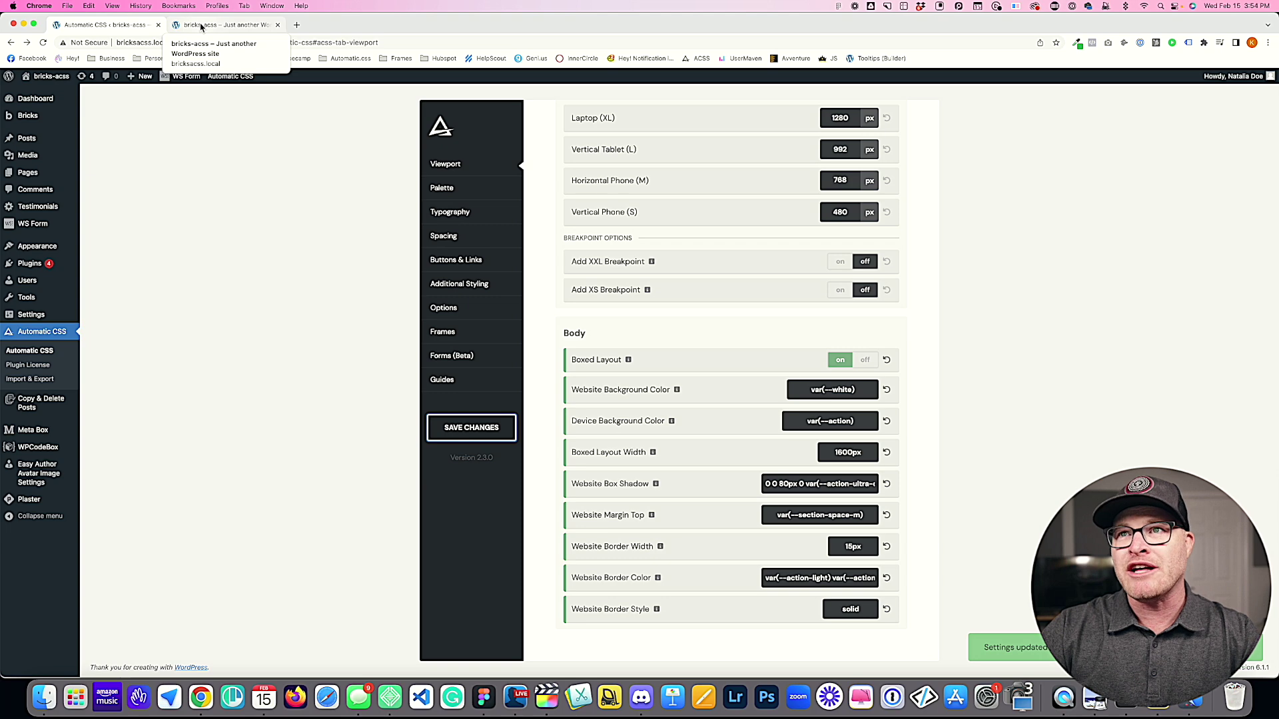
Step: Reload the front page, check the border at the foot of the page, and return to the Automatic CSS settings
click(202, 25)
key(super+r)
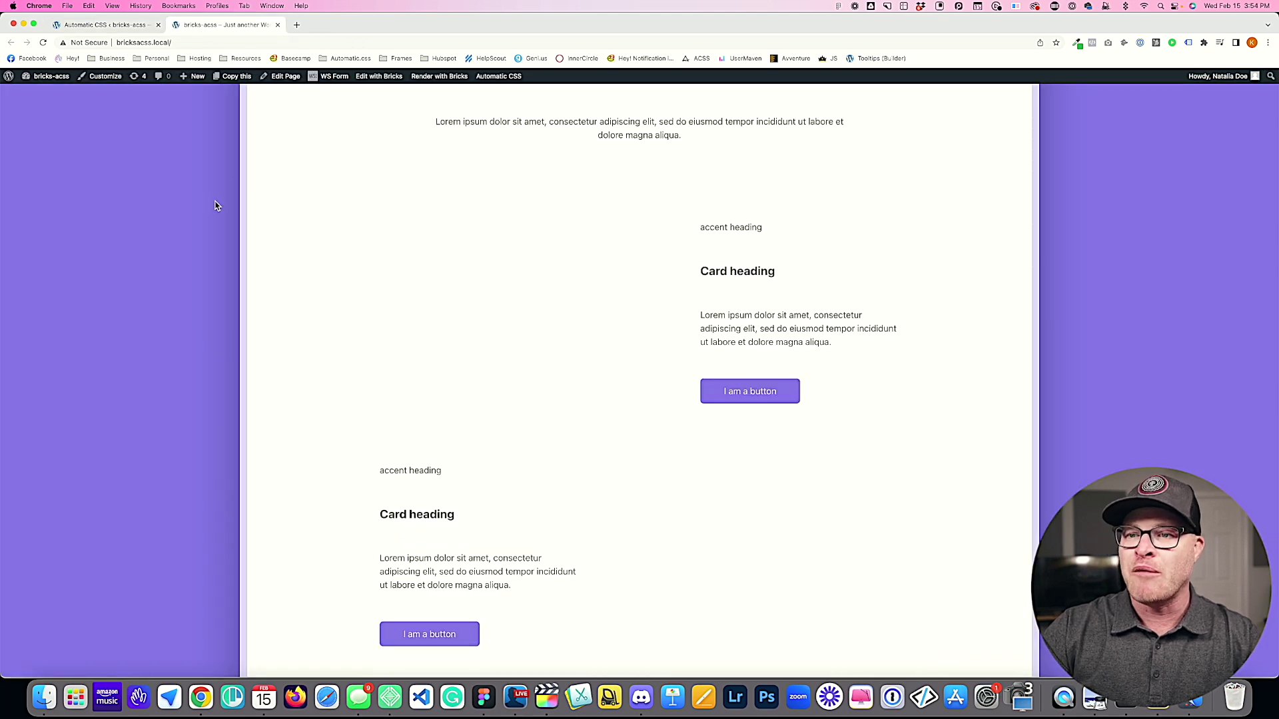
scroll(215, 203, down, 10)
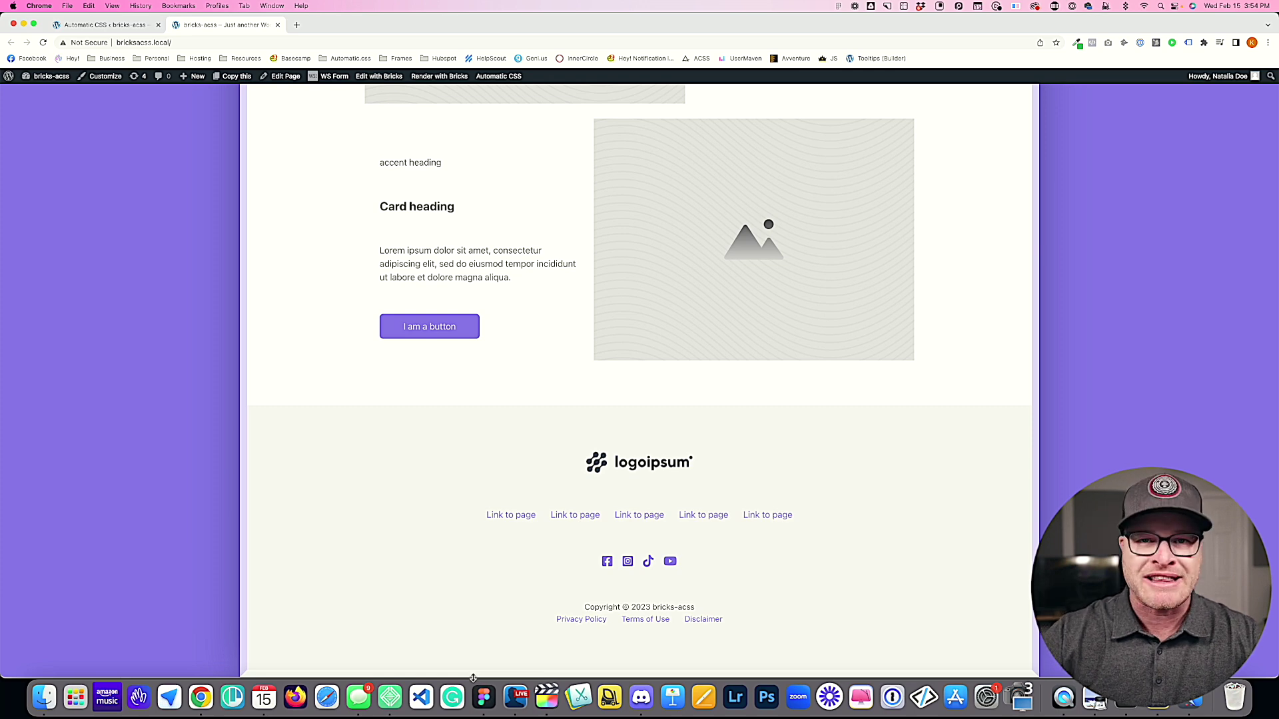
click(106, 24)
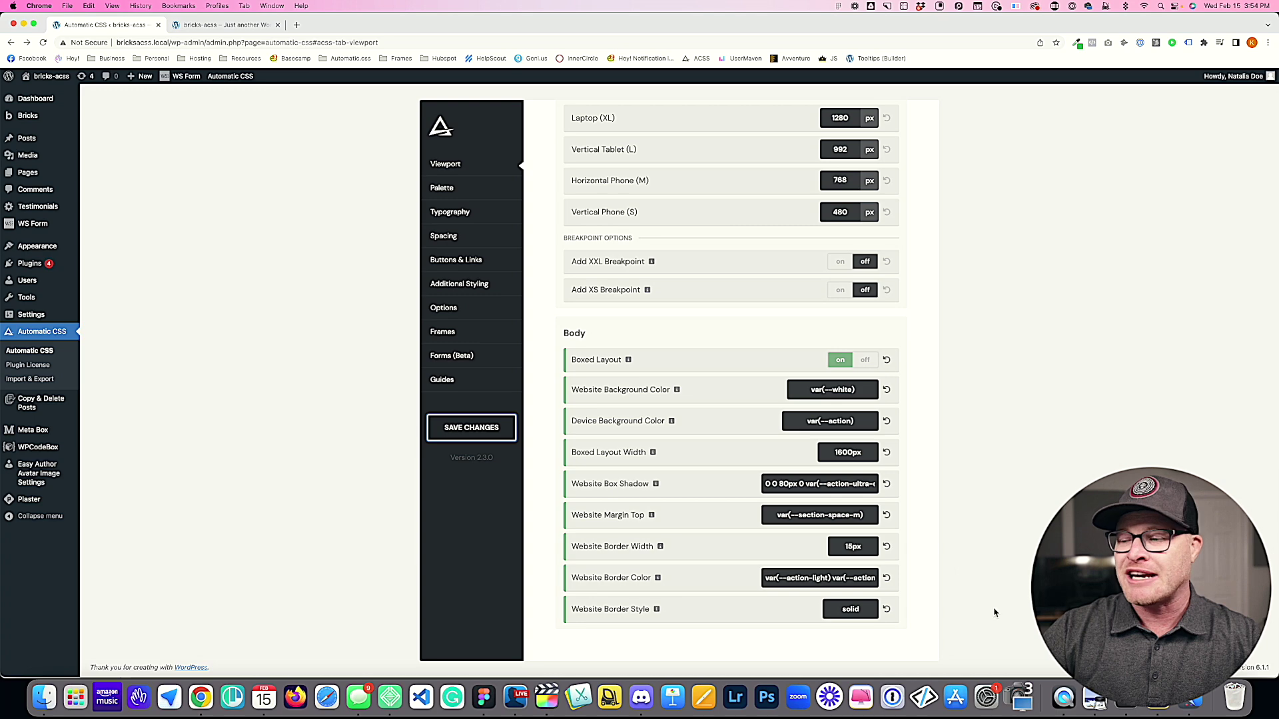
Step: Replace the transparent entry in the Website Border Color with var(--action-light) and save the settings
double_click(850, 608)
click(843, 579)
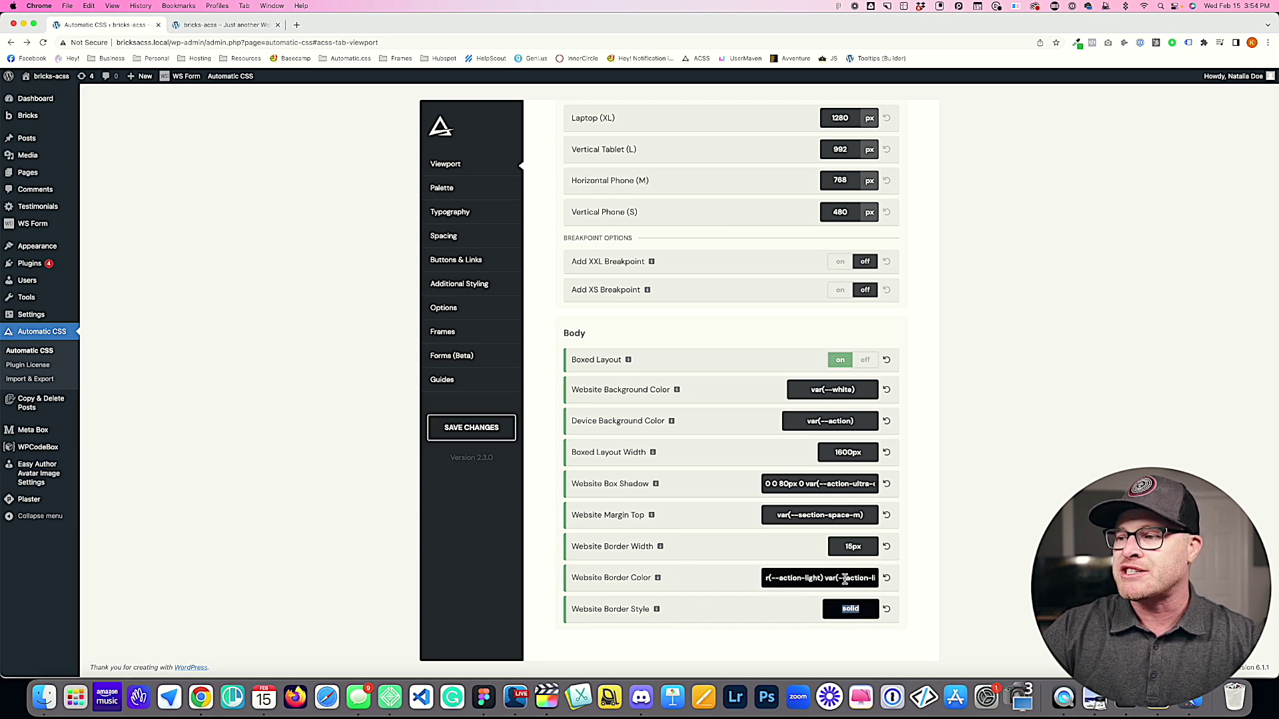
double_click(835, 578)
text(var(--))
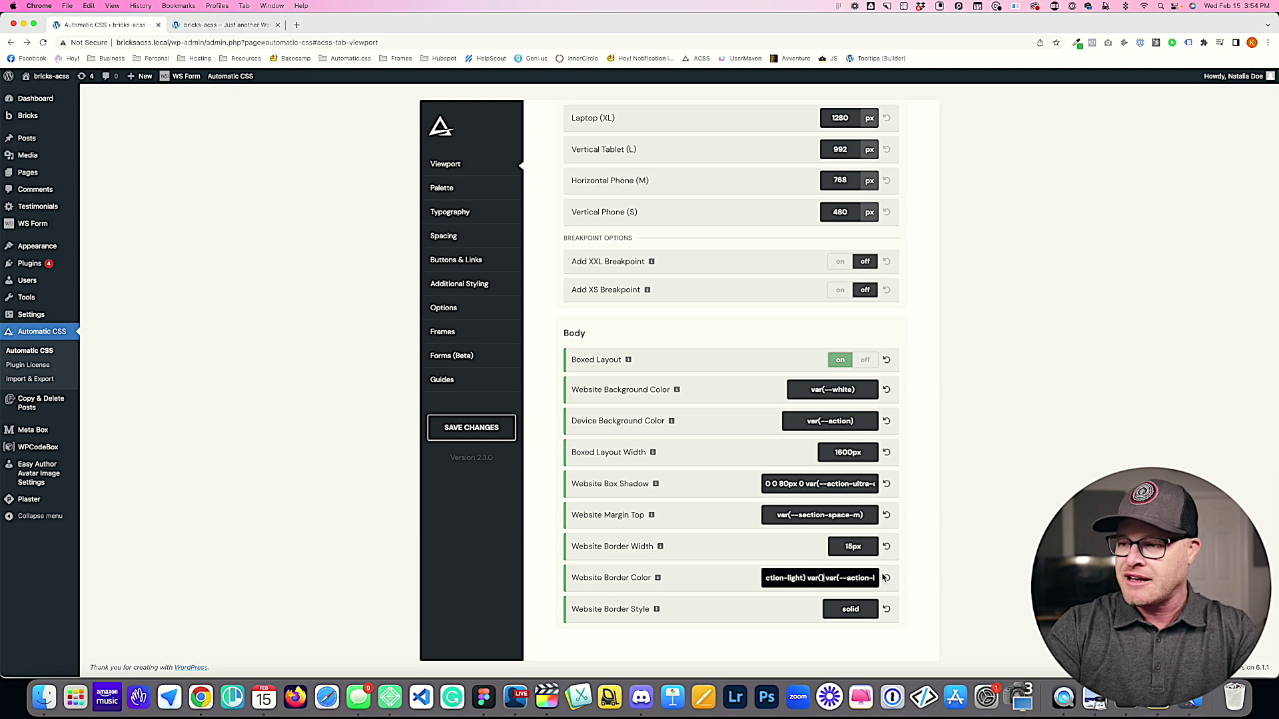
text(action)
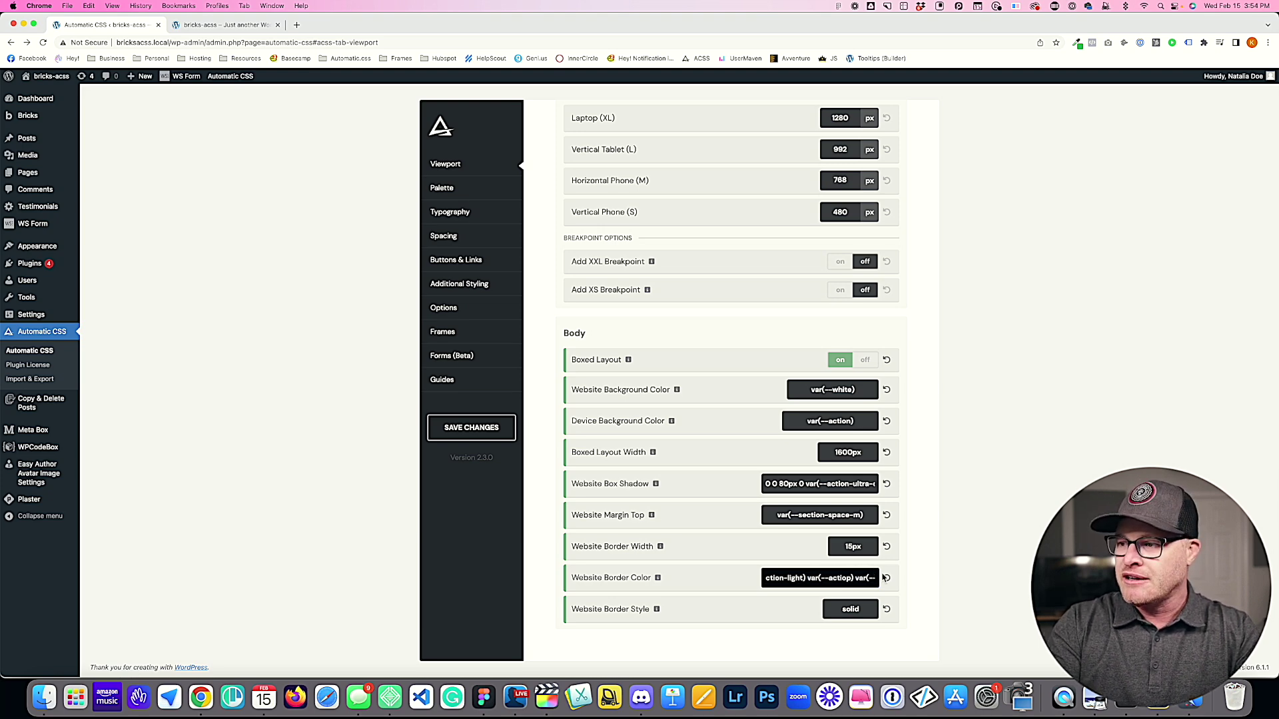
text(-light)
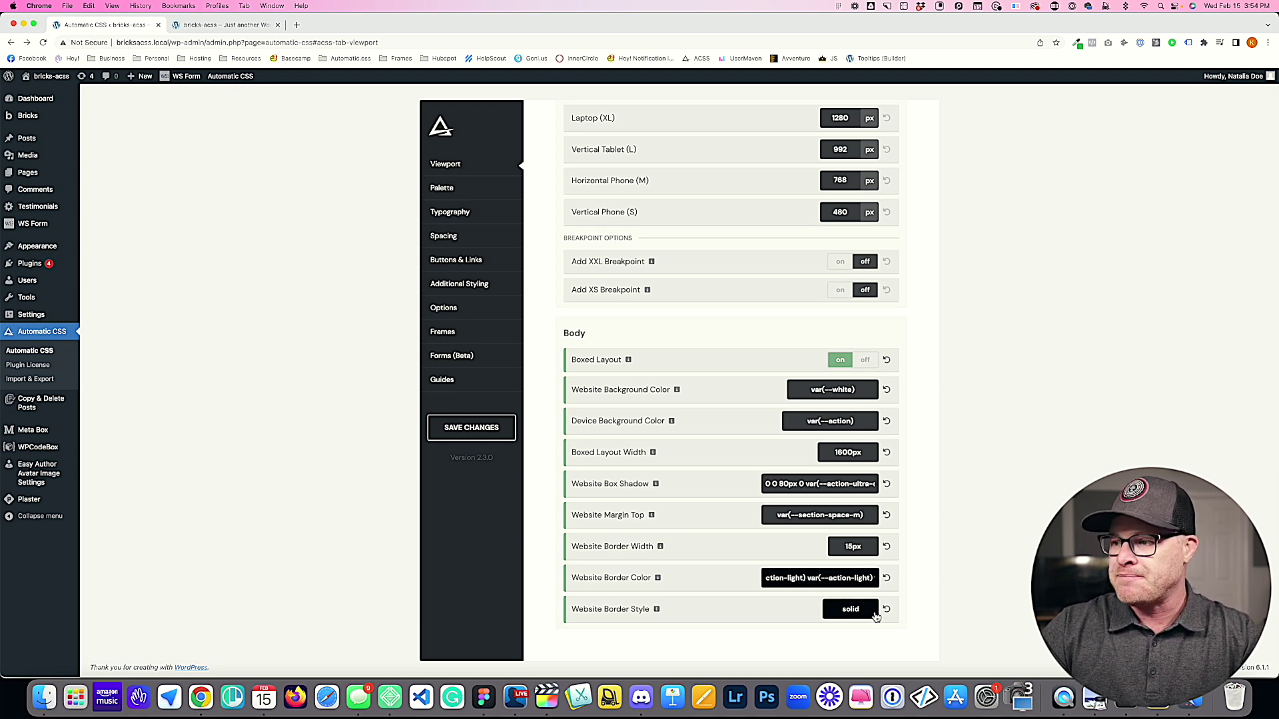
click(471, 428)
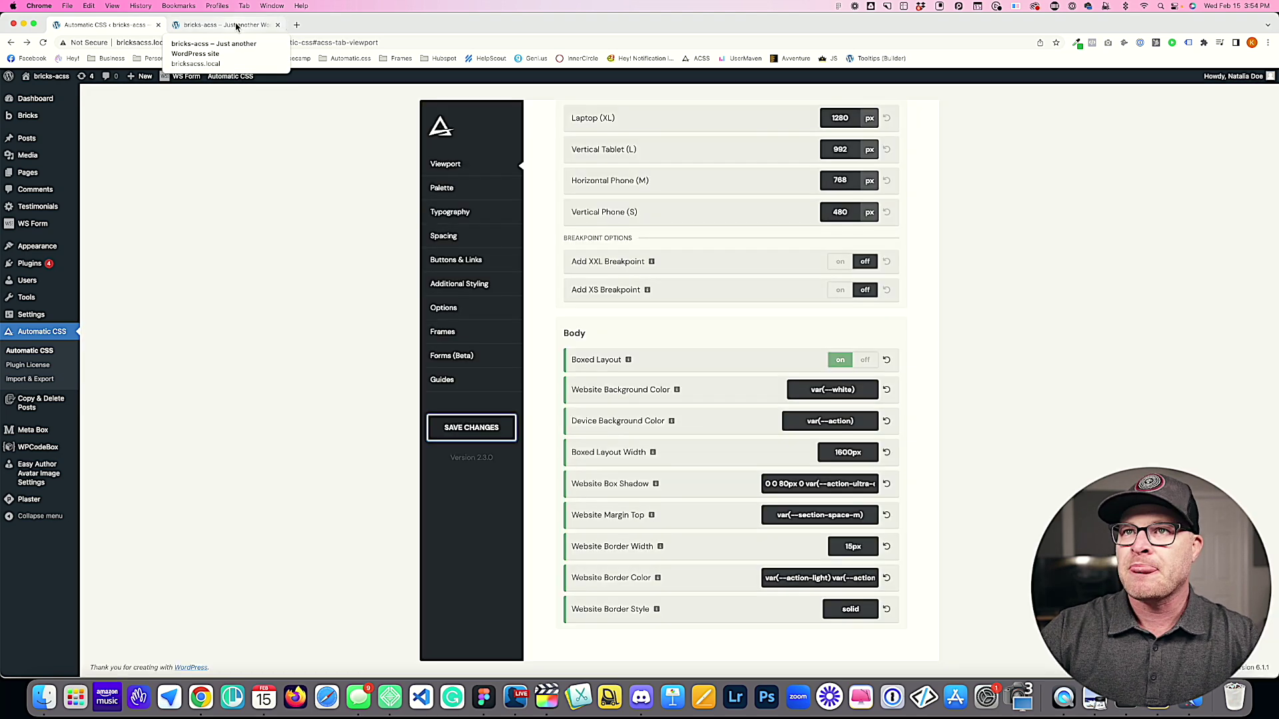
Step: Reload the front page to check the bottom border below the footer, and go back to the Automatic CSS settings
click(237, 27)
key(super+r)
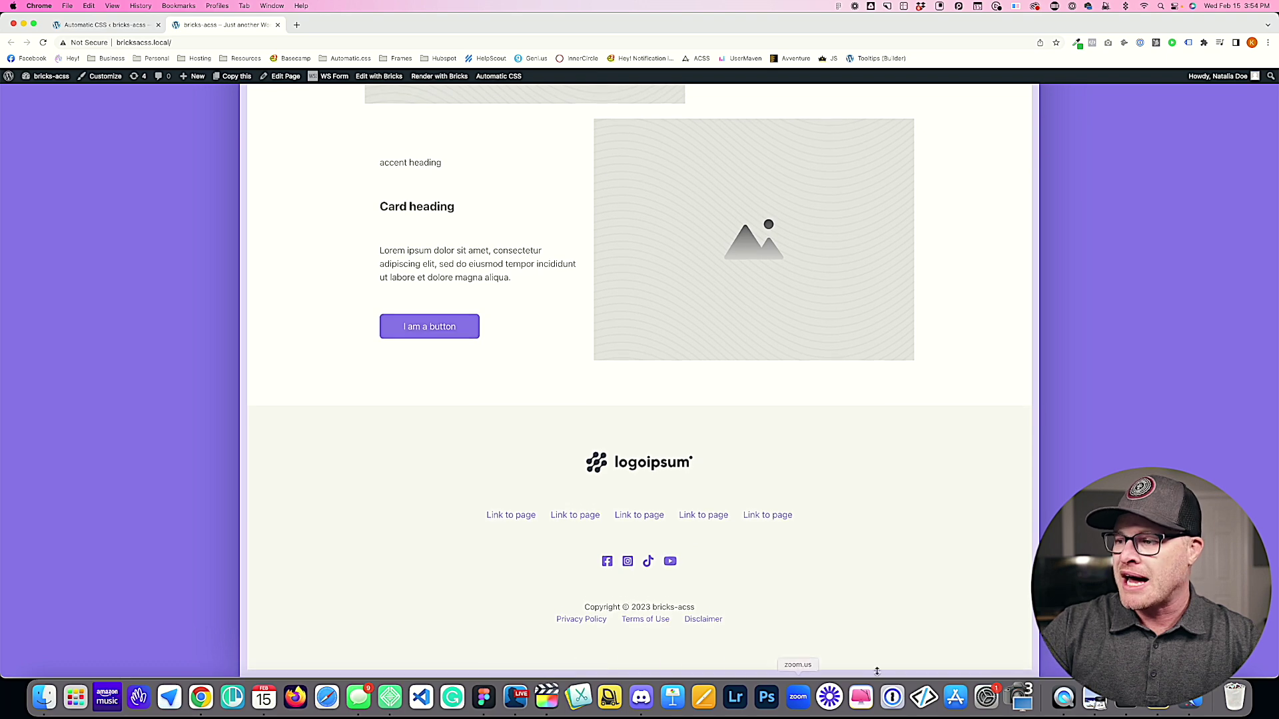
click(100, 25)
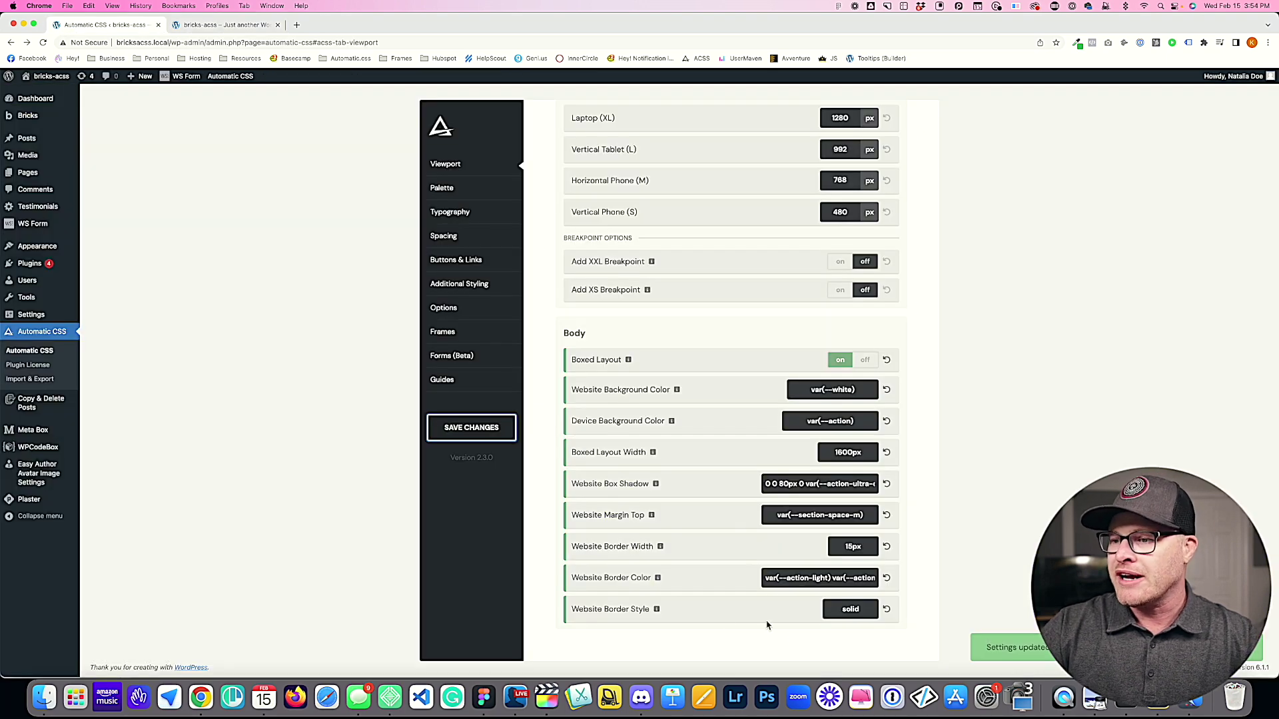
Step: Set the Website Border Style to solid dotted dashed inset, one style per side, and save the settings
double_click(851, 608)
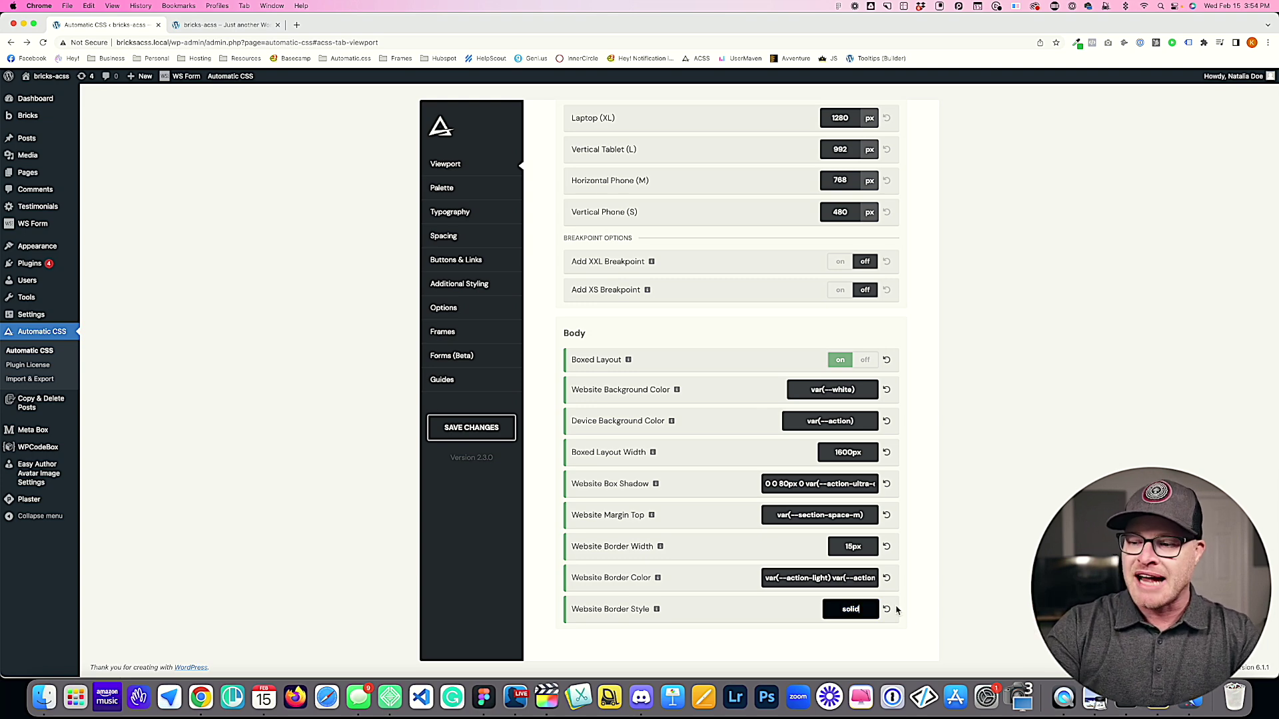
text(dotte)
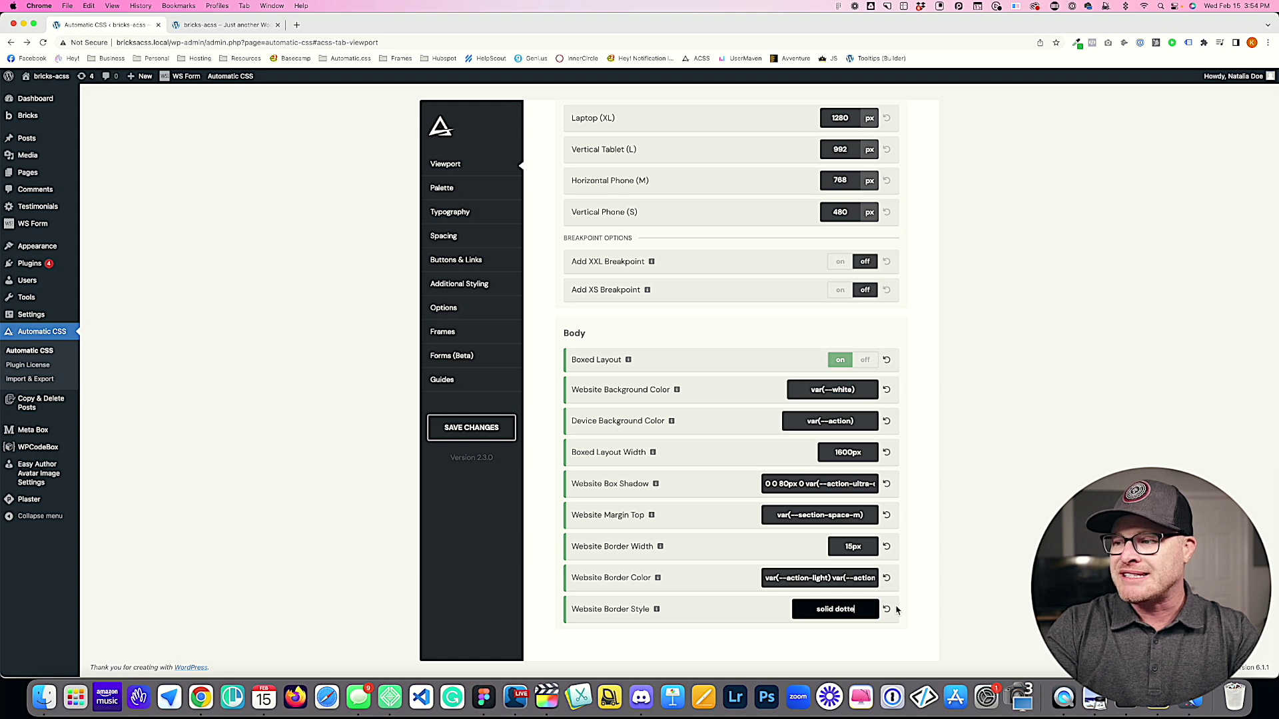
text(d da)
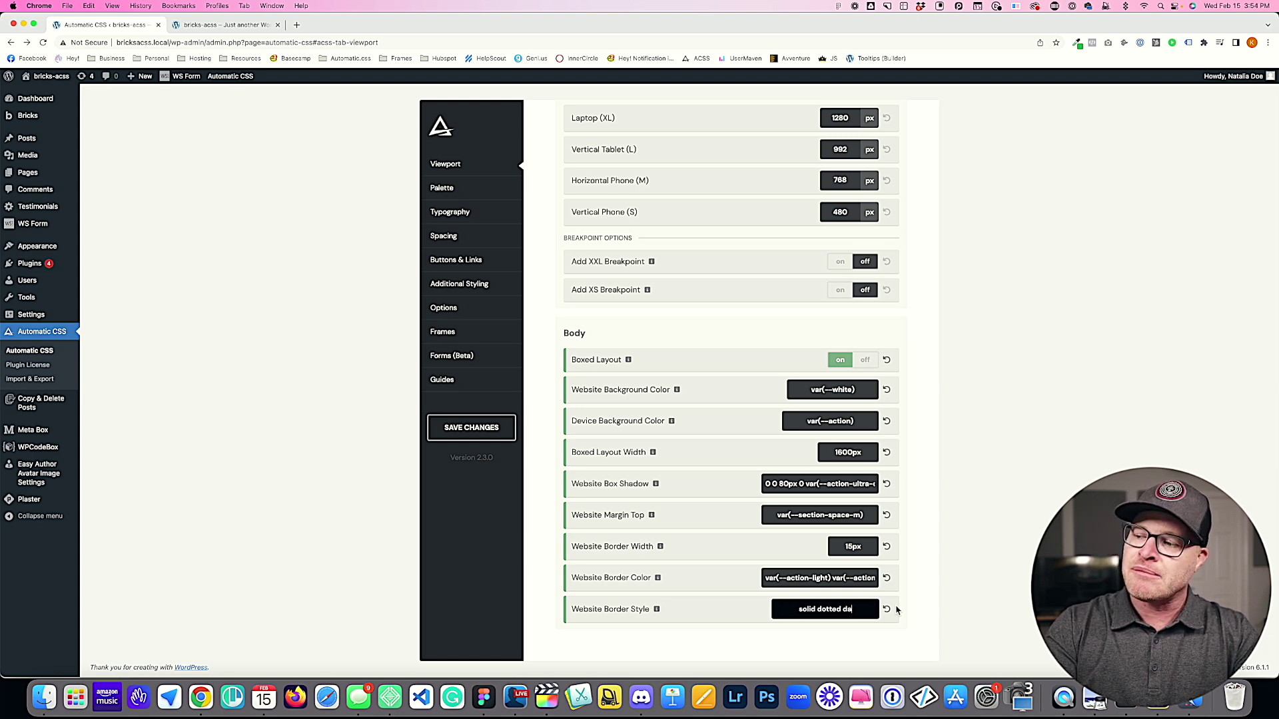
text(shed inset)
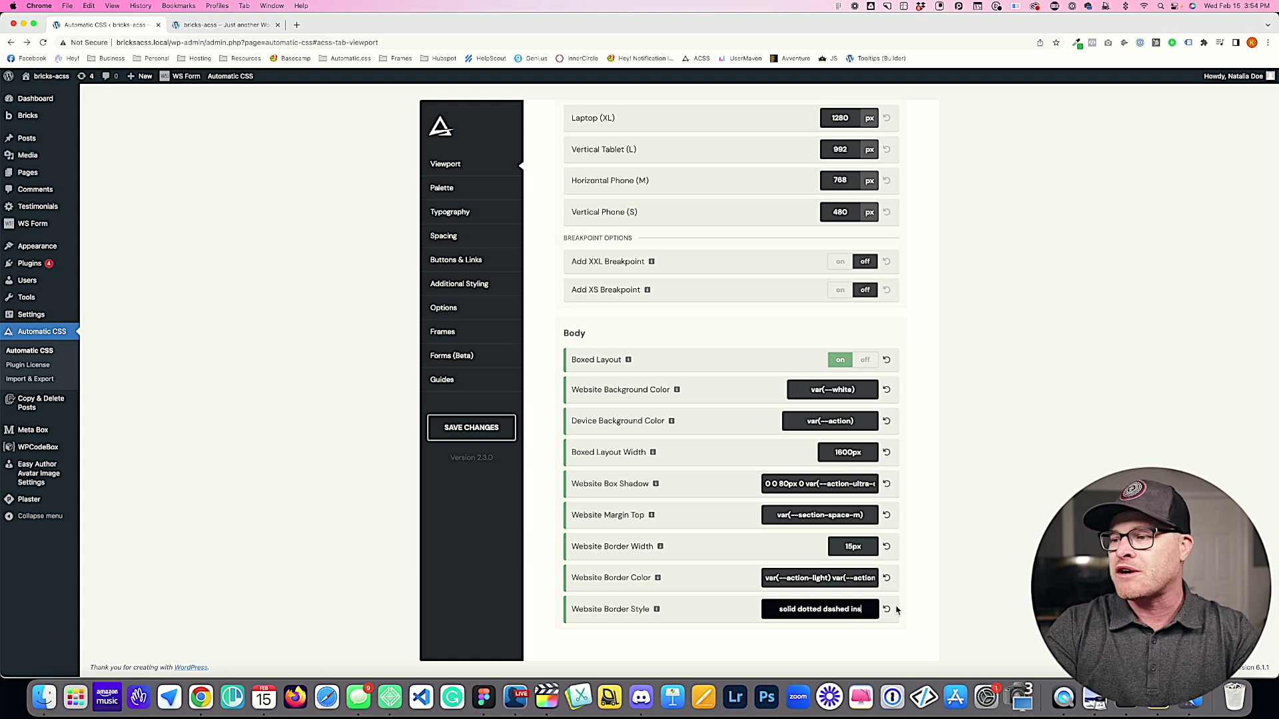
click(472, 436)
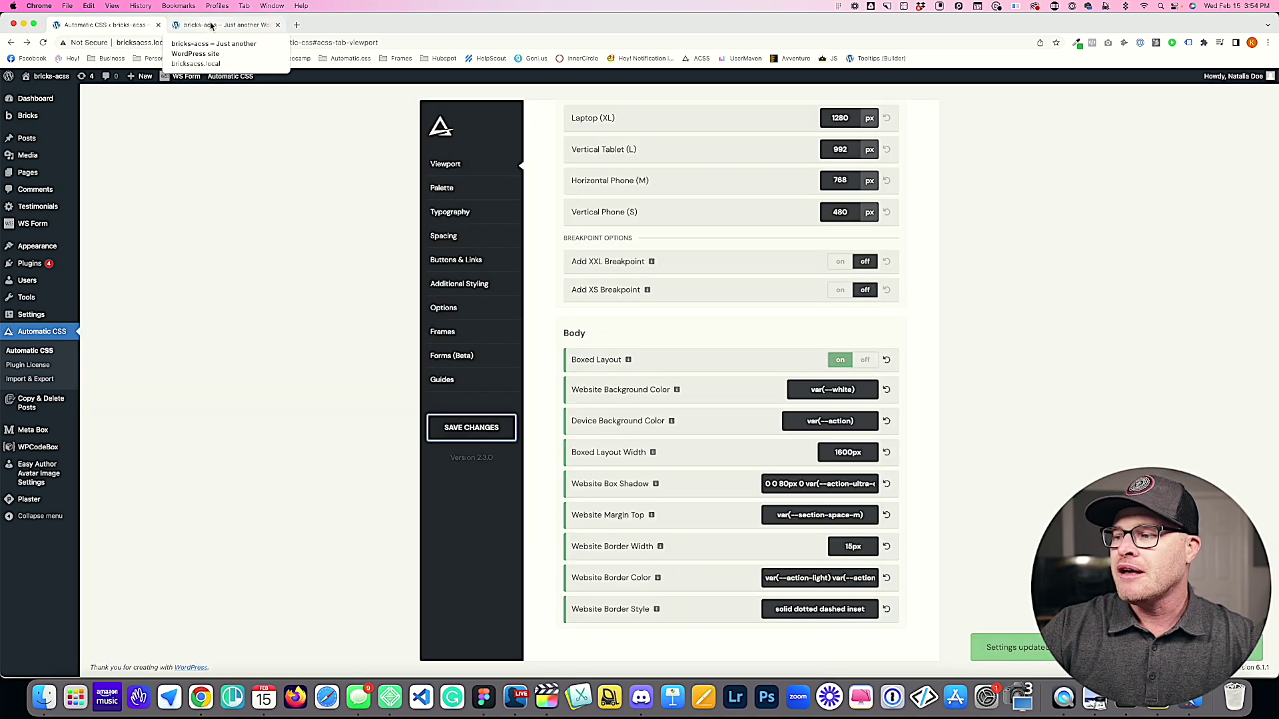
Step: Review the border style on each side of the box on the refreshed front page and return to the Automatic CSS settings
click(211, 24)
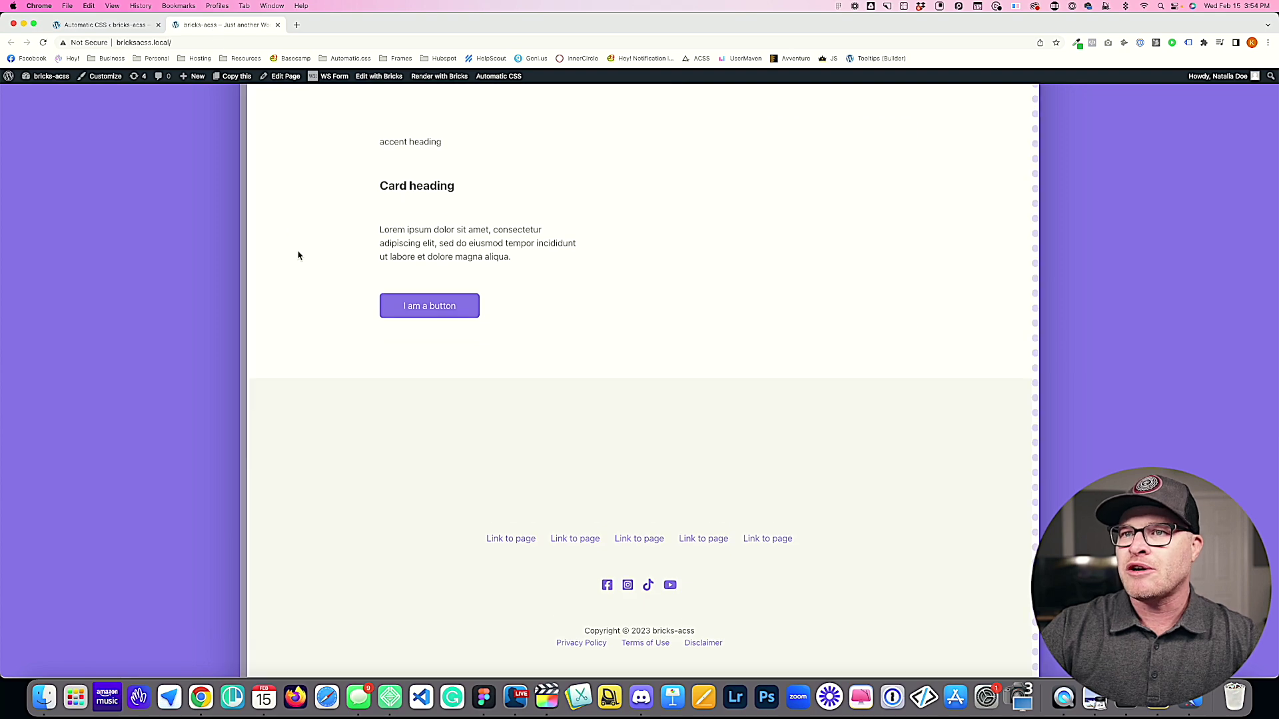
scroll(298, 246, up, 10)
scroll(297, 246, up, 5)
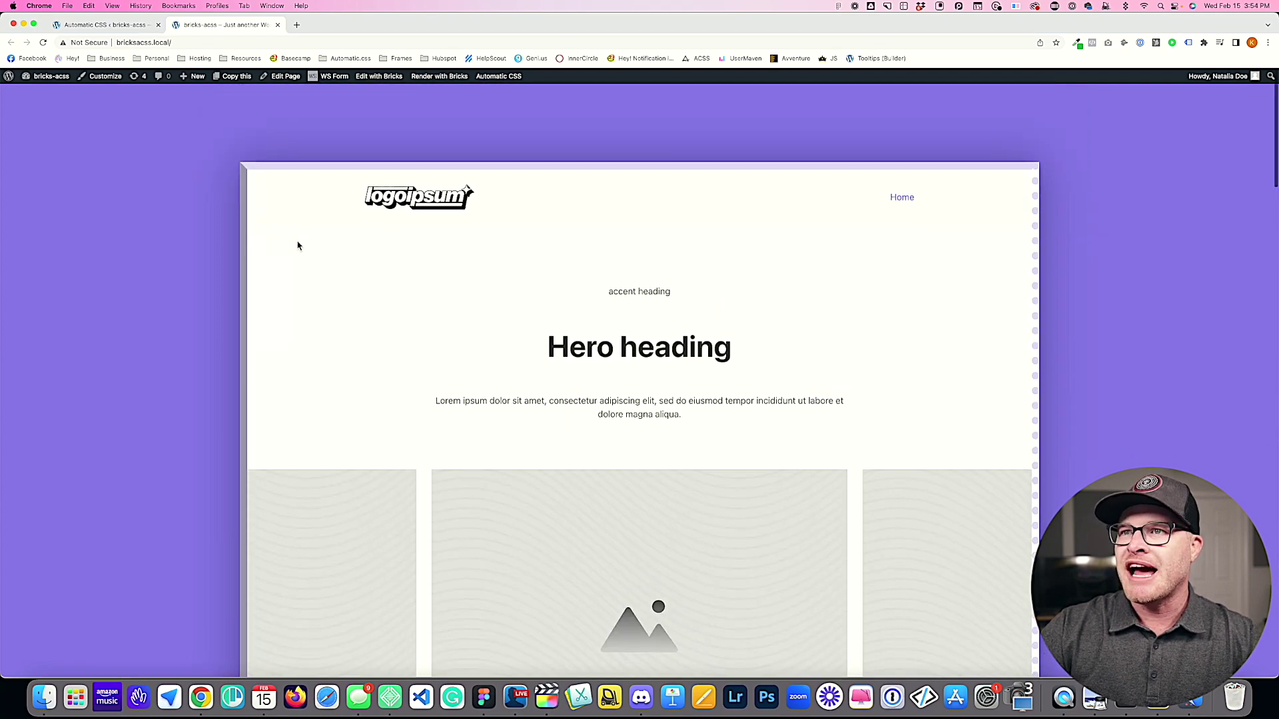
scroll(1035, 201, down, 20)
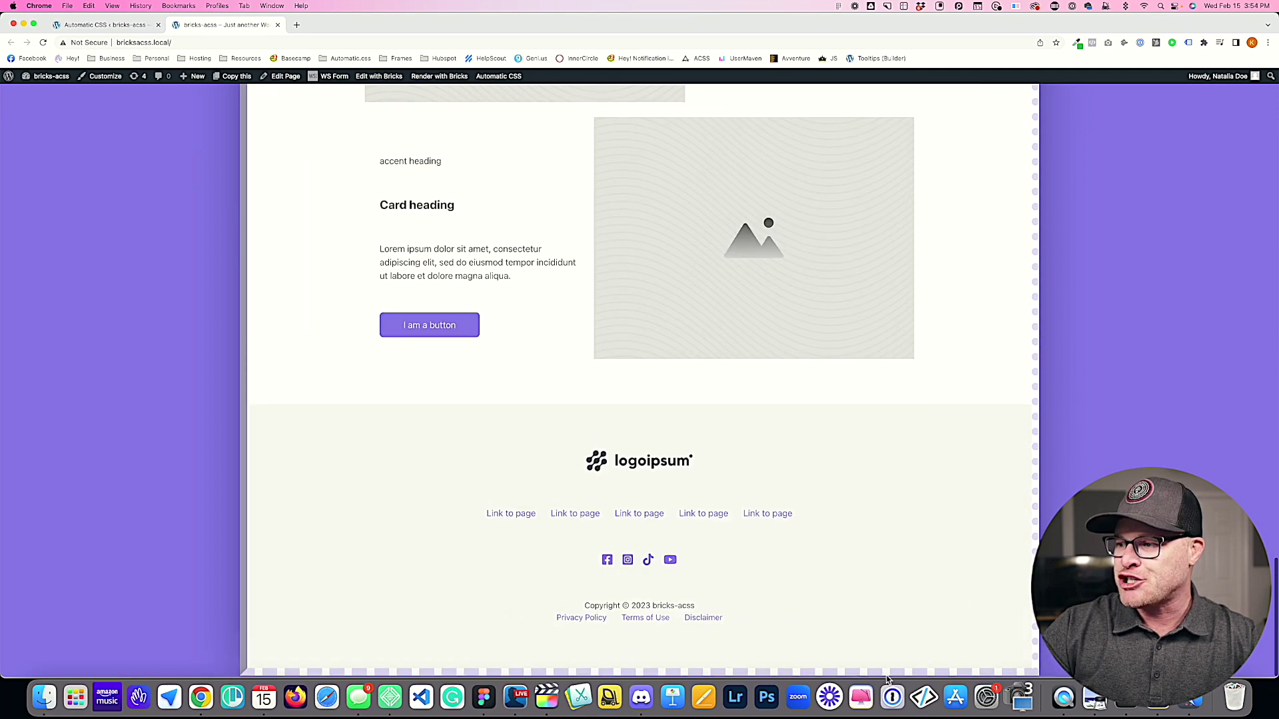
click(105, 25)
Step: Set the Website Border Style to solid solid none solid and save the settings
triple_click(857, 611)
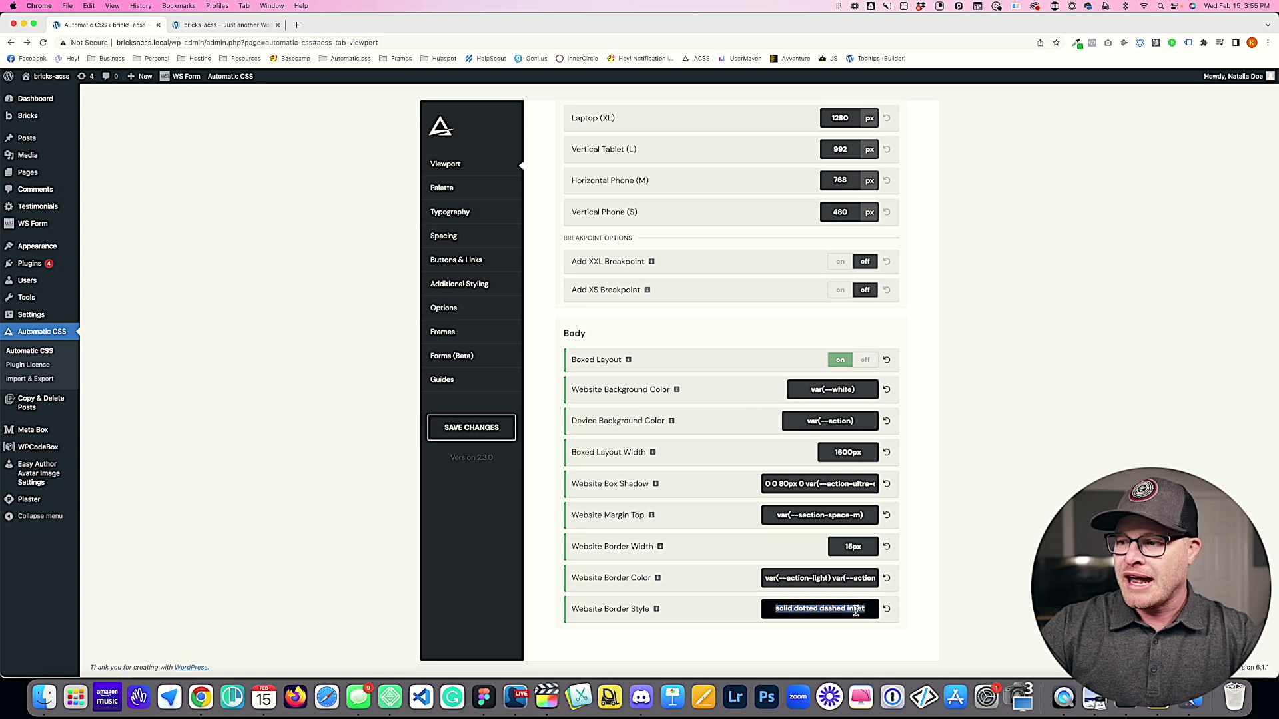
key(BackSpace)
text(solid solid none solid)
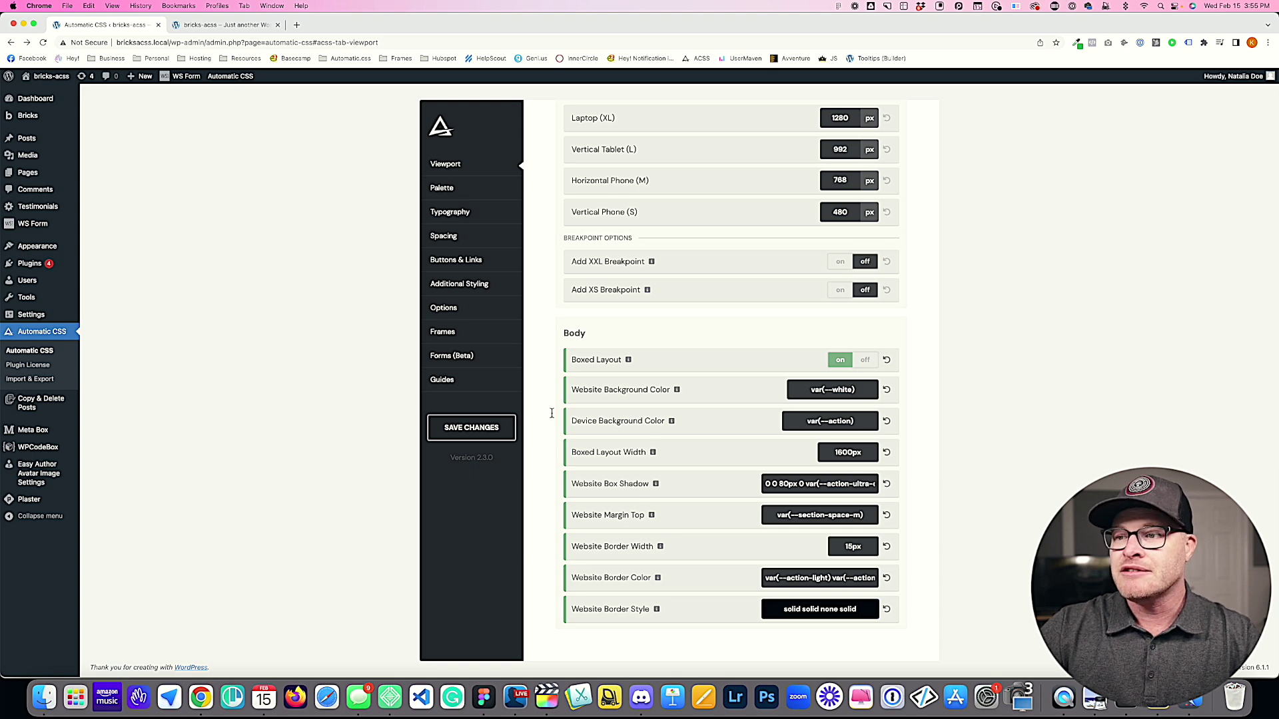
click(480, 439)
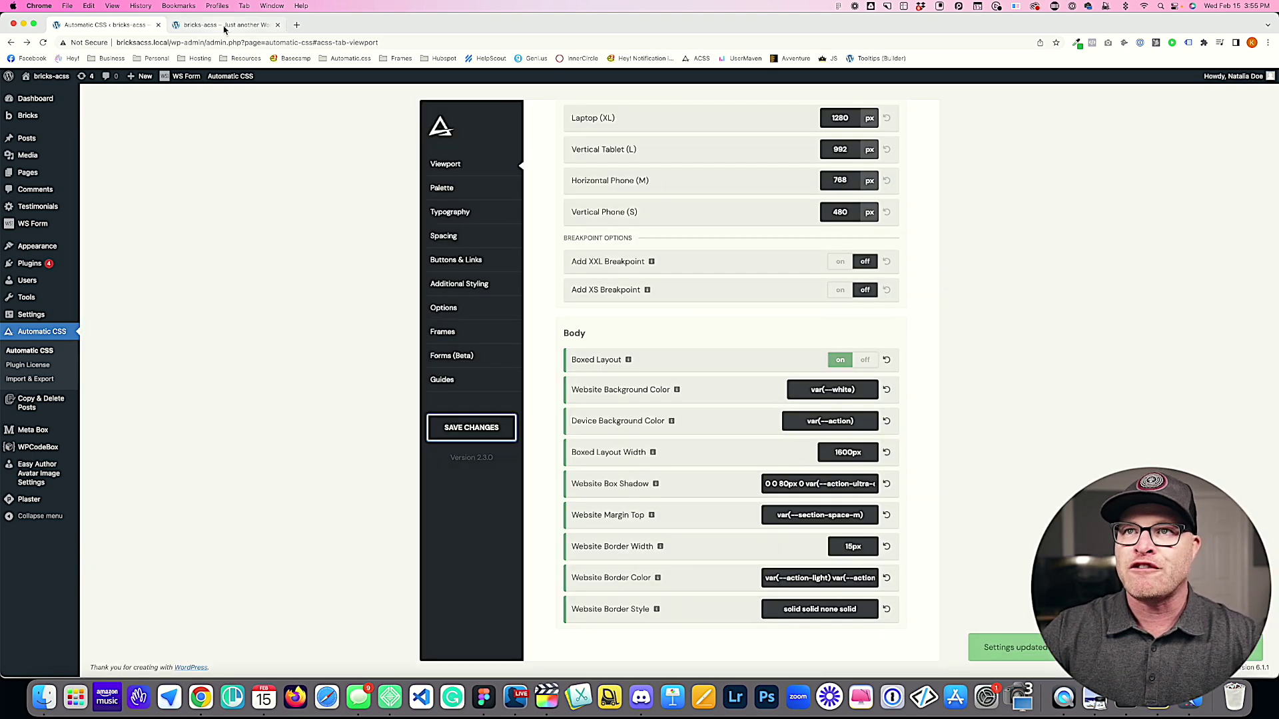
Step: Reload the front page, inspect the border from the header down to the footer, and return to the Automatic CSS settings
click(222, 24)
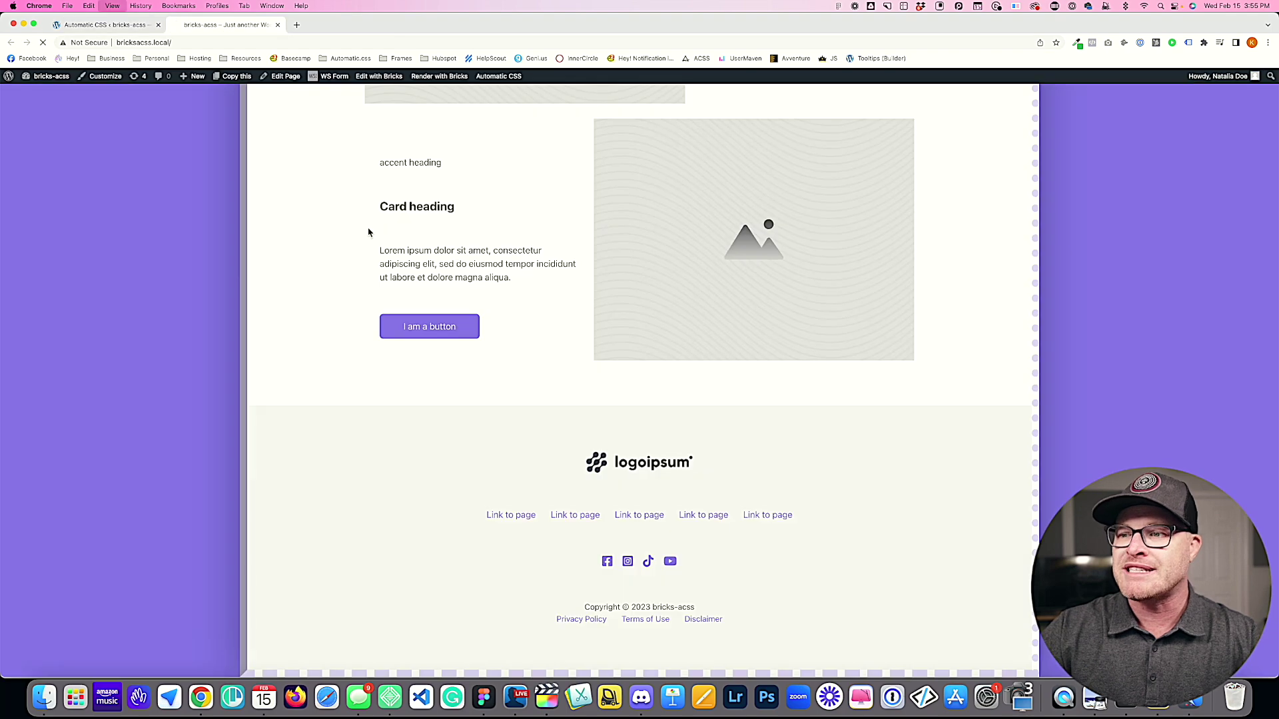
key(super+r)
scroll(488, 325, up, 5)
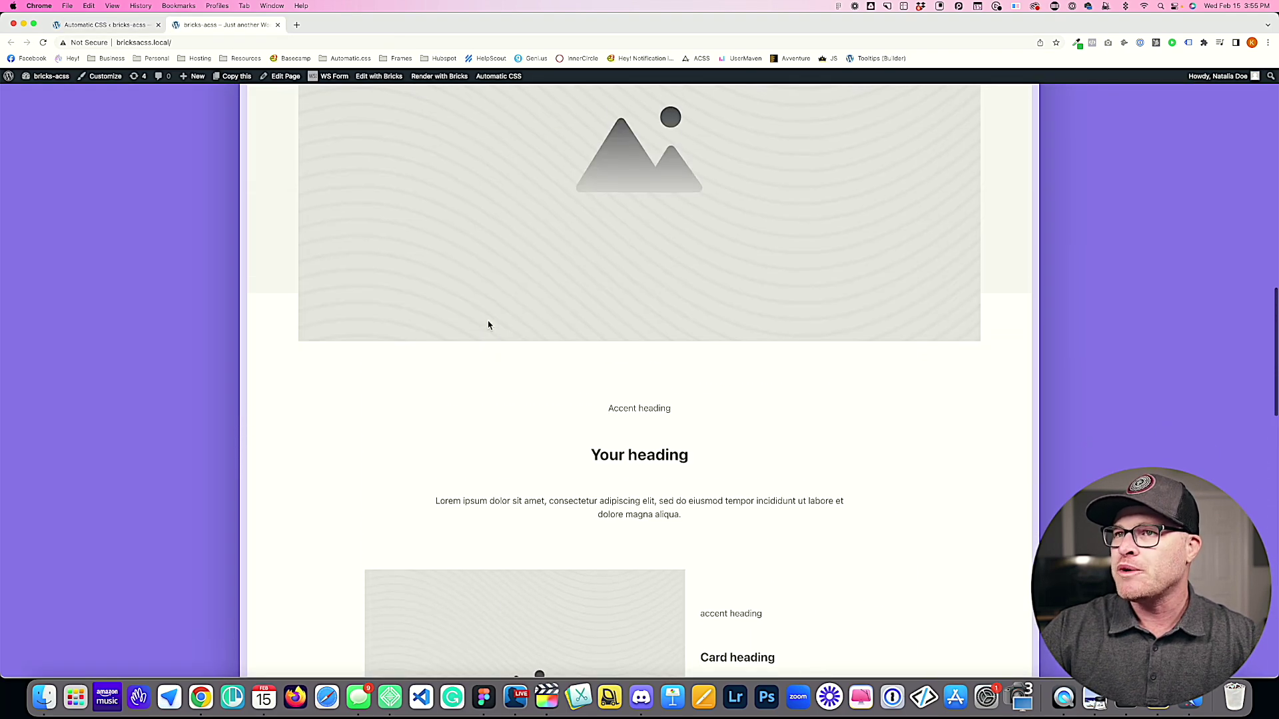
scroll(488, 325, up, 8)
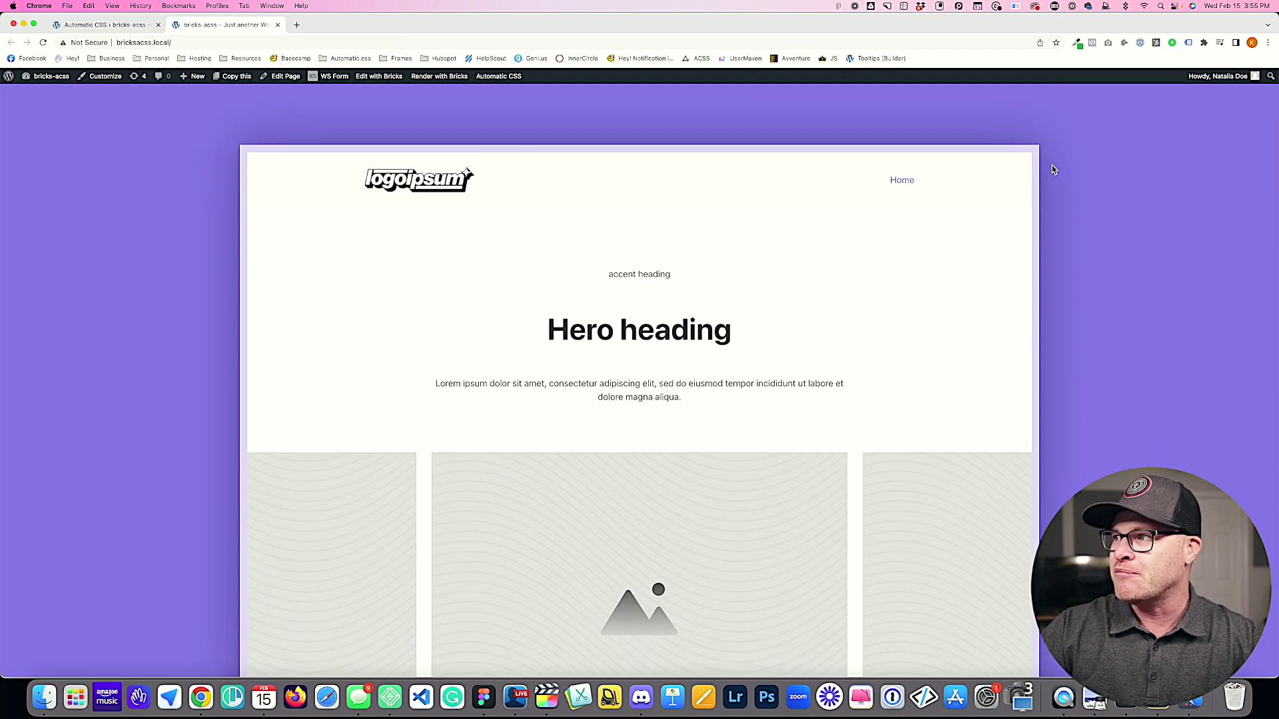
scroll(705, 185, down, 10)
scroll(706, 181, down, 10)
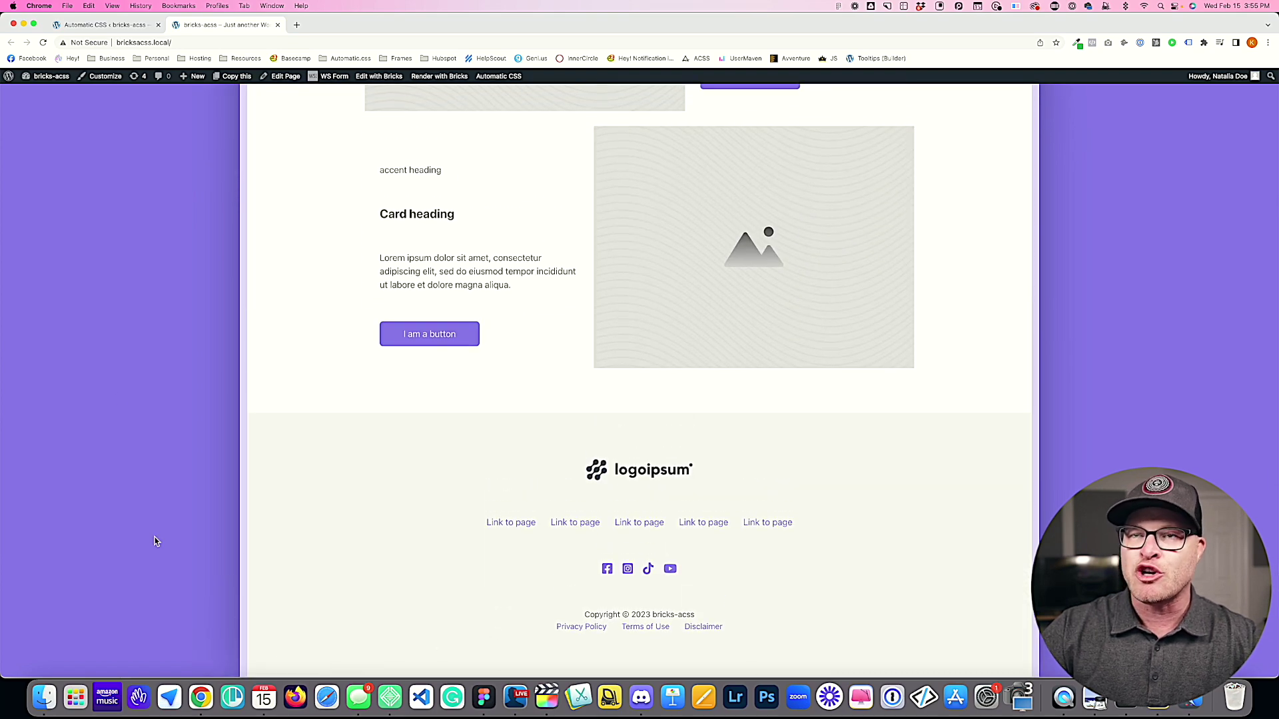
click(107, 24)
Step: Review the Website Border Style, Website Border Color and Website Border Width entries in the Body options
click(852, 608)
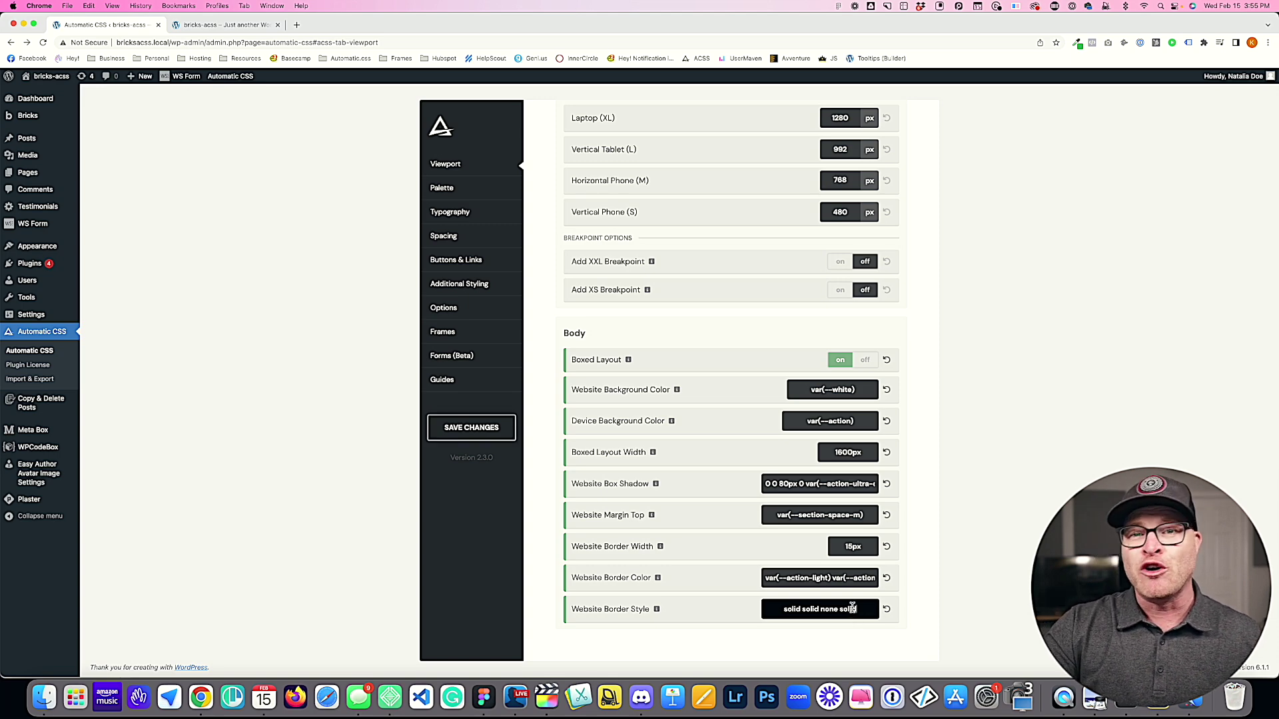
scroll(852, 609, up, 1)
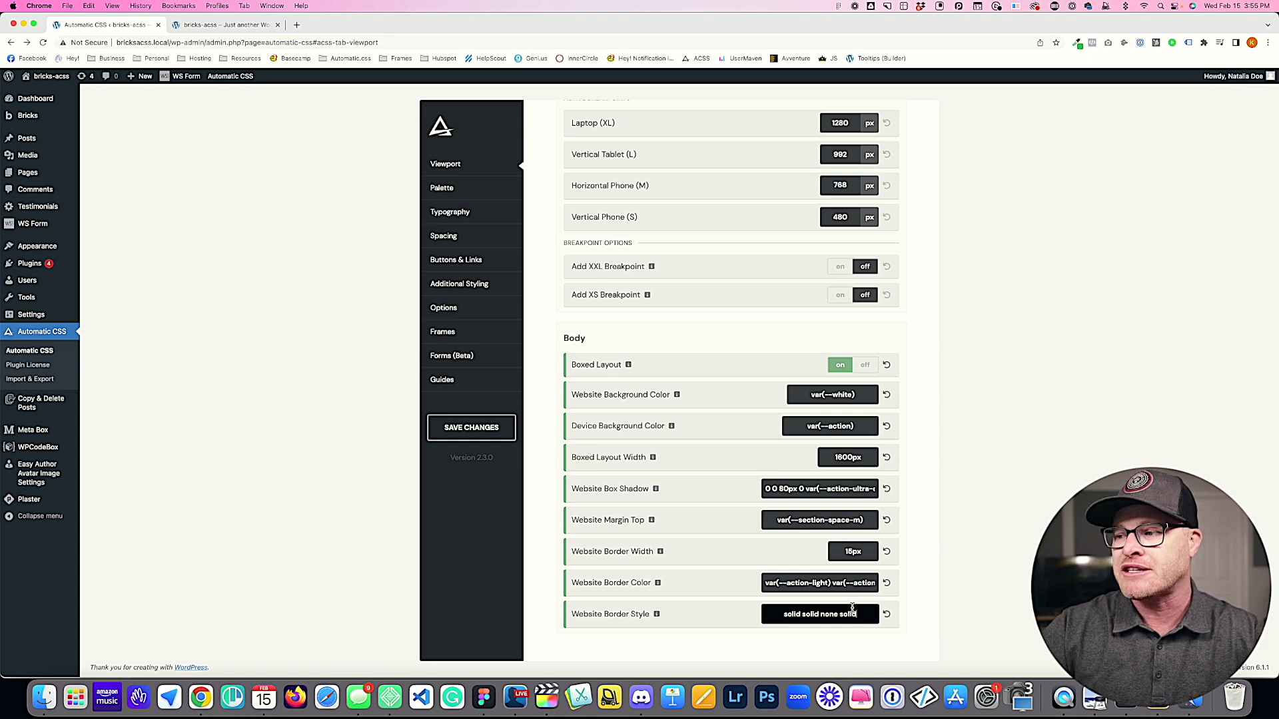
triple_click(866, 582)
drag(865, 583, 874, 582)
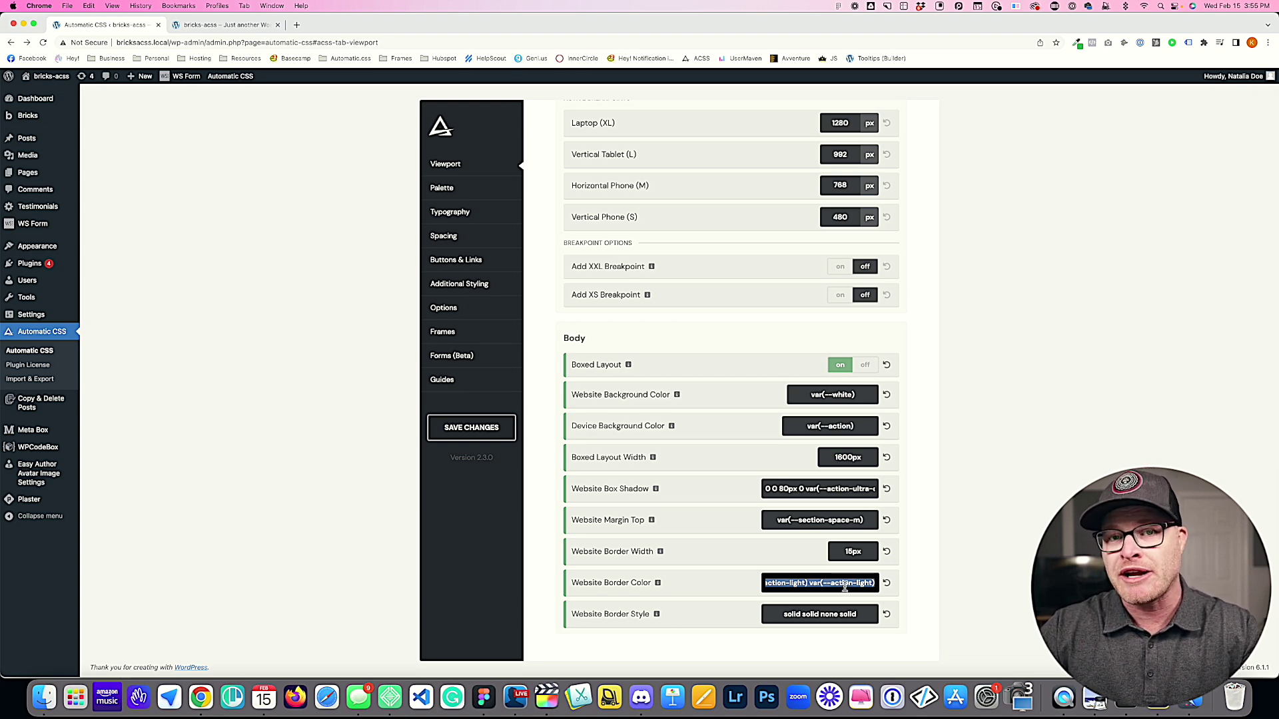
click(865, 553)
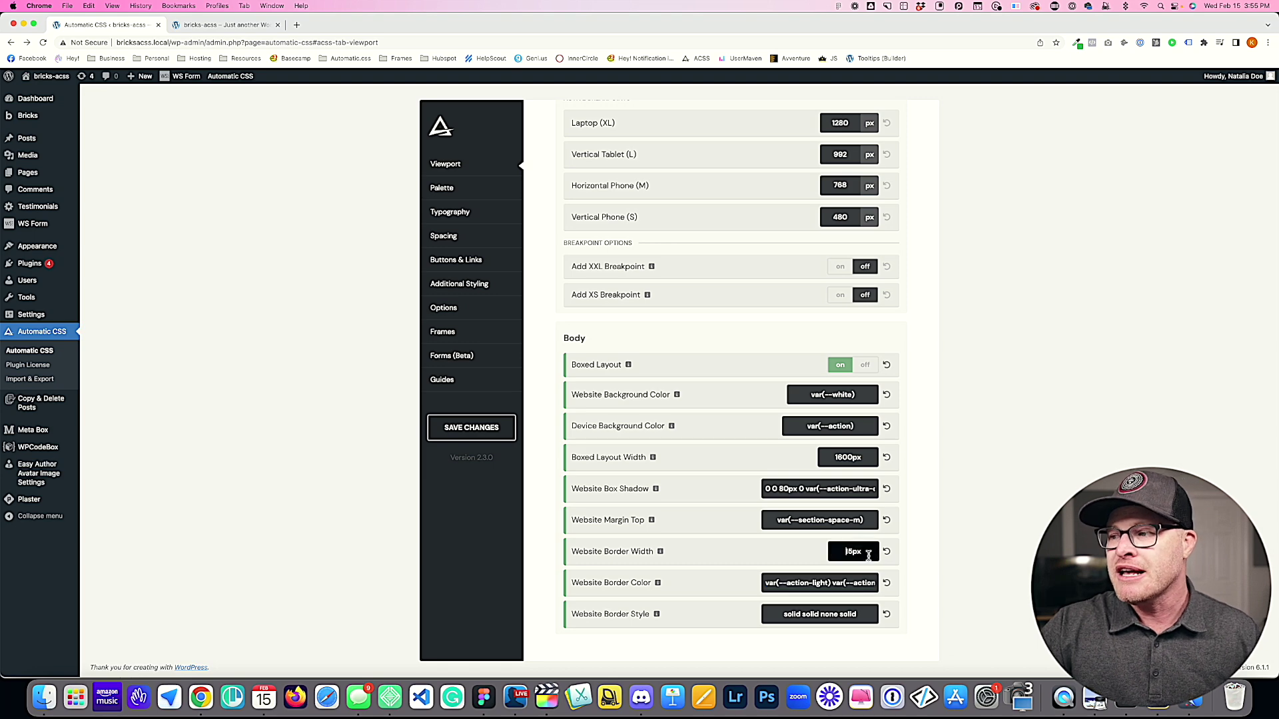